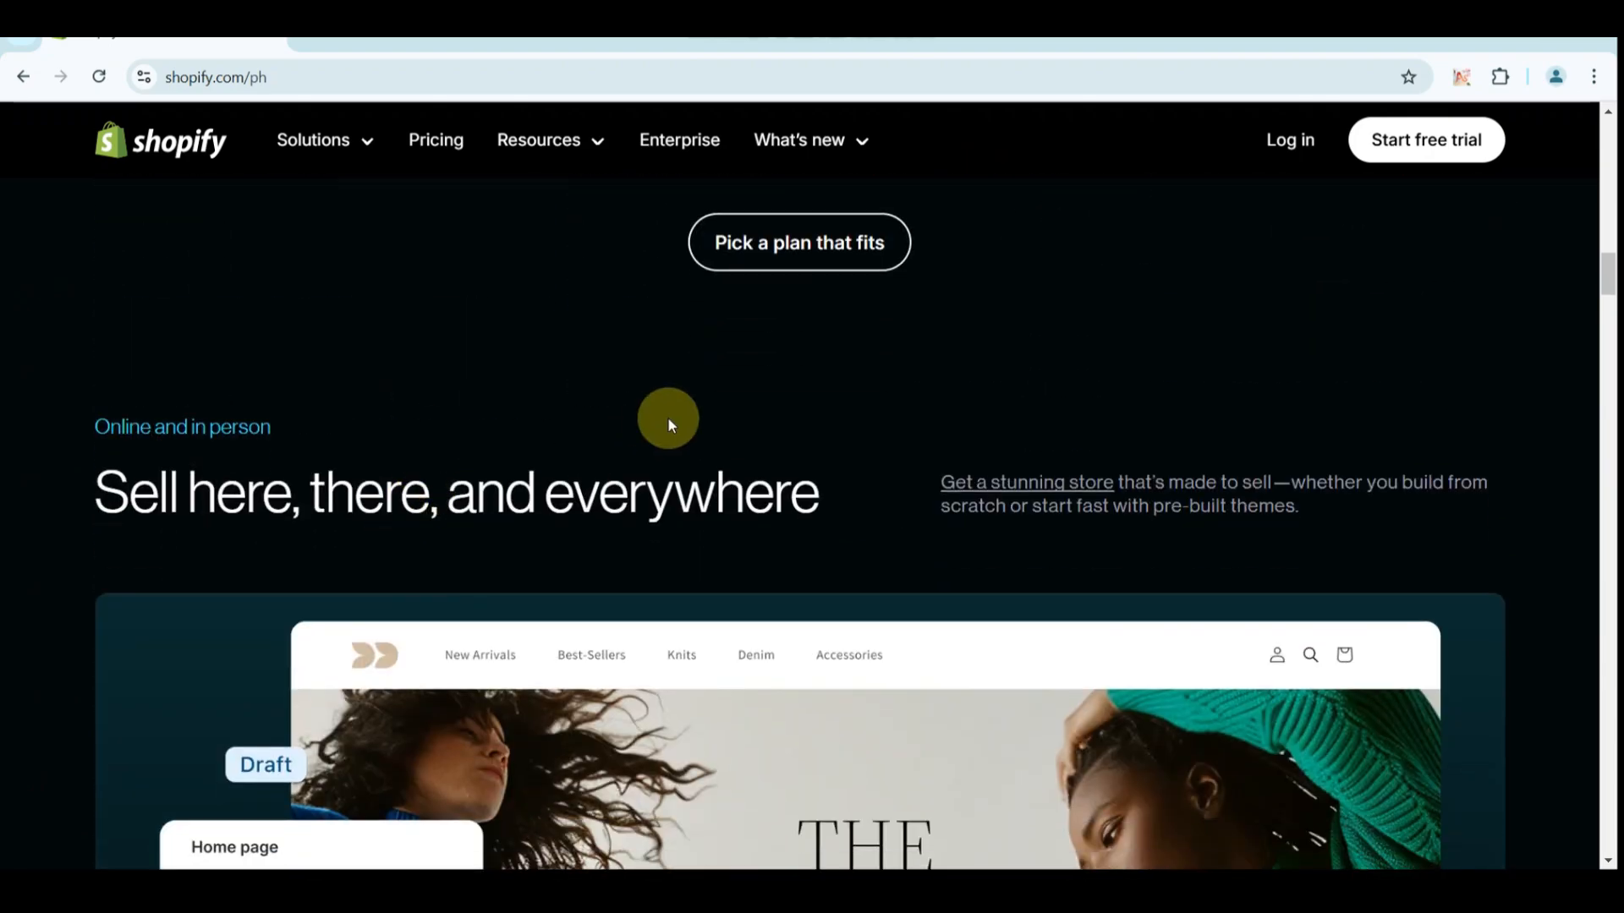
Step: Start a free trial from the Shopify homepage
scroll(667, 416, up, 6)
scroll(668, 416, up, 6)
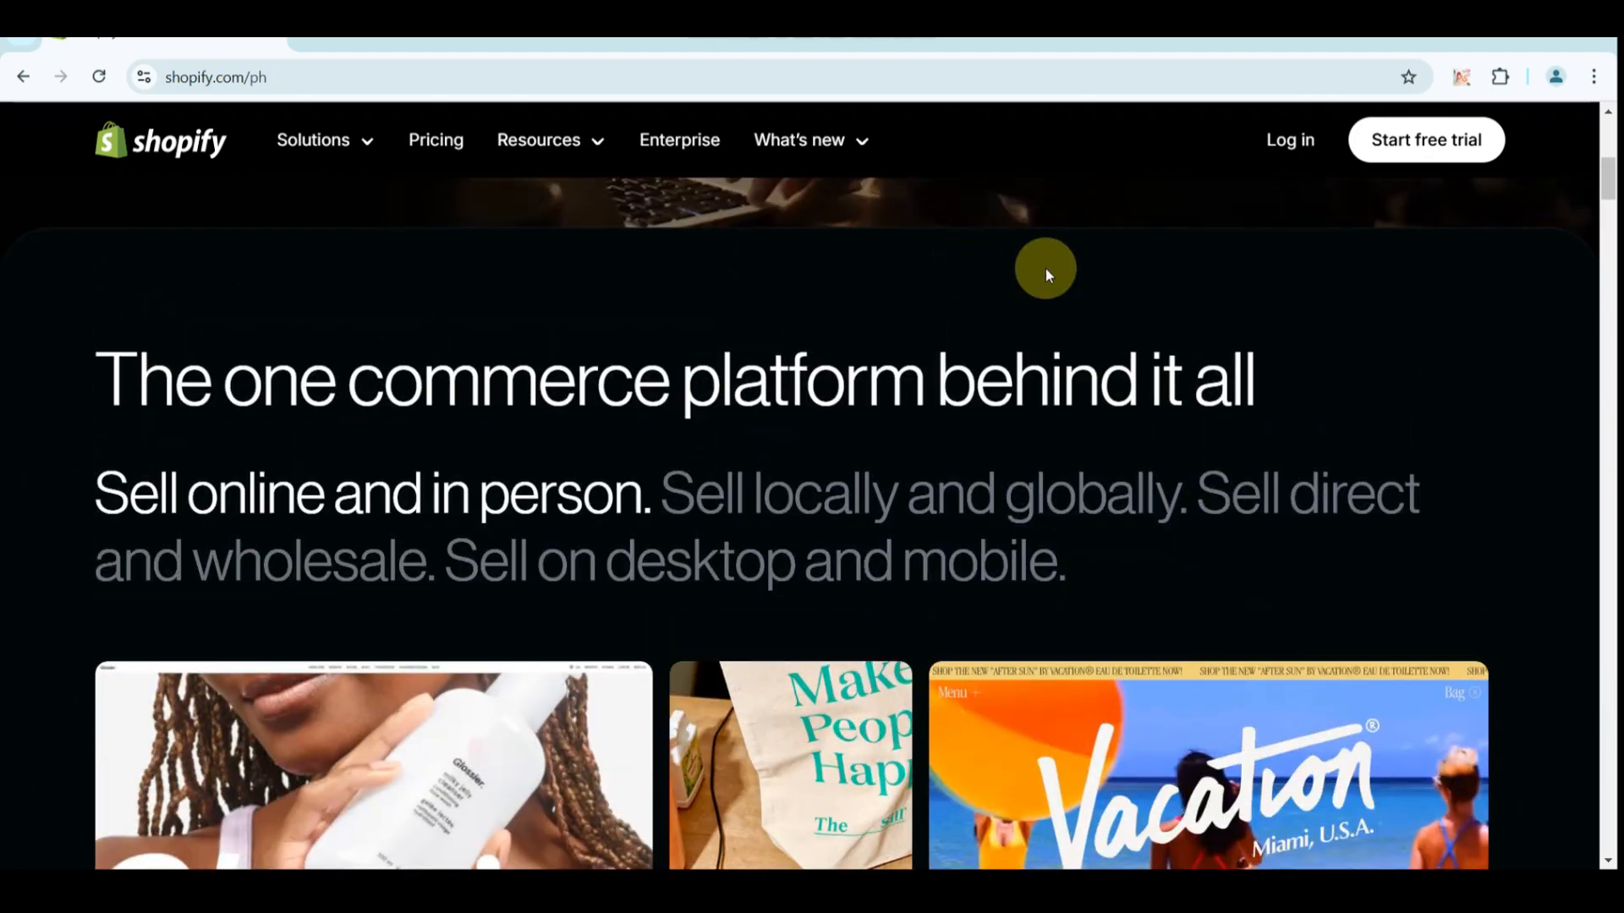
scroll(1174, 211, up, 5)
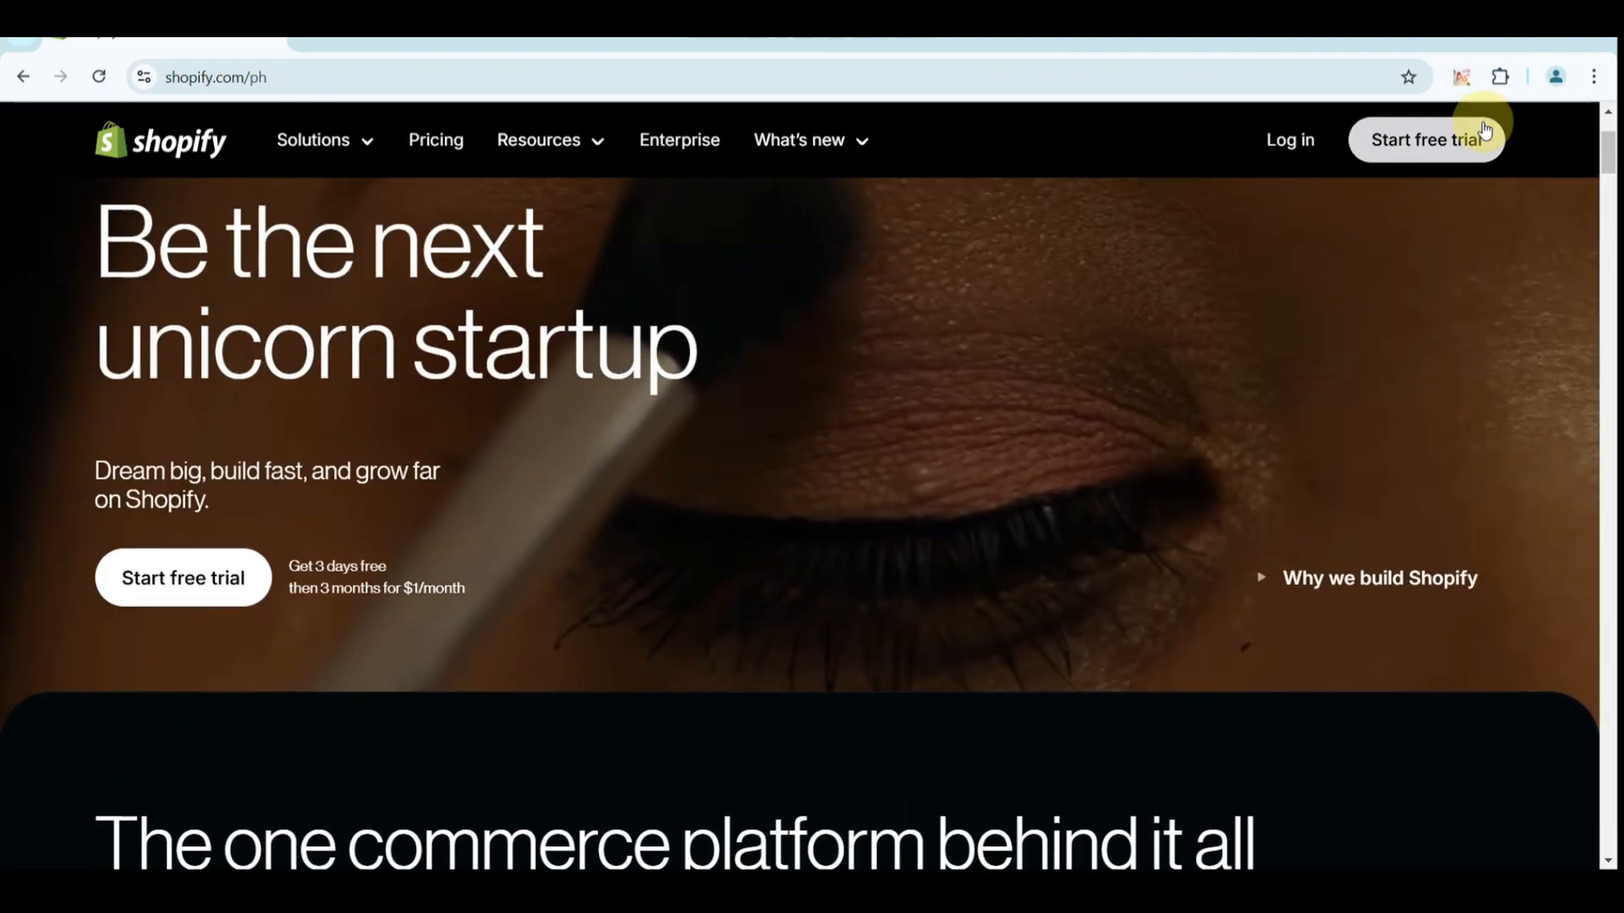
ctrl+scroll(1480, 118, up, 5)
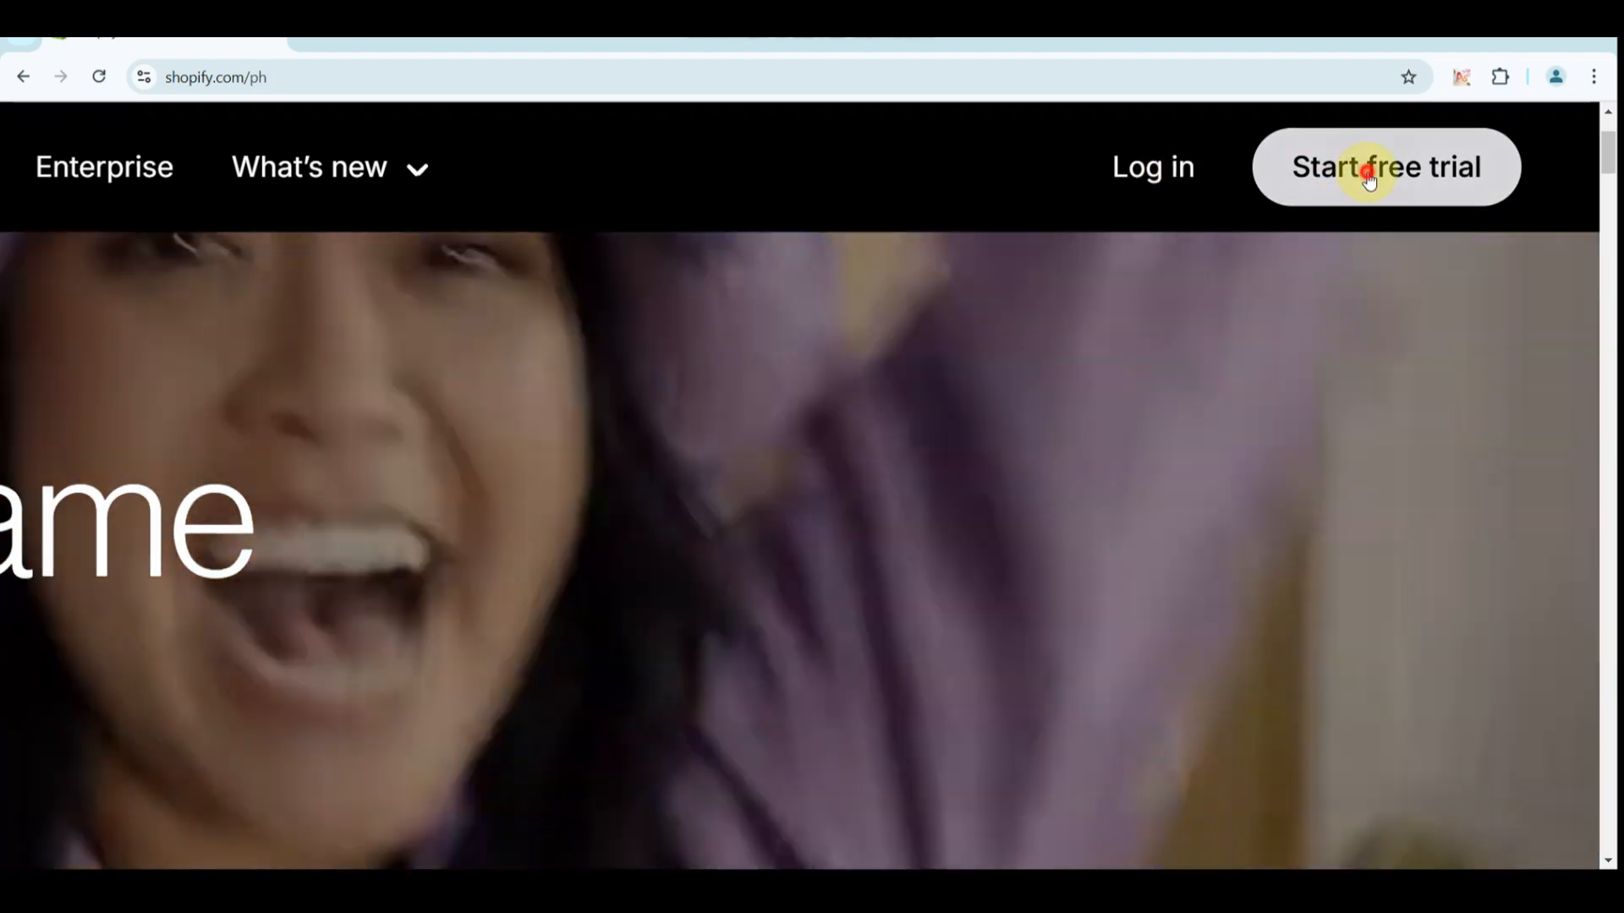
click(1371, 177)
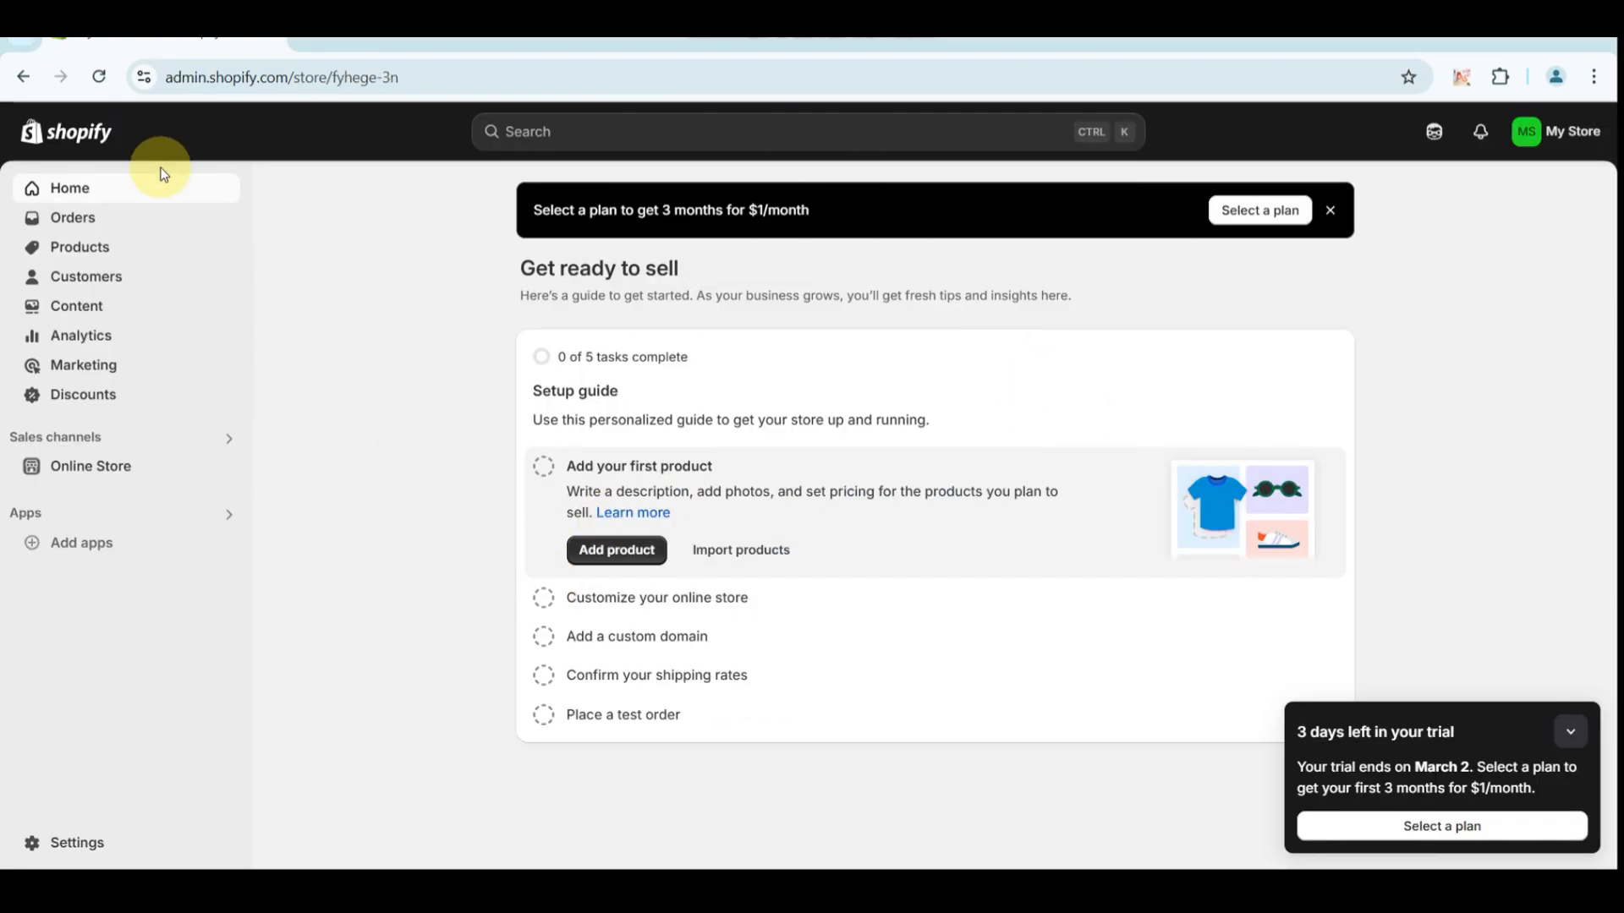
scroll(58, 197, up, 5)
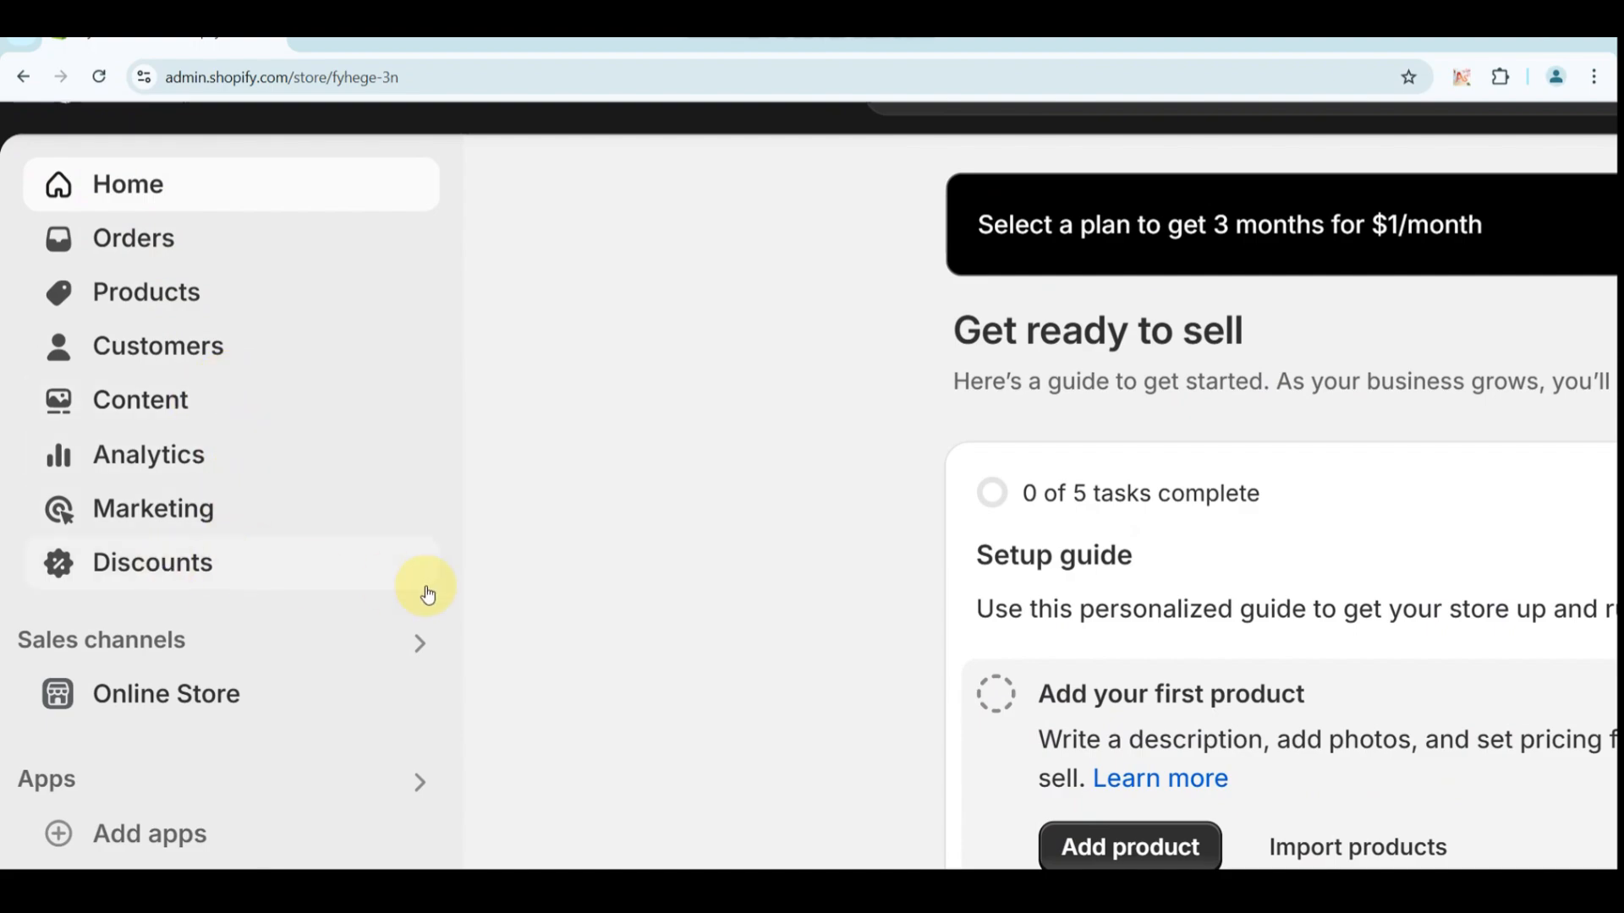
scroll(429, 597, down, 3)
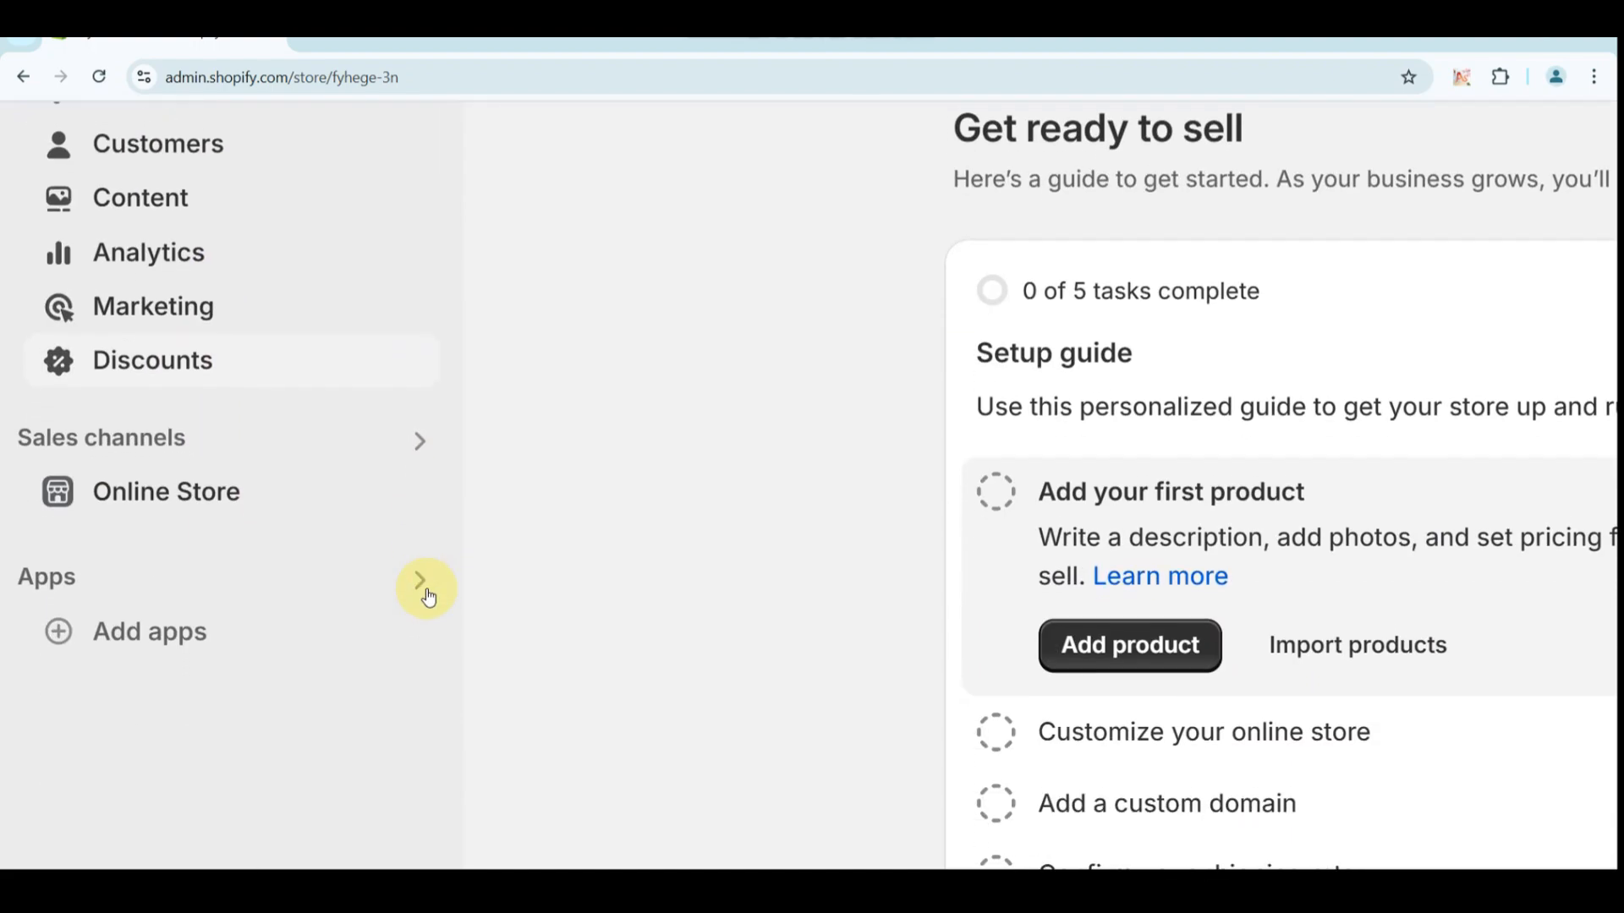
click(418, 438)
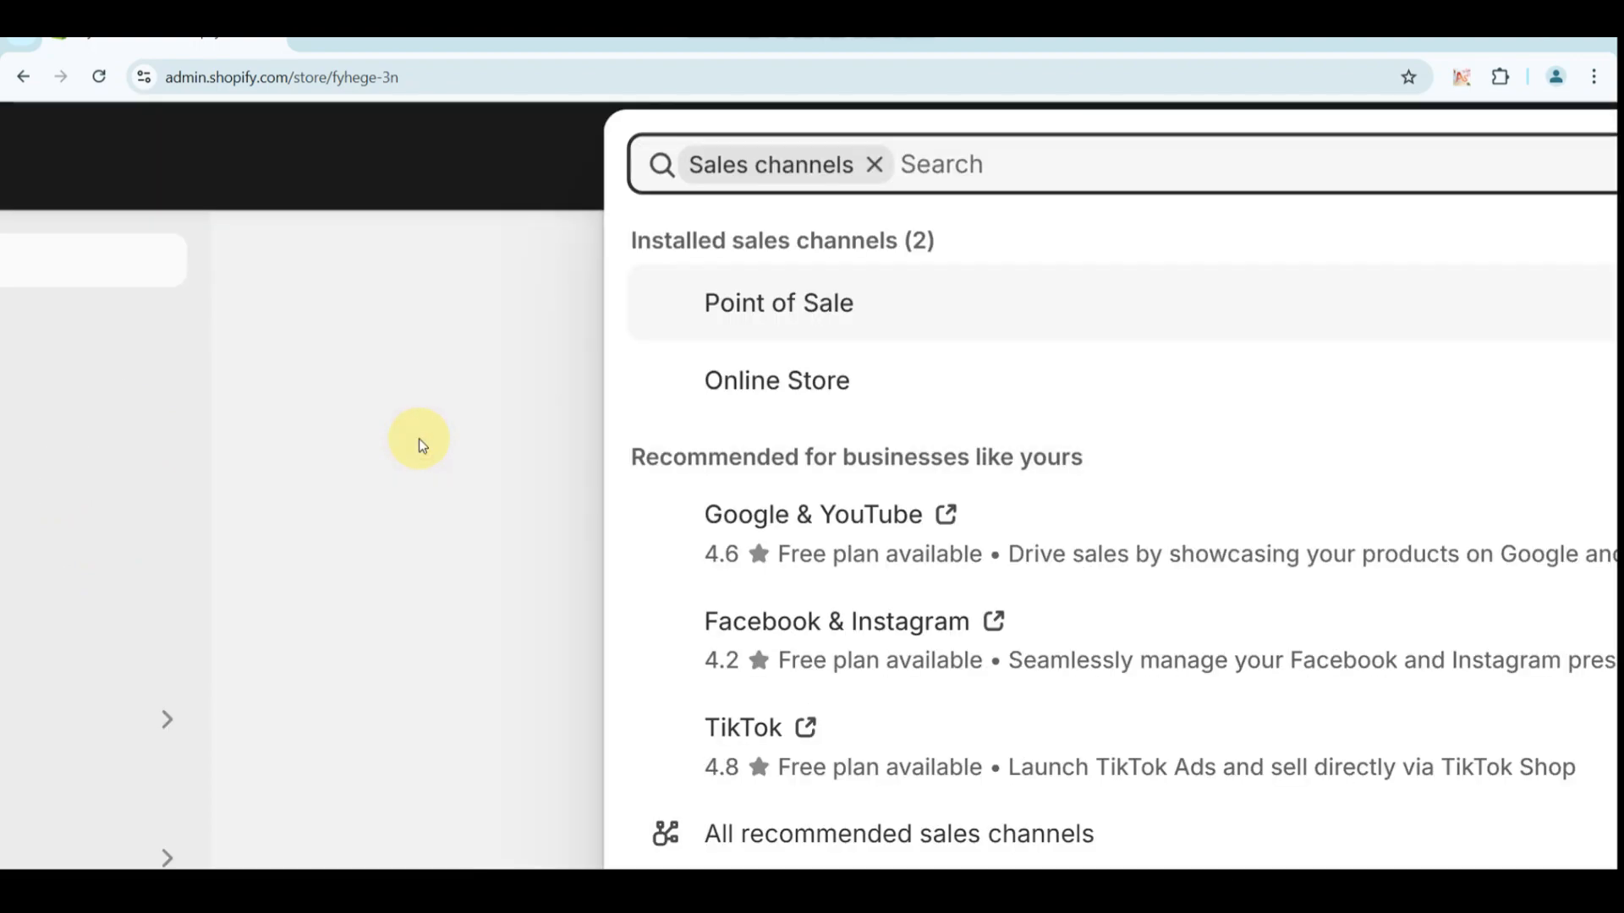
key(ctrl+0)
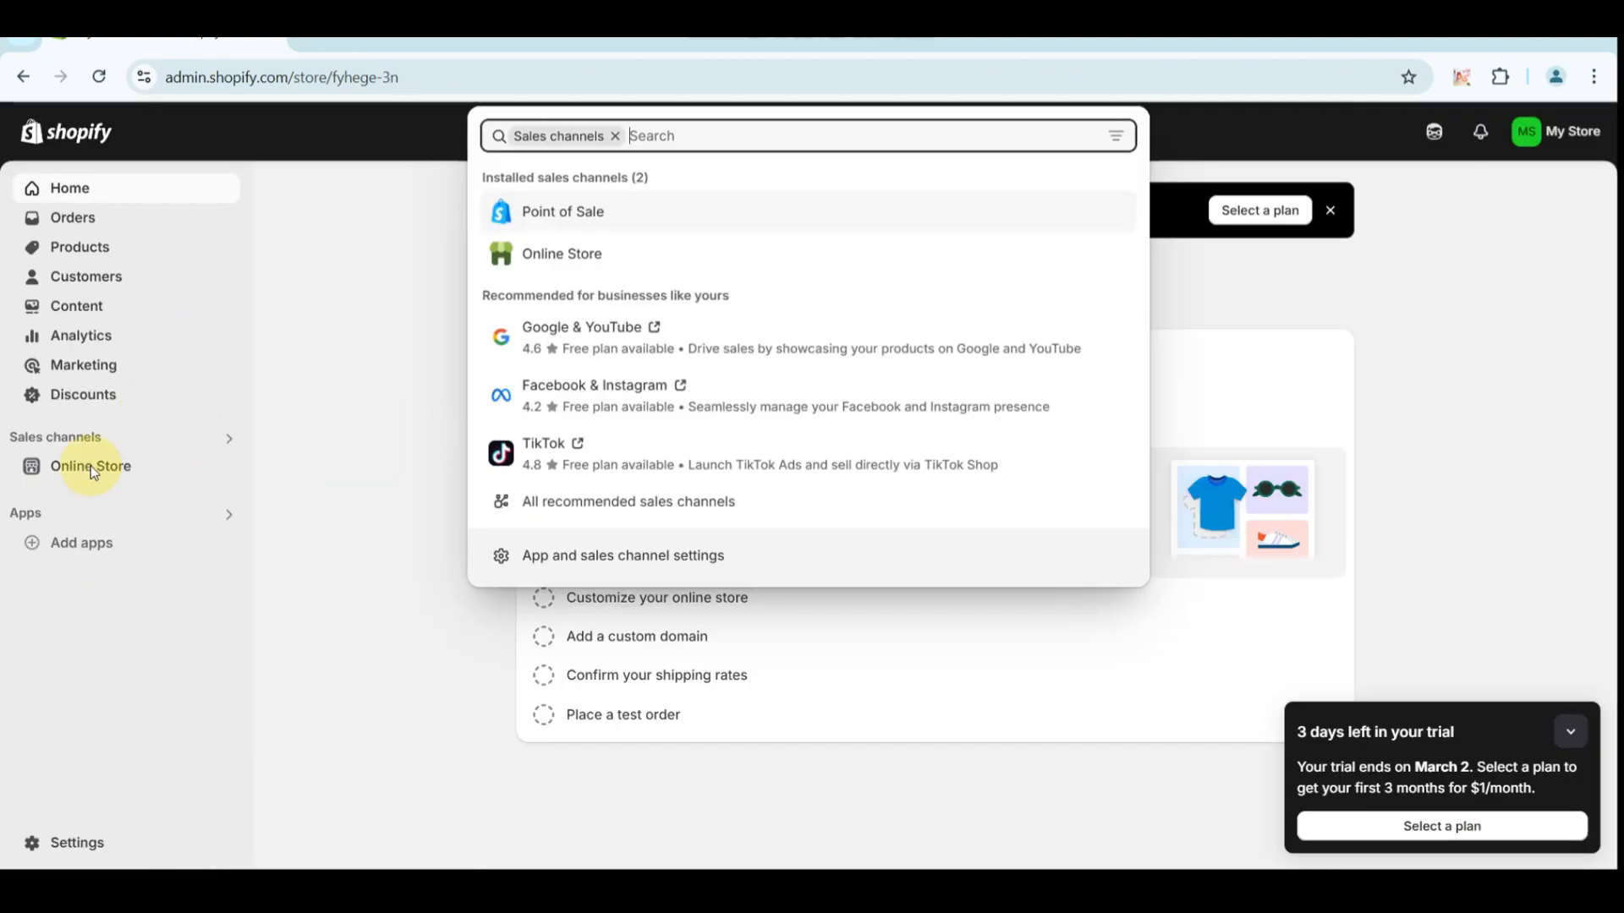
click(311, 591)
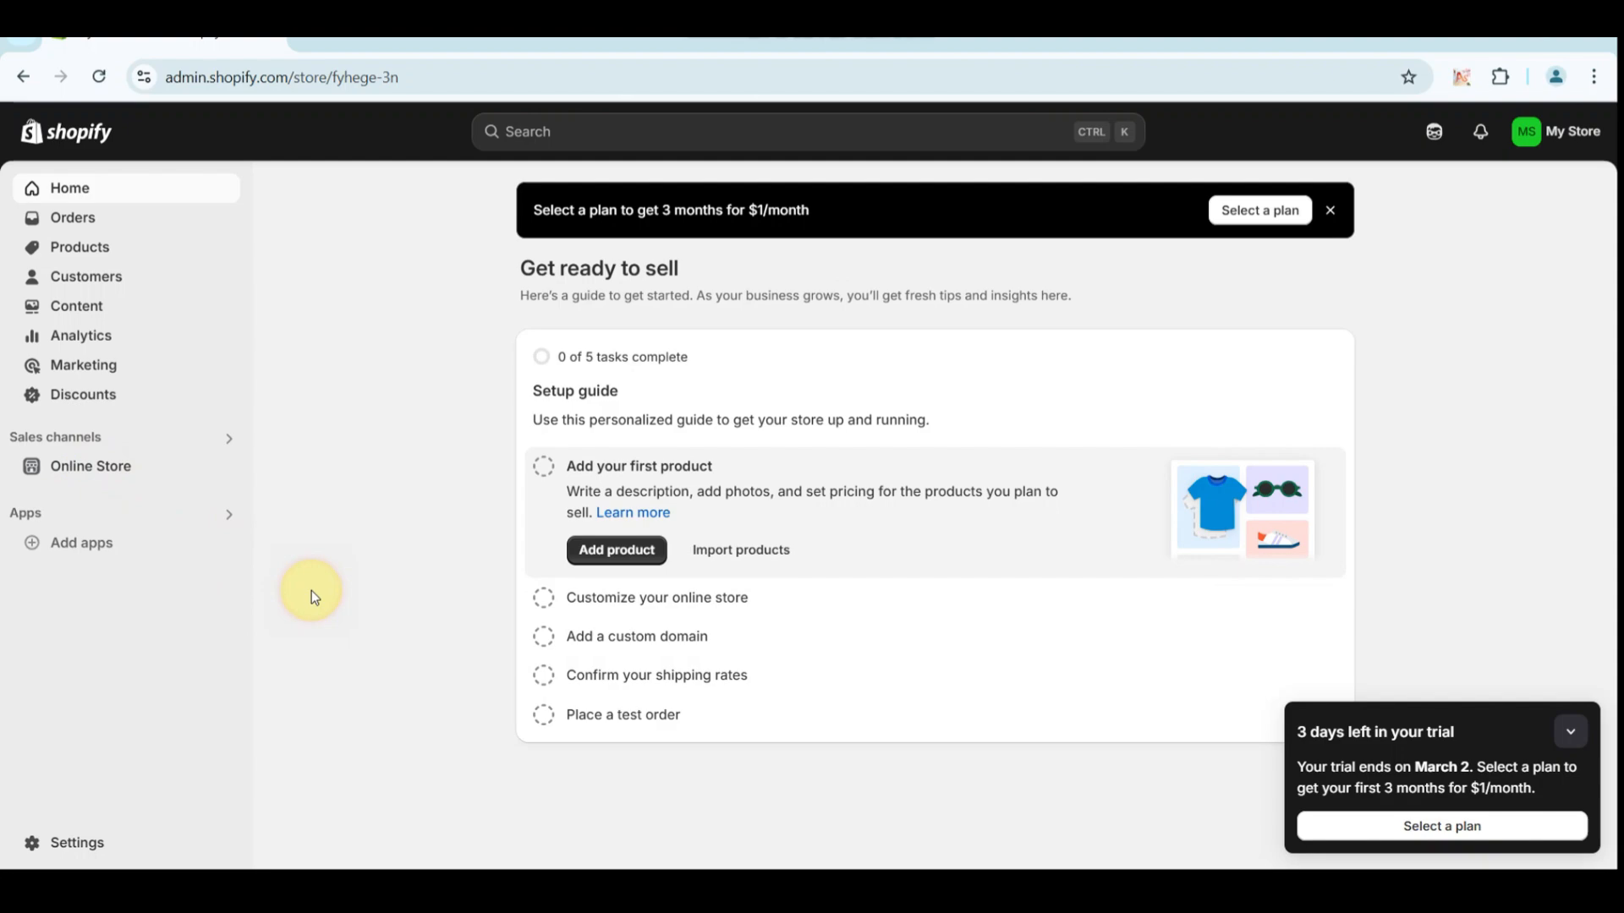
Step: Open the Online Store channel and view the live storefront with its header navigation
click(59, 470)
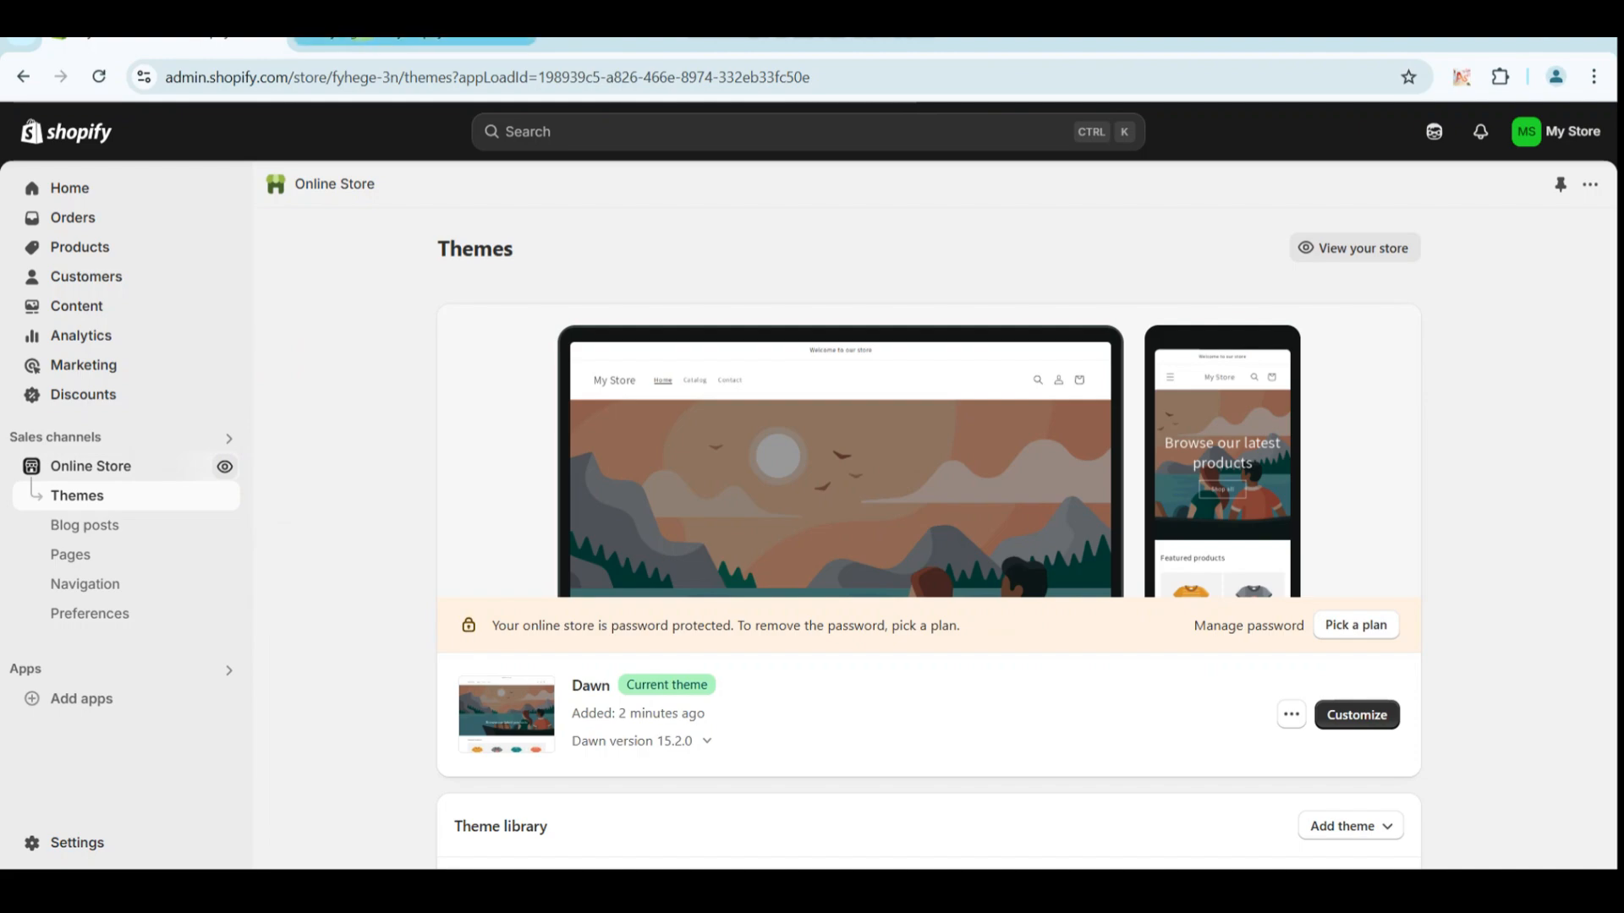
click(365, 38)
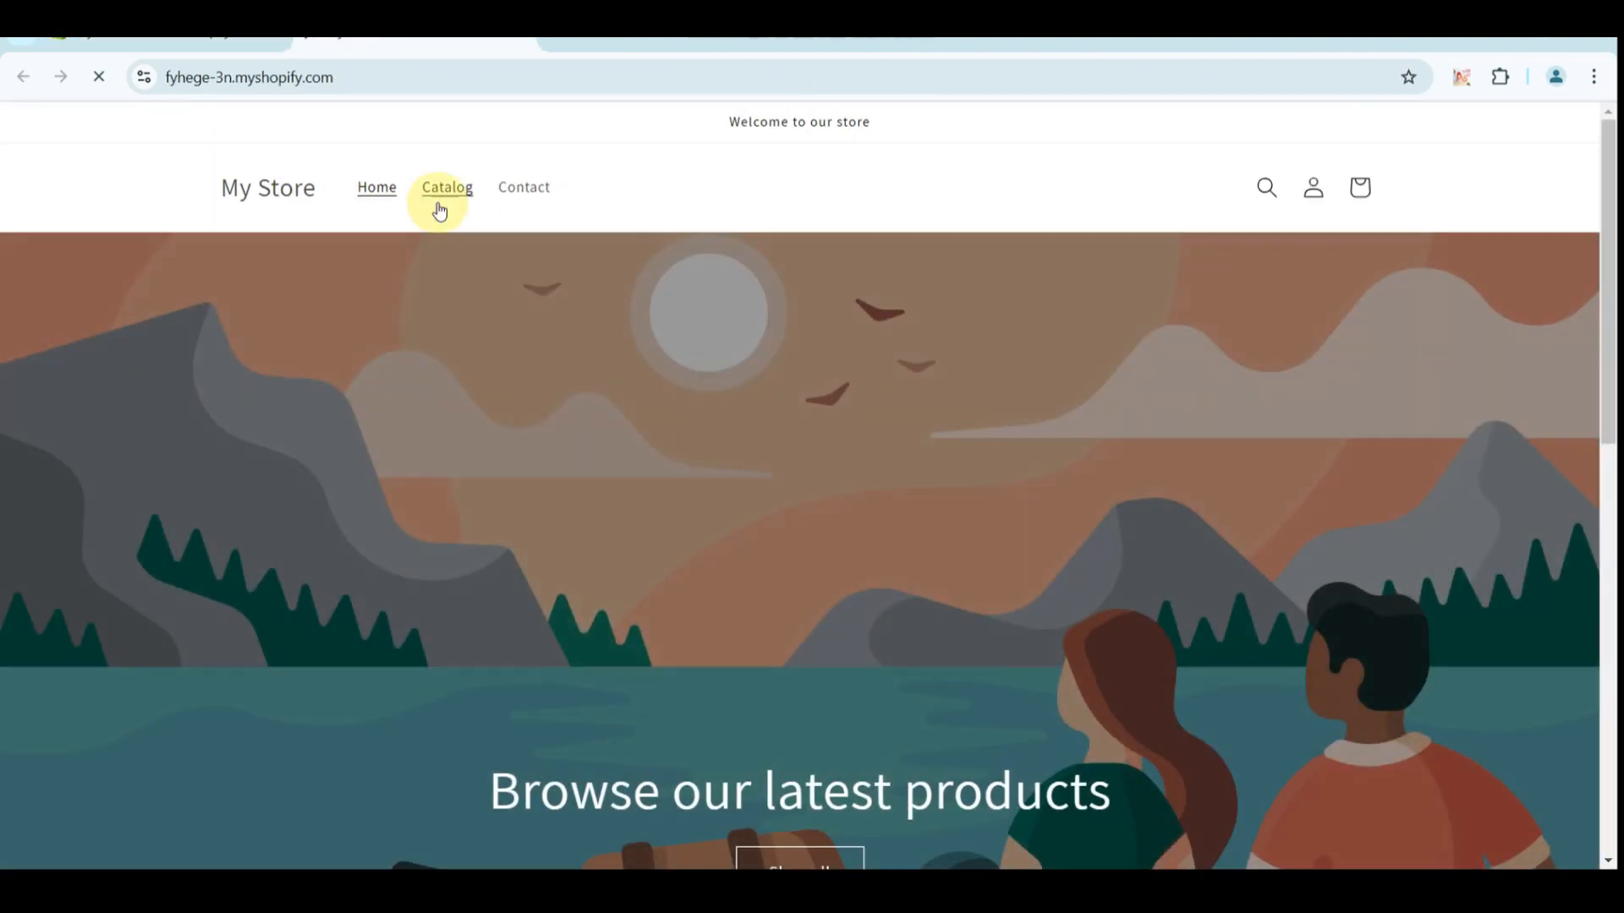
Step: Return to the store admin and open the Main menu from the online store's navigation for editing
click(207, 37)
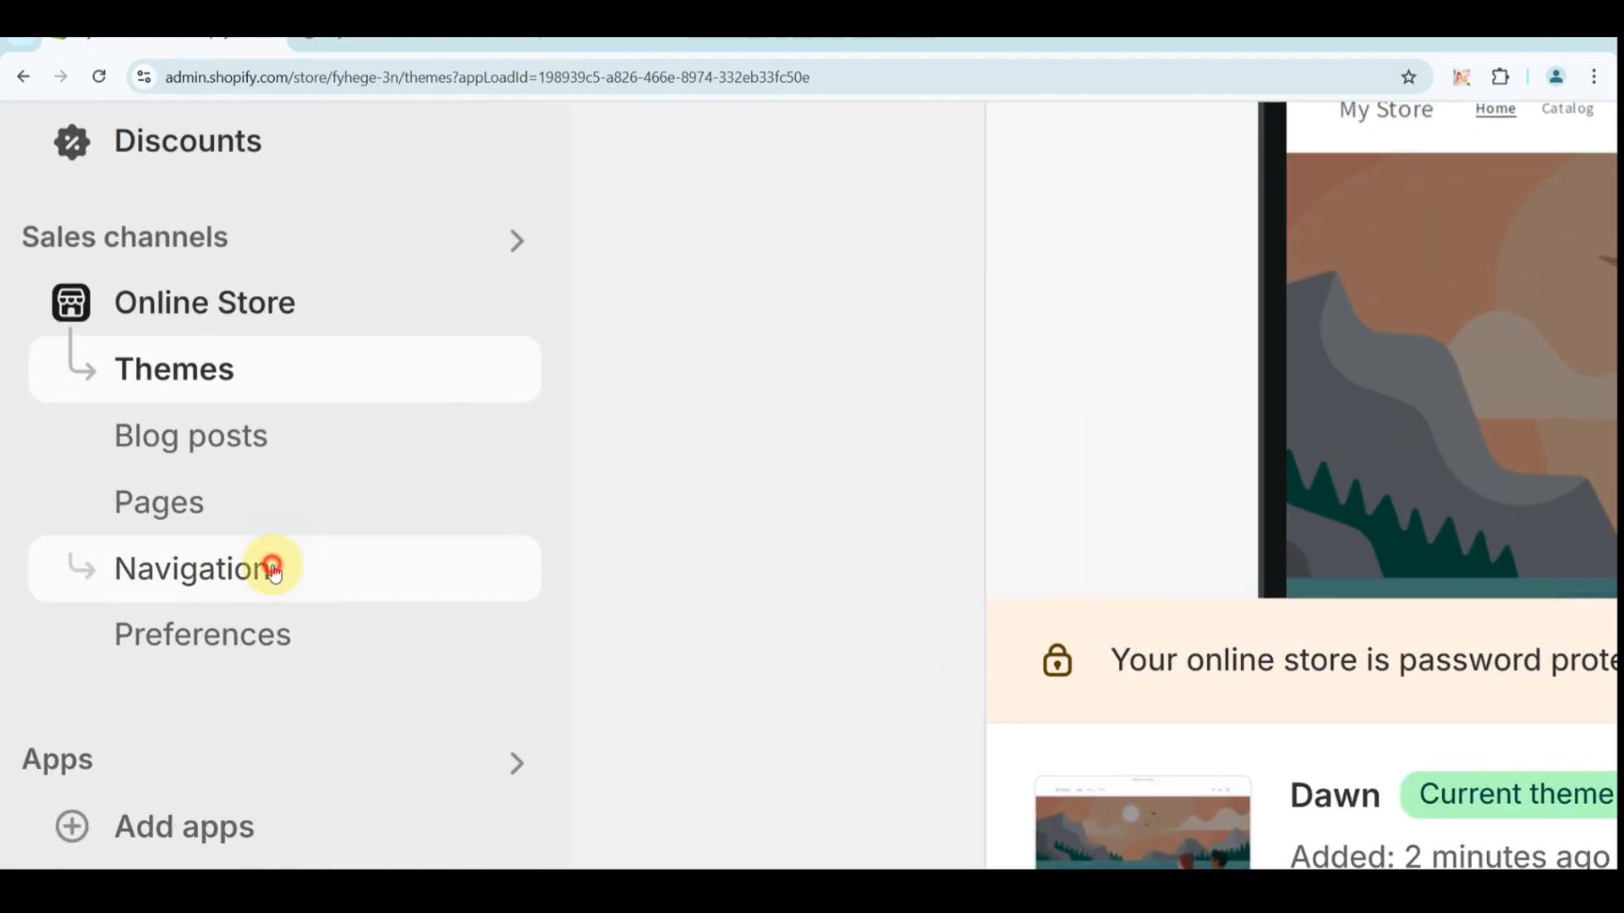
click(284, 563)
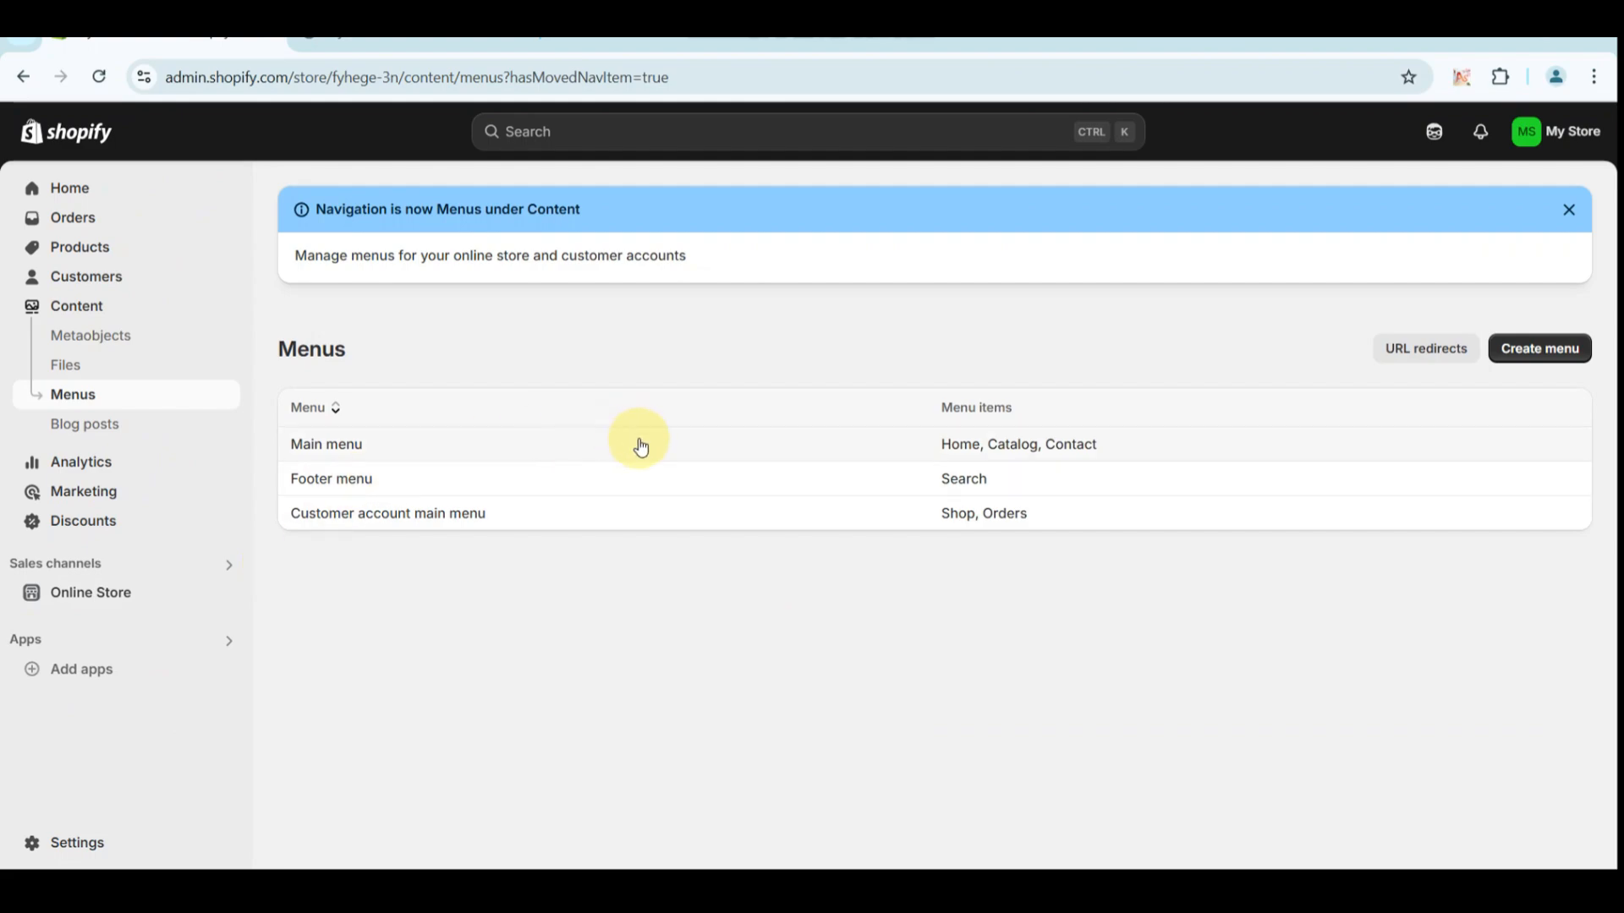
click(1022, 448)
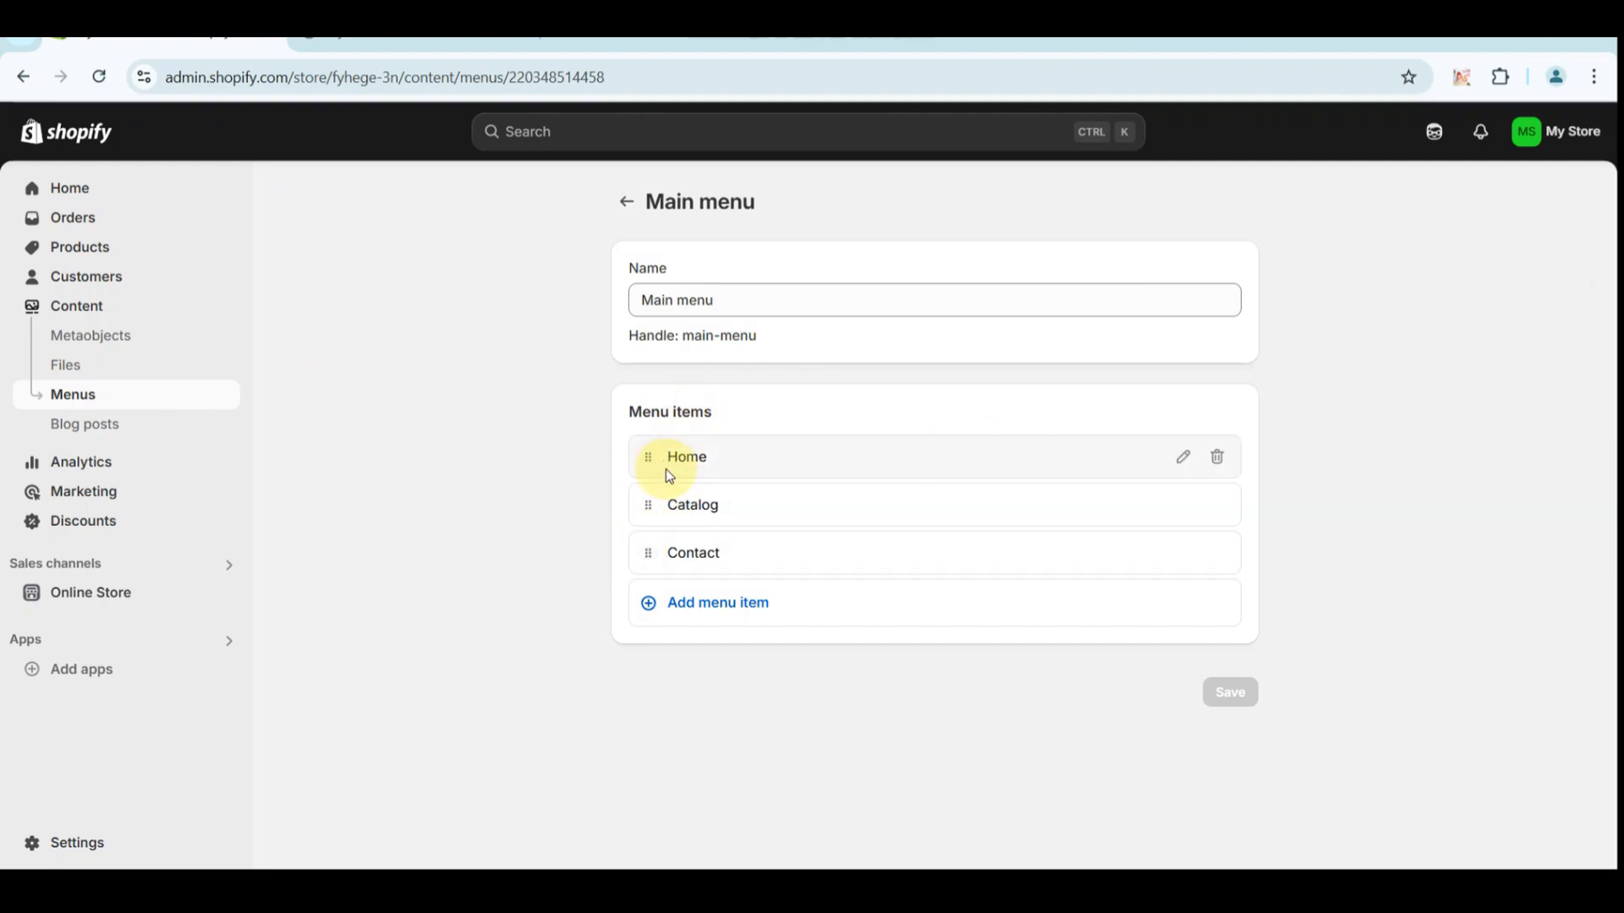
Step: Add a menu item labelled "Clothes" to the Main menu and link it to All products
click(666, 603)
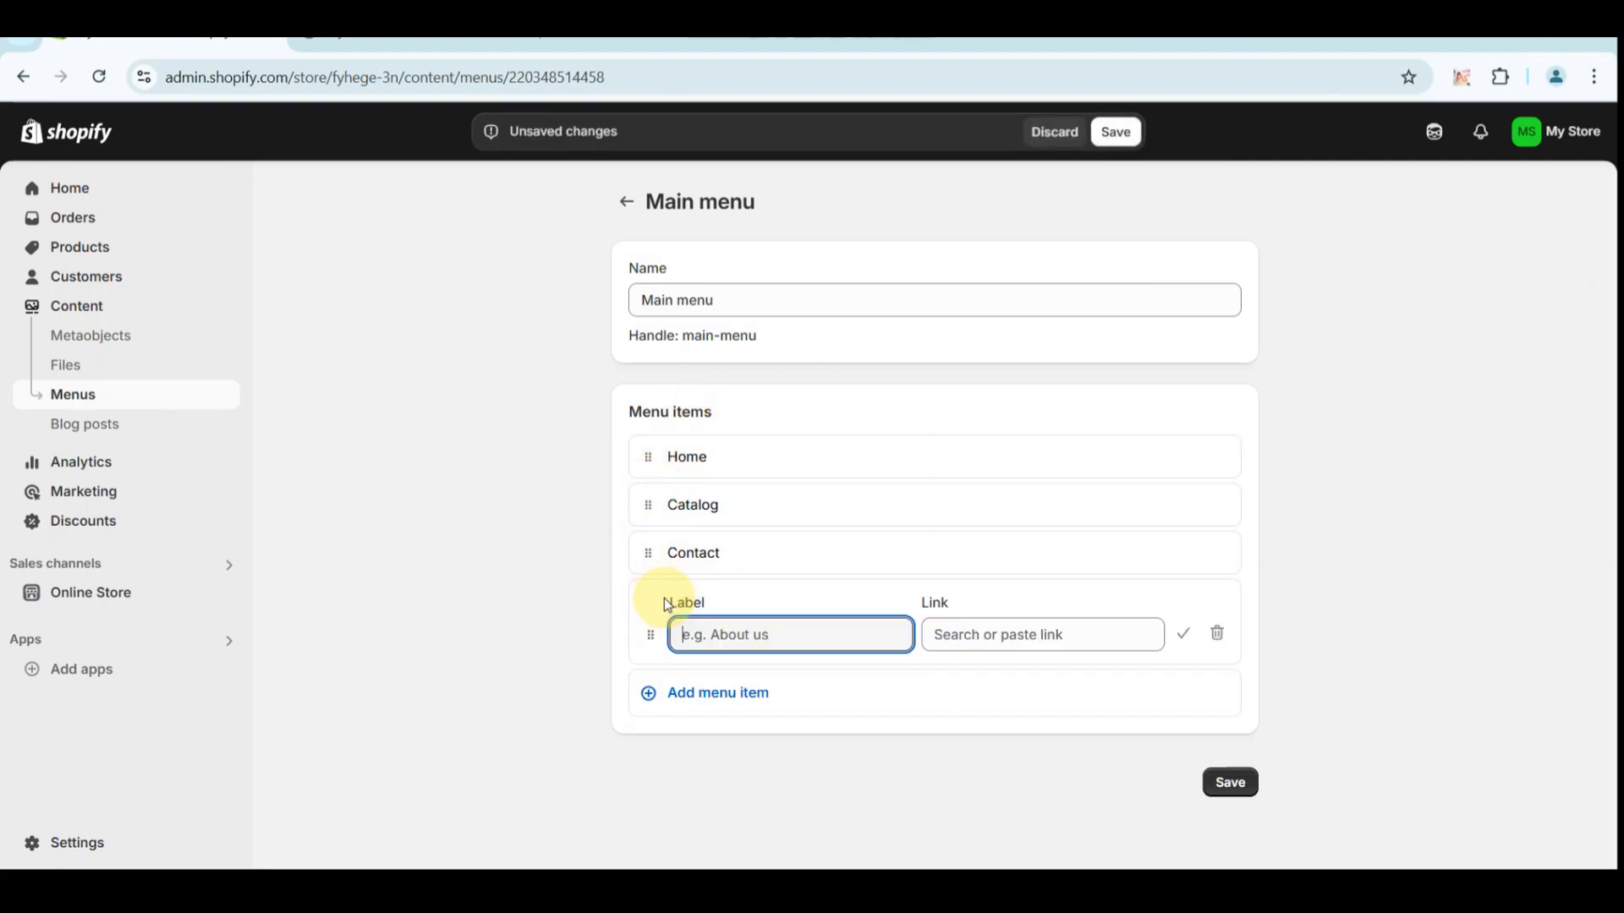
text(Clothes)
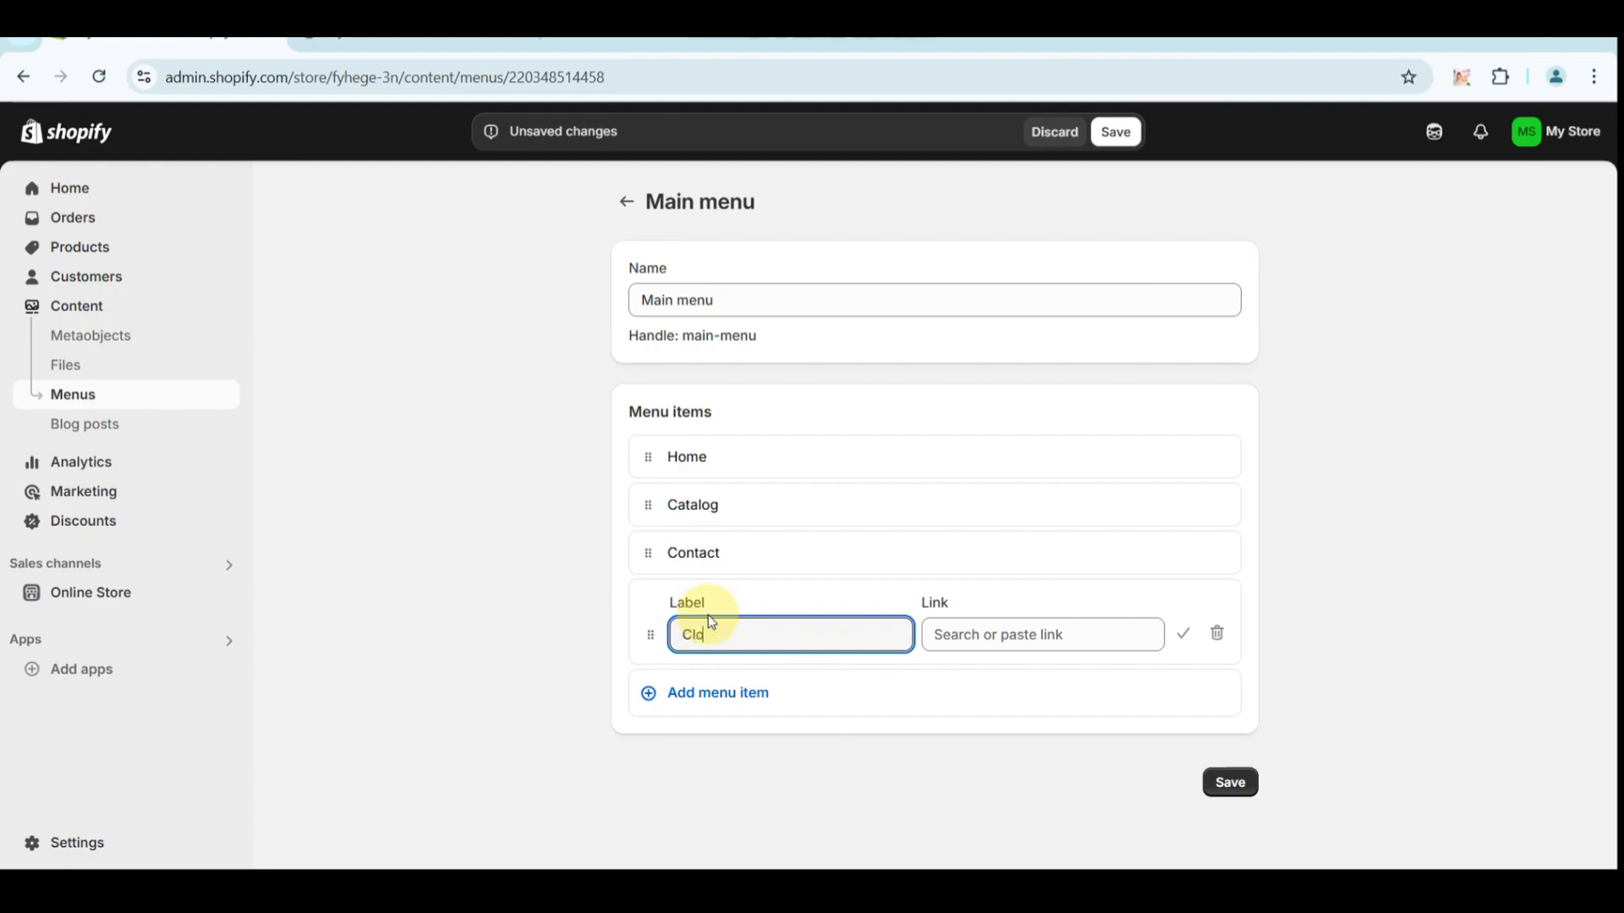
click(957, 636)
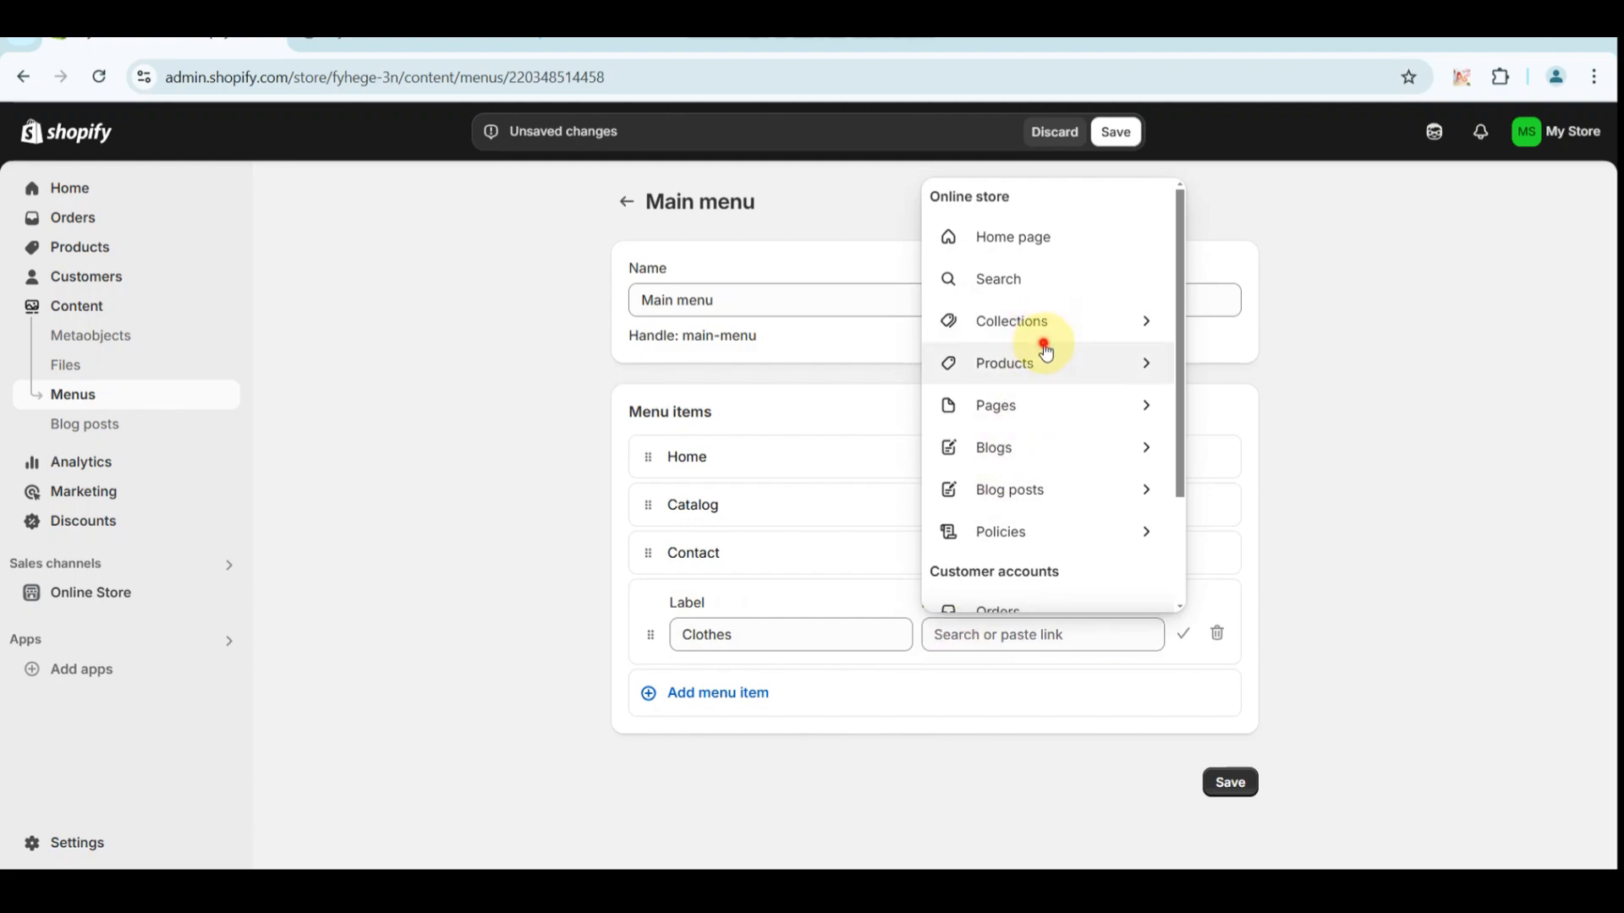
click(1047, 350)
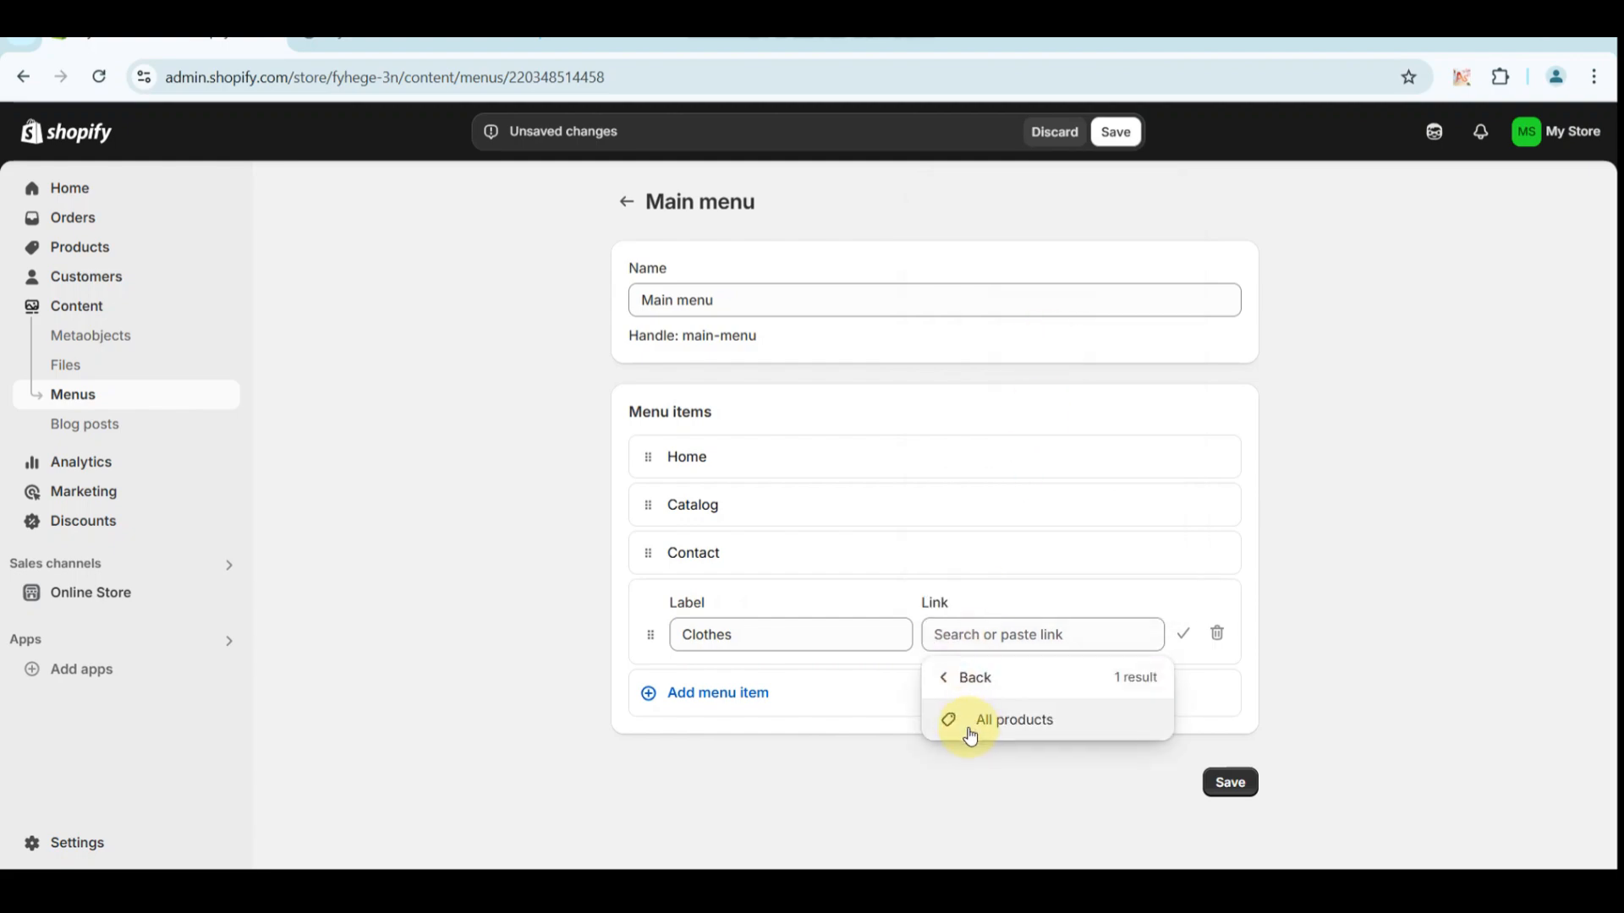
click(970, 726)
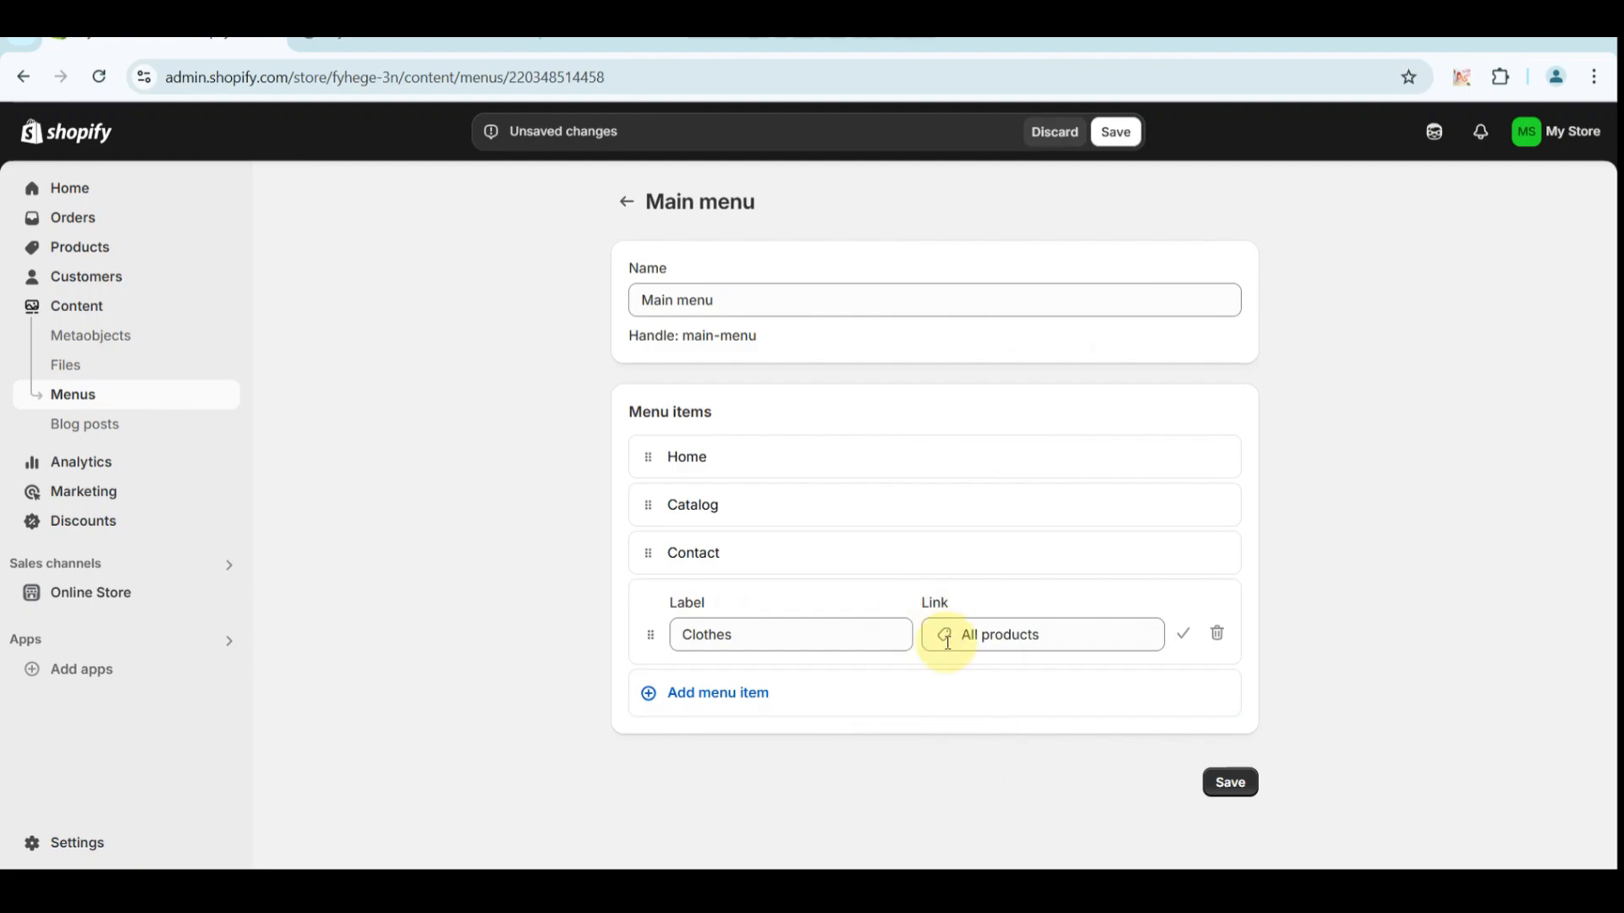
Step: Add a menu item labelled "Womes's apparel" linked to All products, and confirm it along with the Clothes item
click(726, 695)
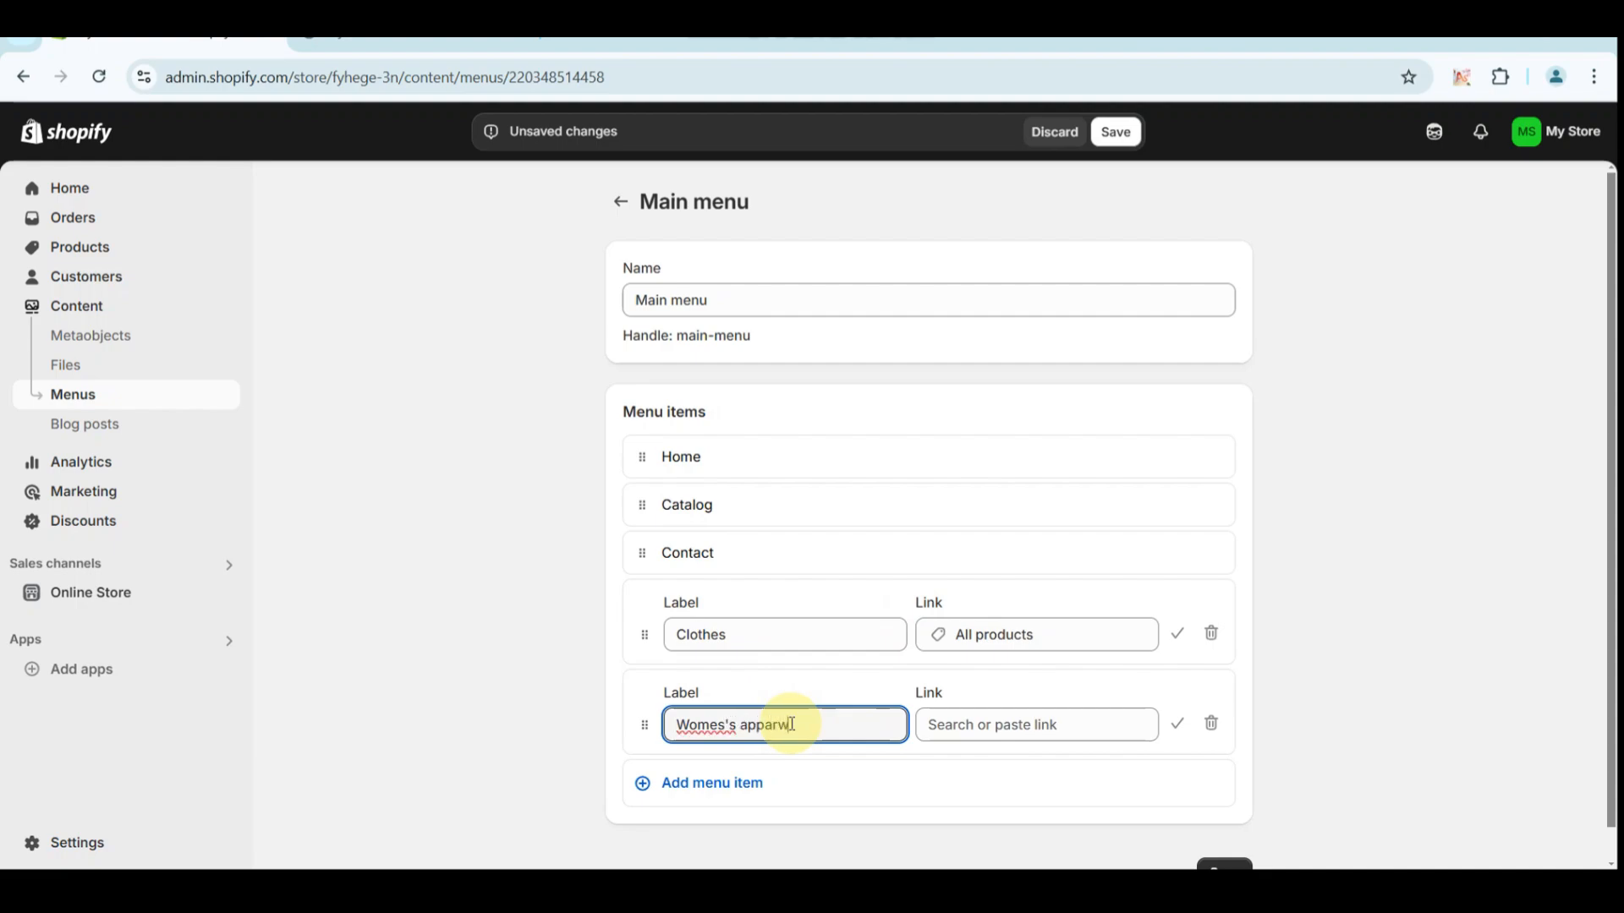
click(1062, 725)
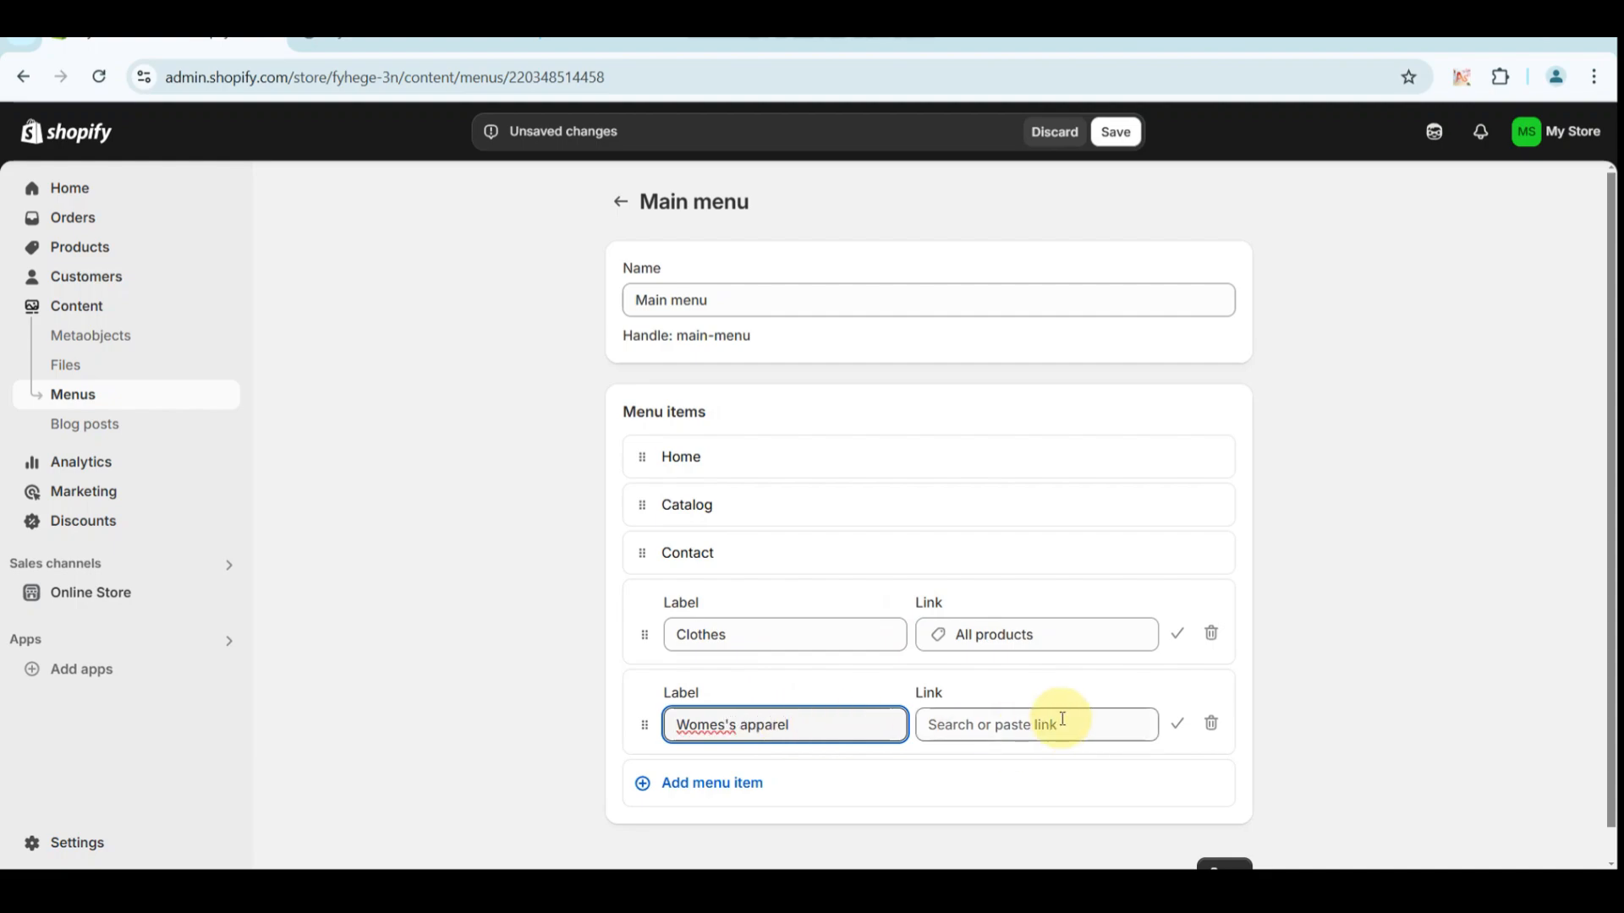
click(1055, 363)
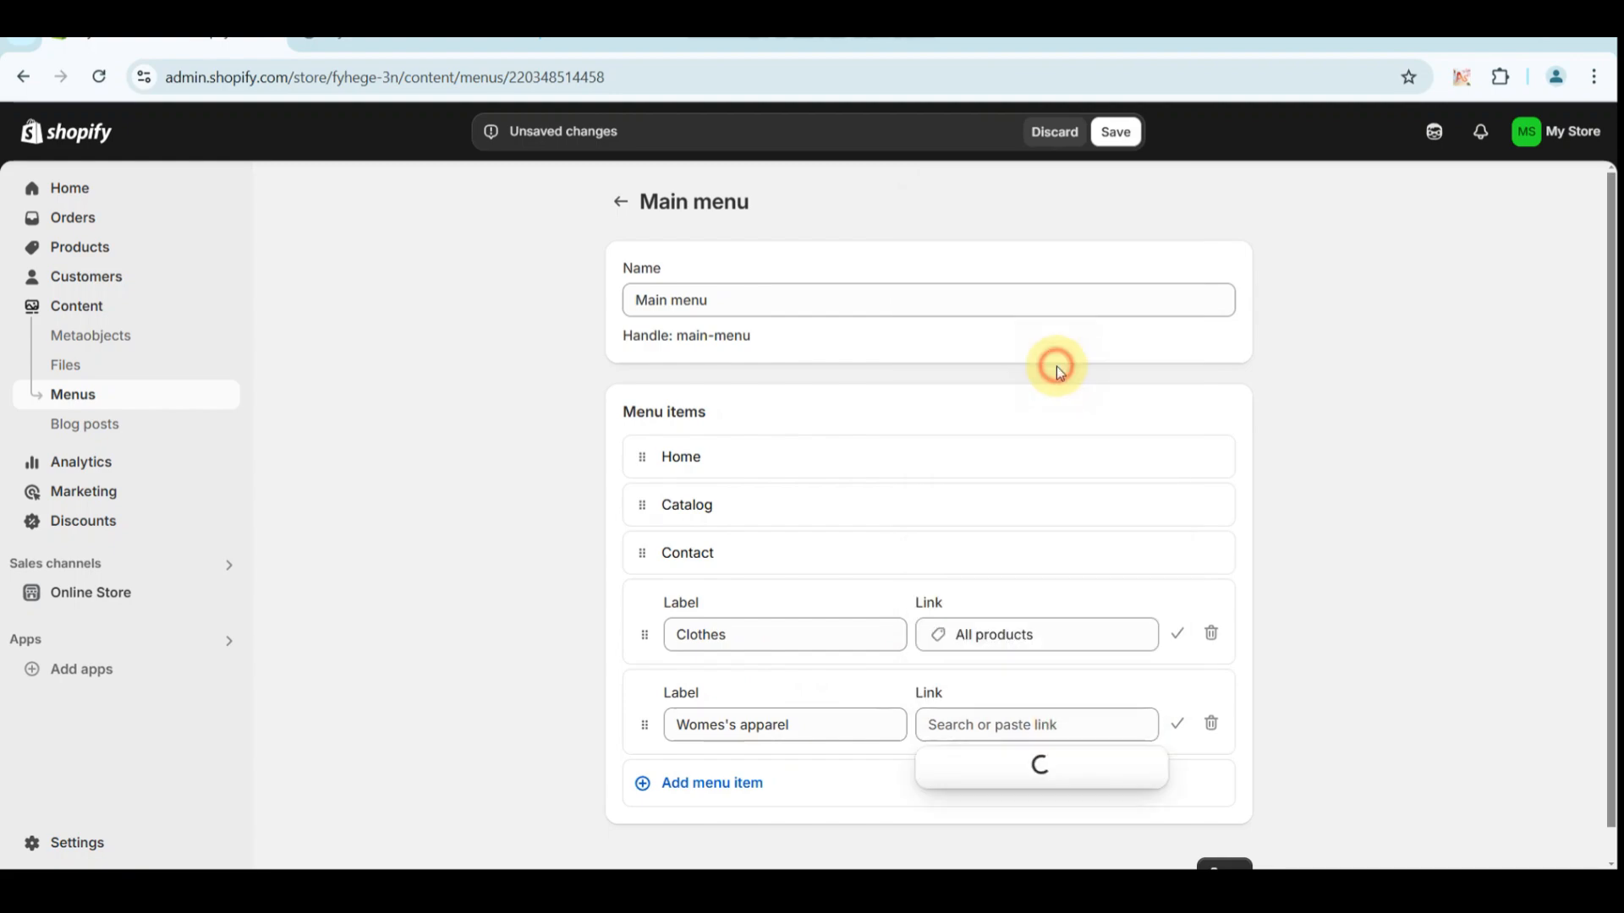
click(995, 810)
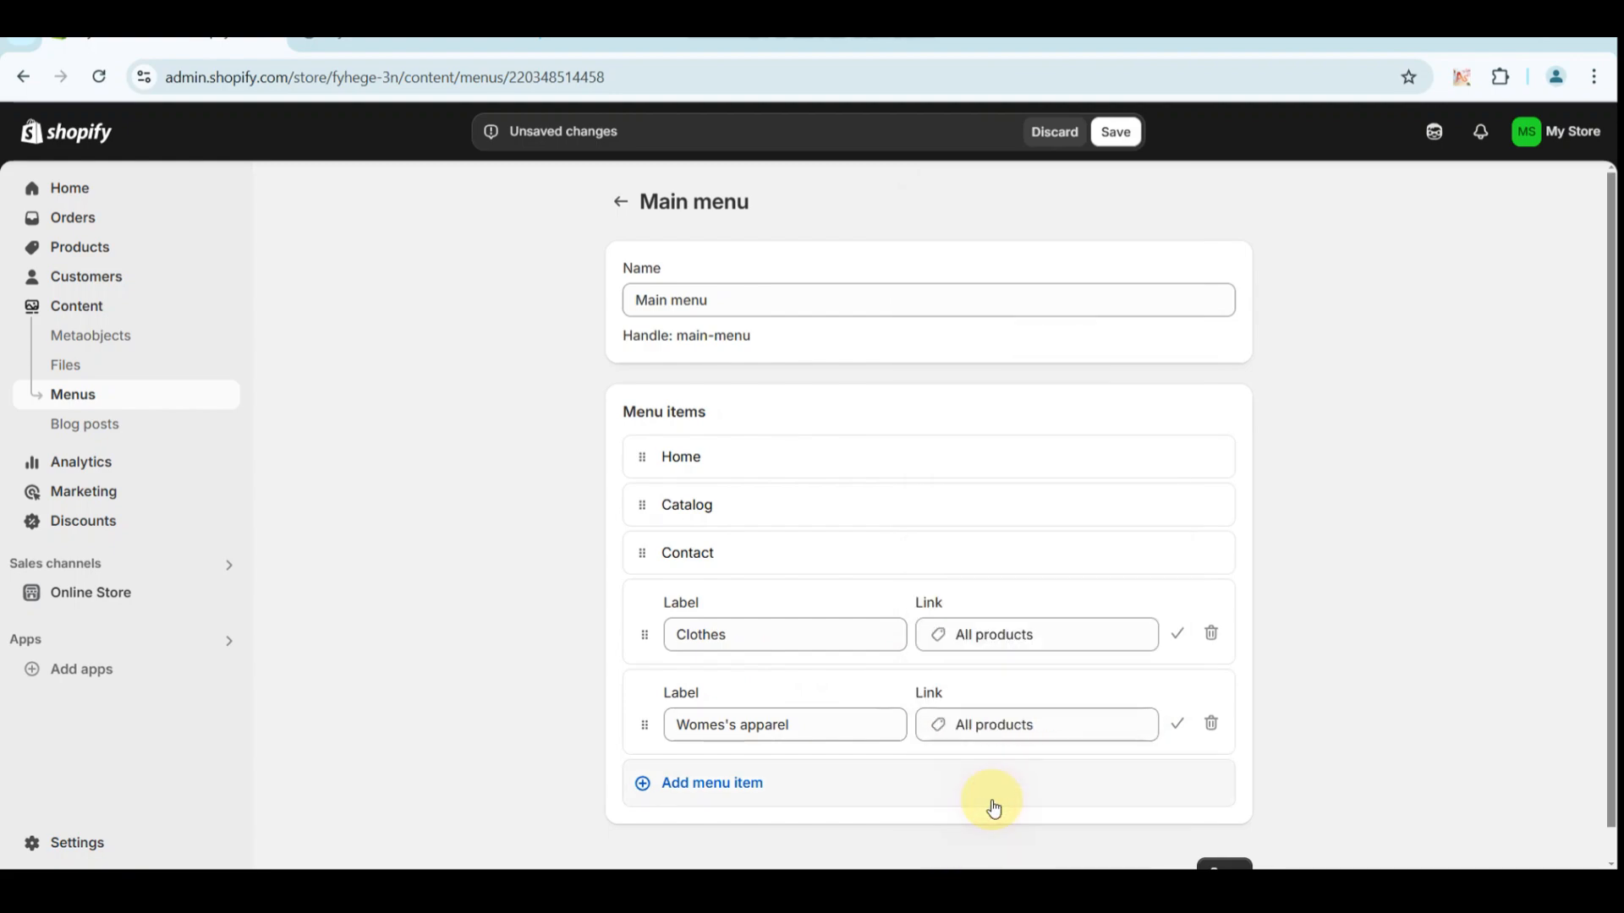
click(1177, 632)
click(1179, 678)
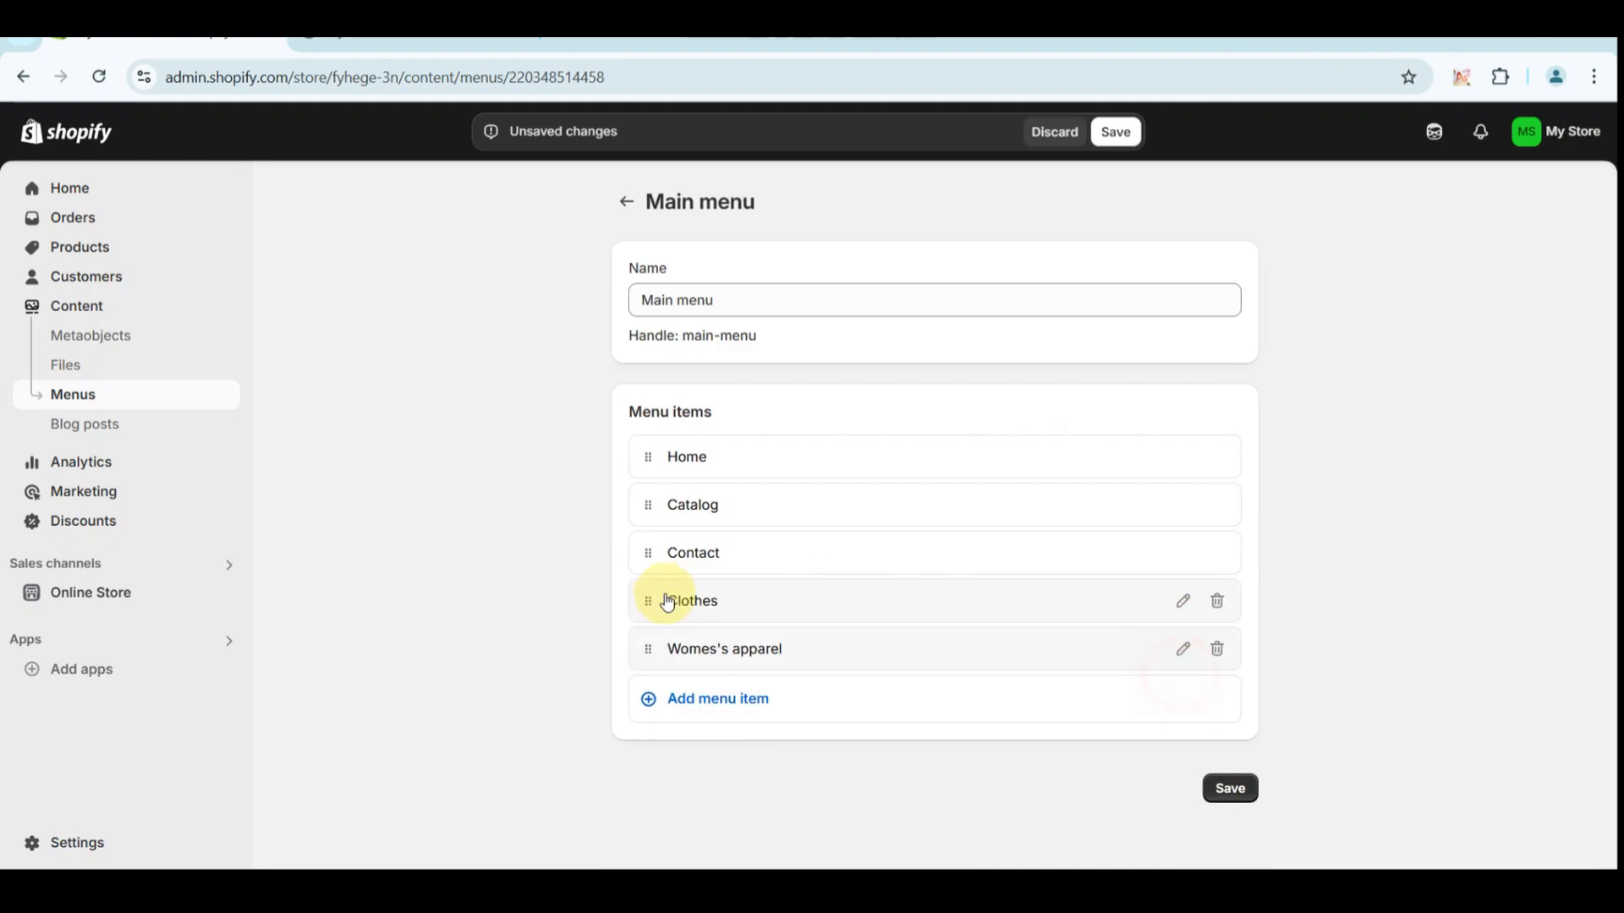
Step: Nest the apparel item under Clothes and correct its label to "Women's apparel"
drag(641, 648, 790, 645)
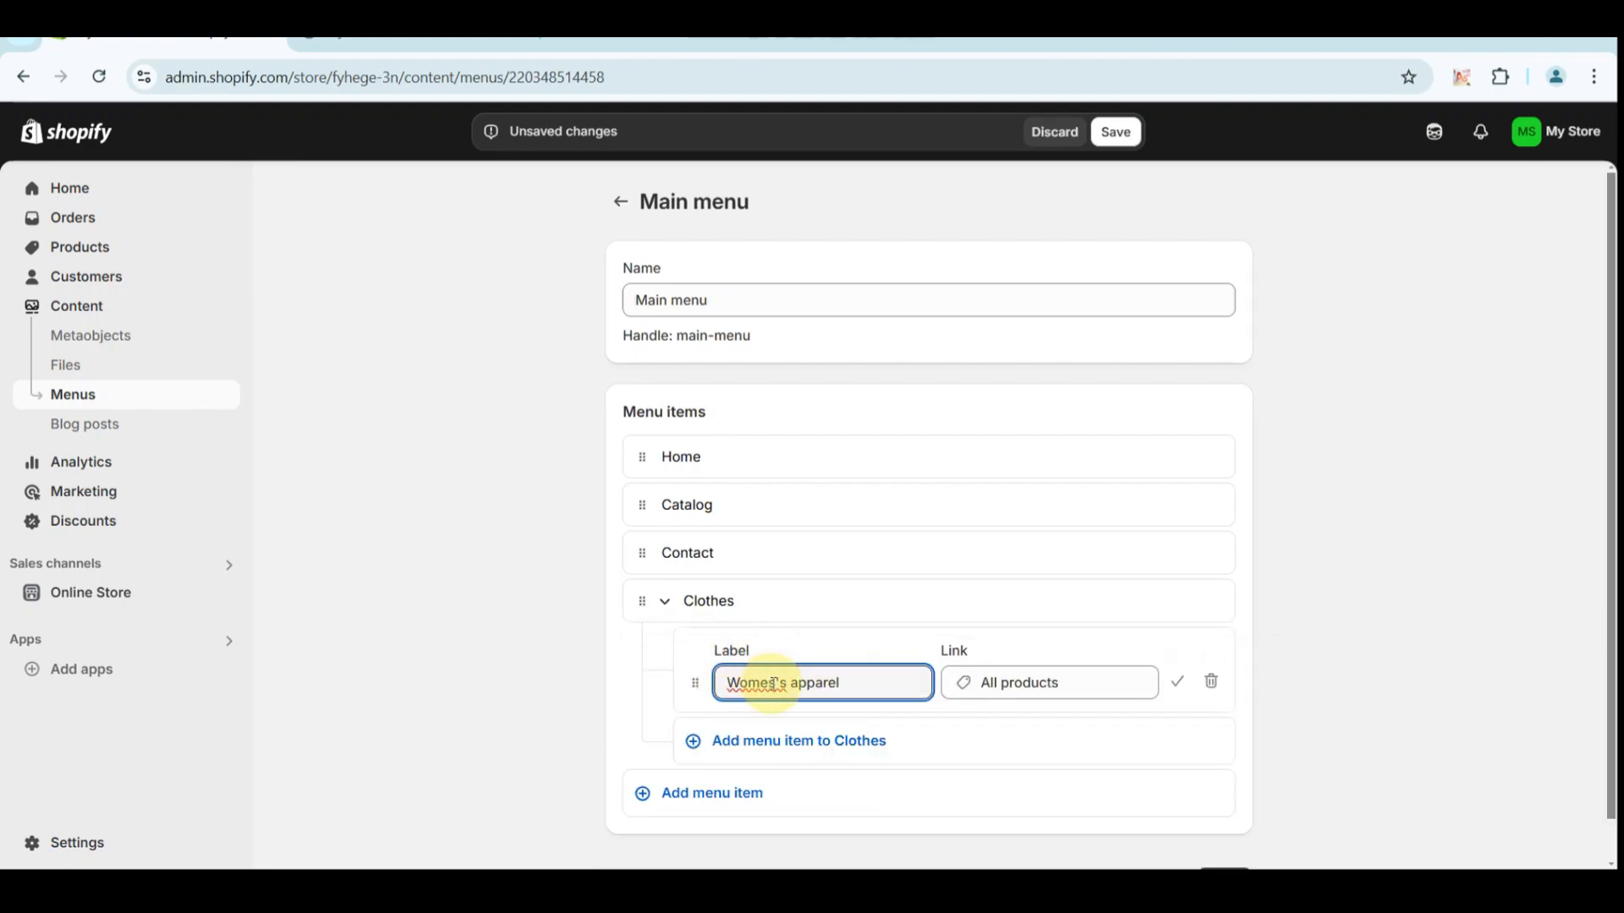
click(772, 682)
click(1176, 681)
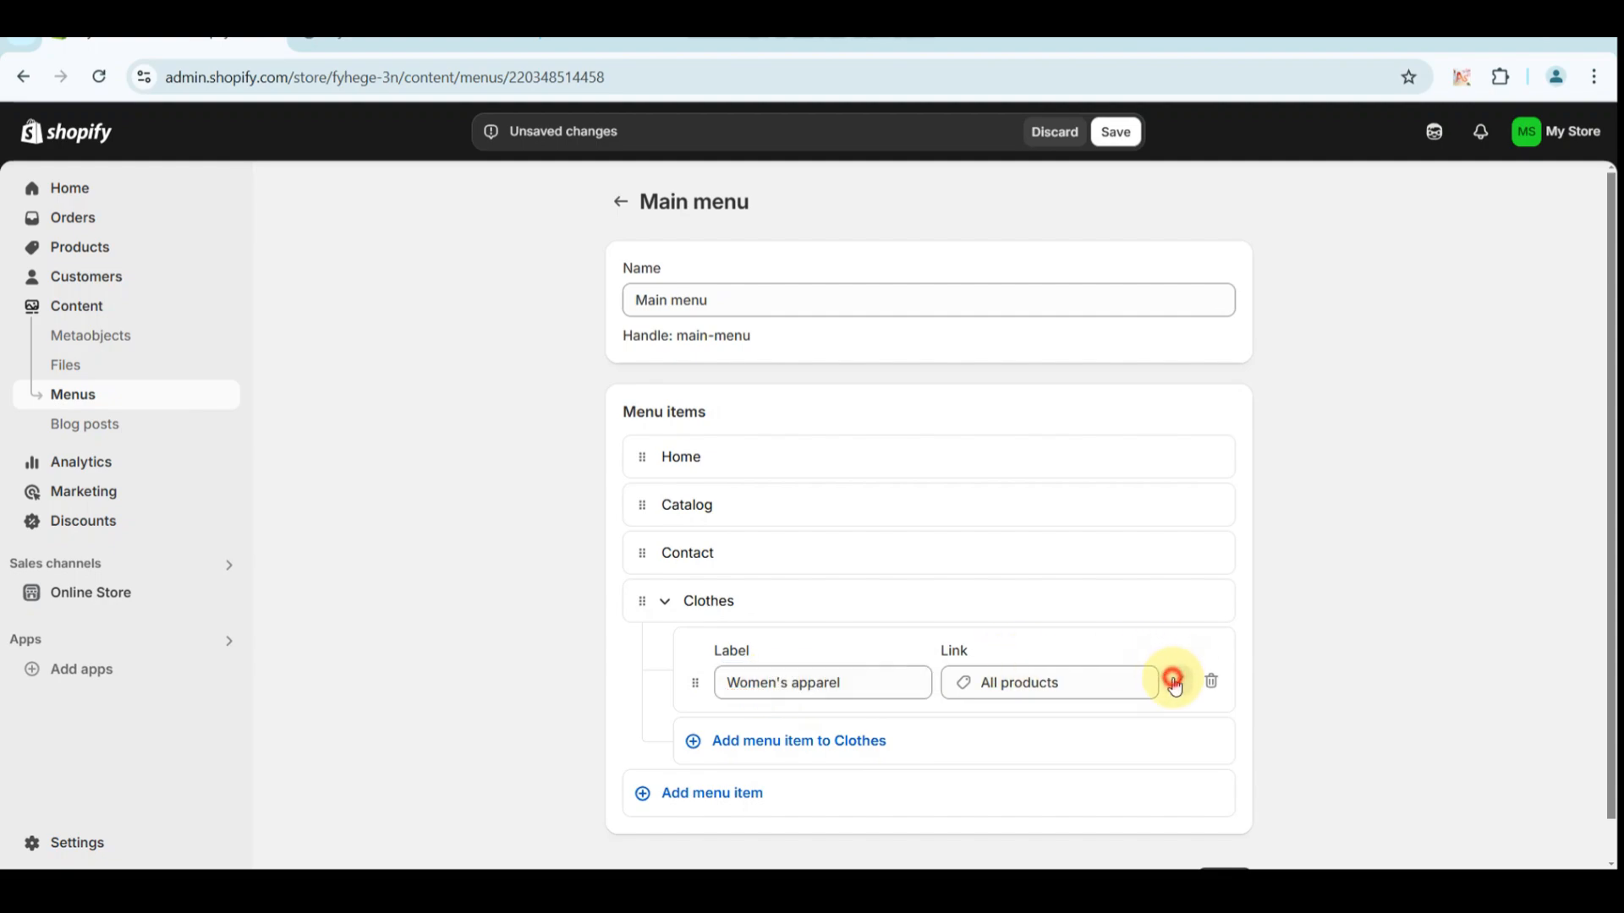
Step: Add a second submenu item under Clothes labelled "Winter" and link it to All products
click(696, 702)
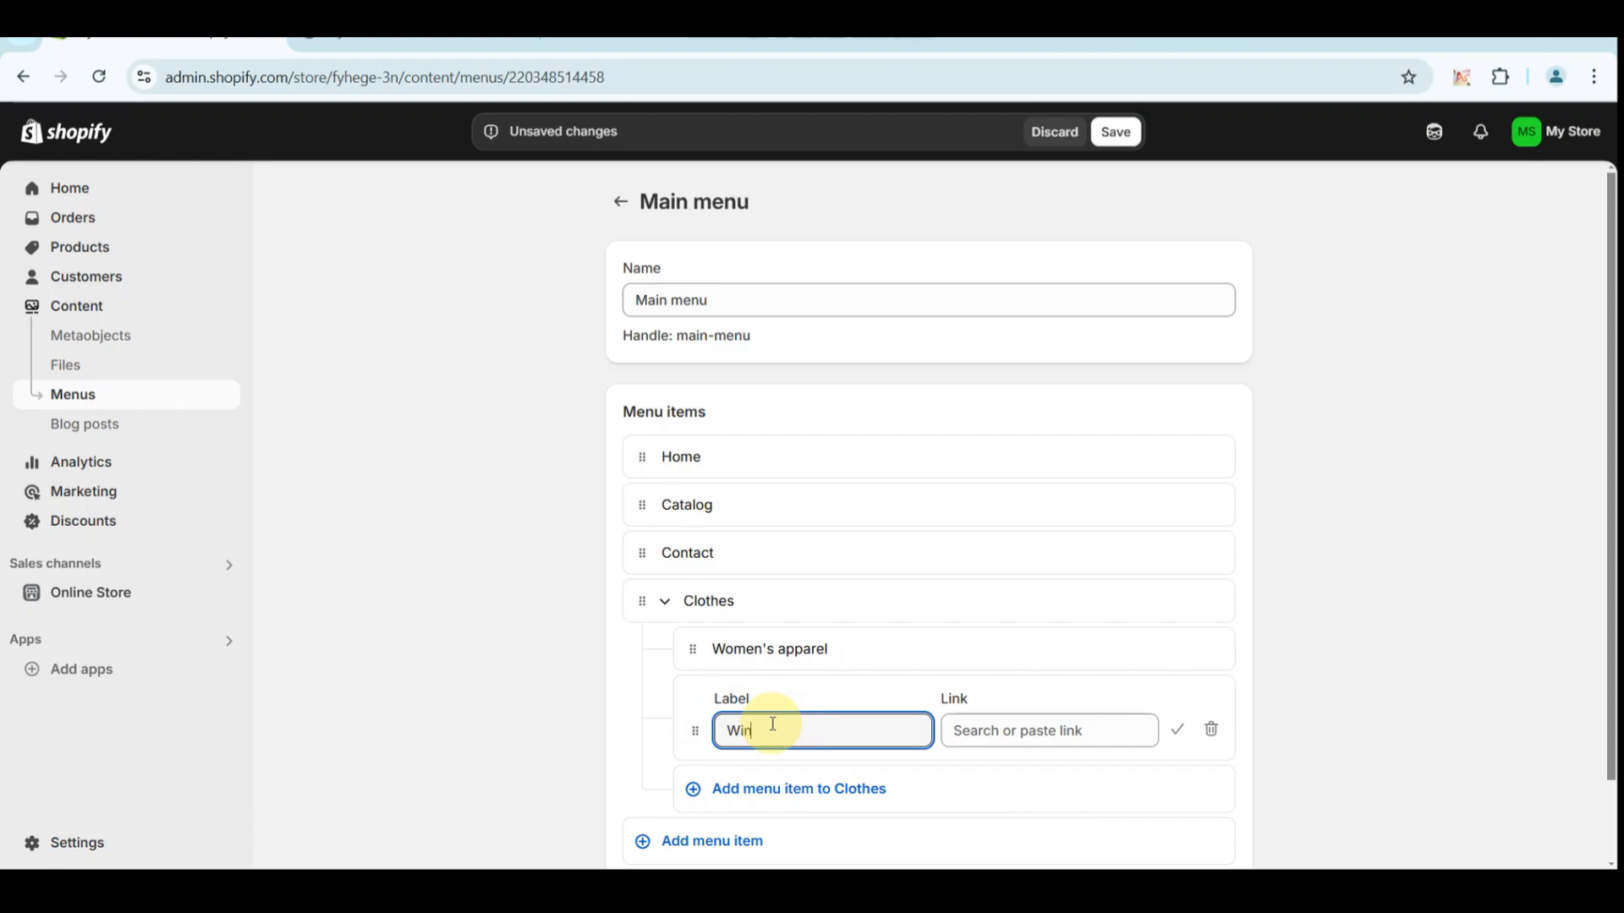
click(1096, 730)
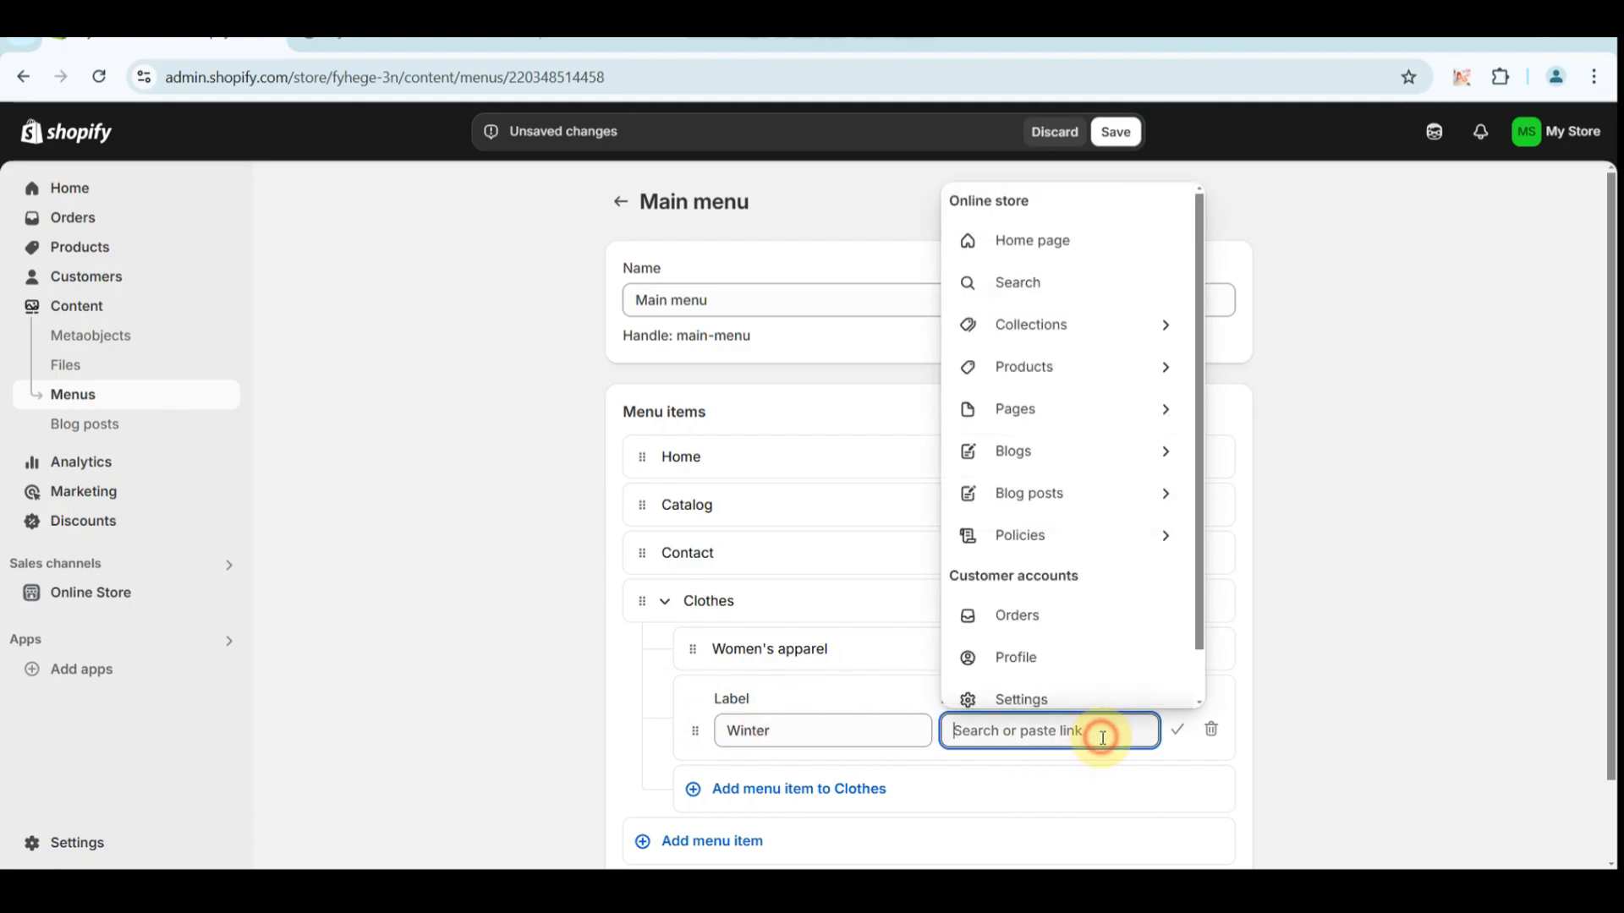
click(1080, 368)
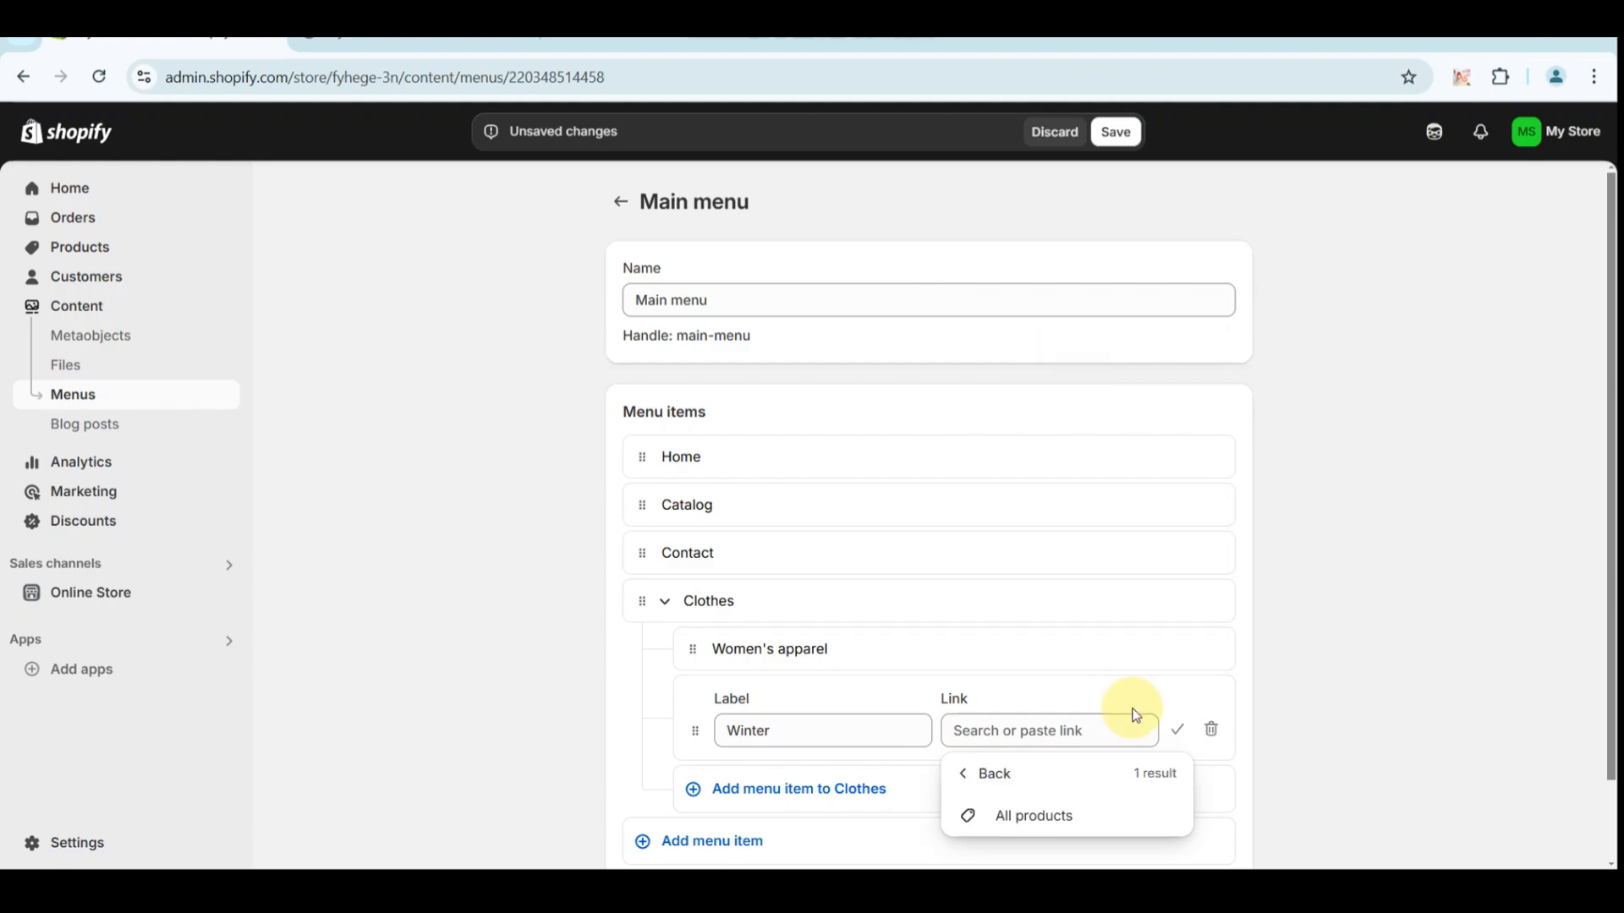
click(1062, 817)
click(1187, 738)
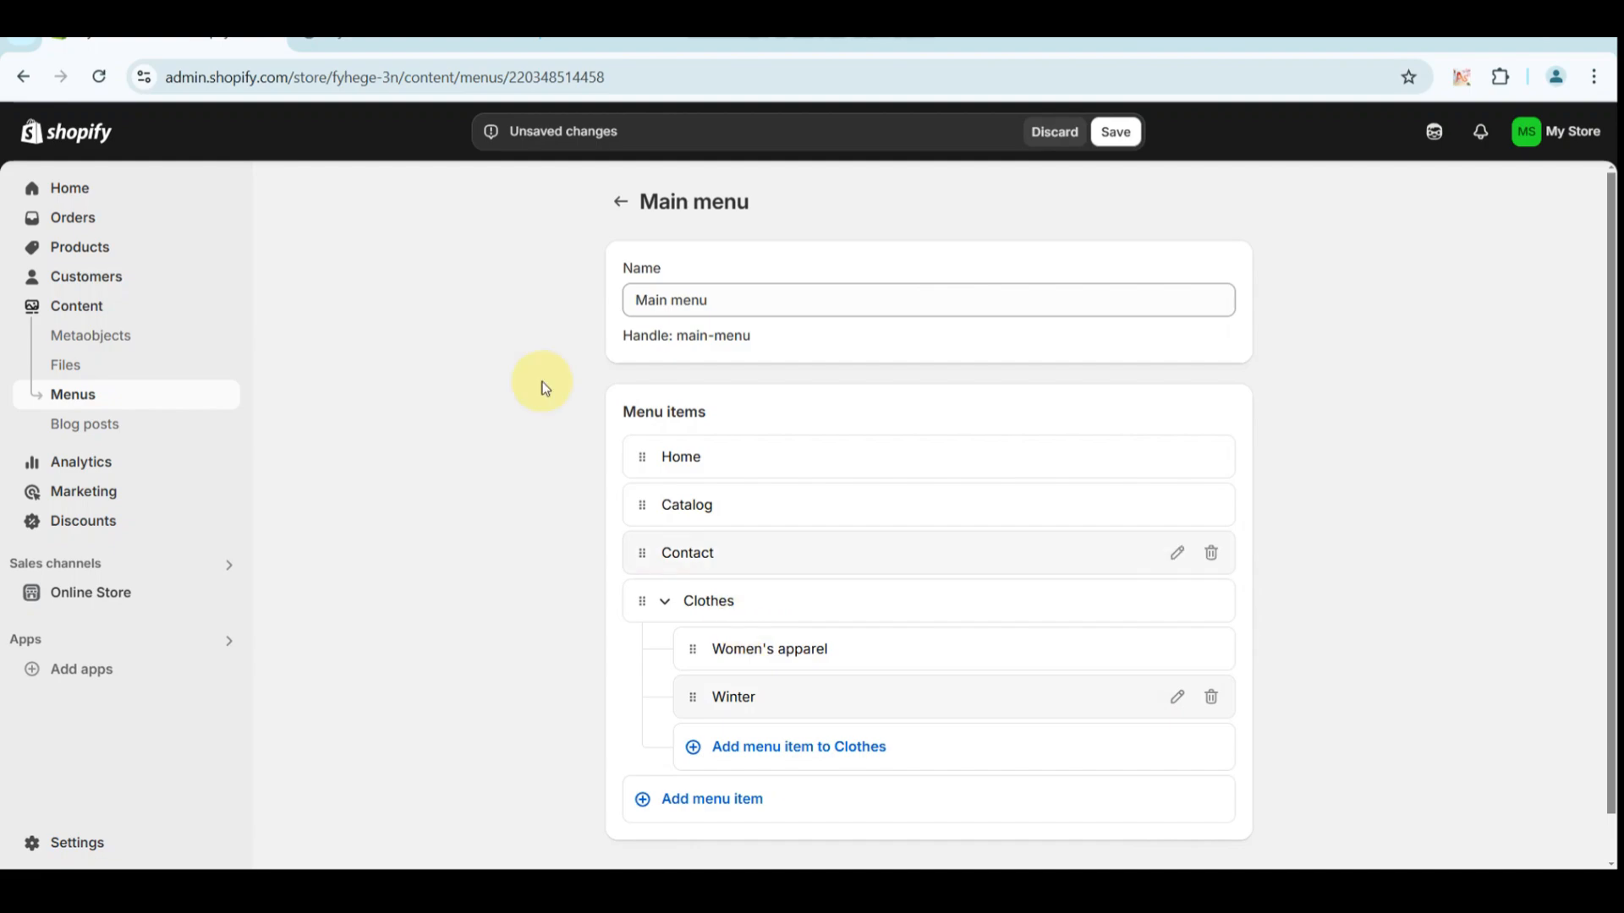
Step: Switch to the storefront and reload it to check the header navigation for the new menu items
click(406, 44)
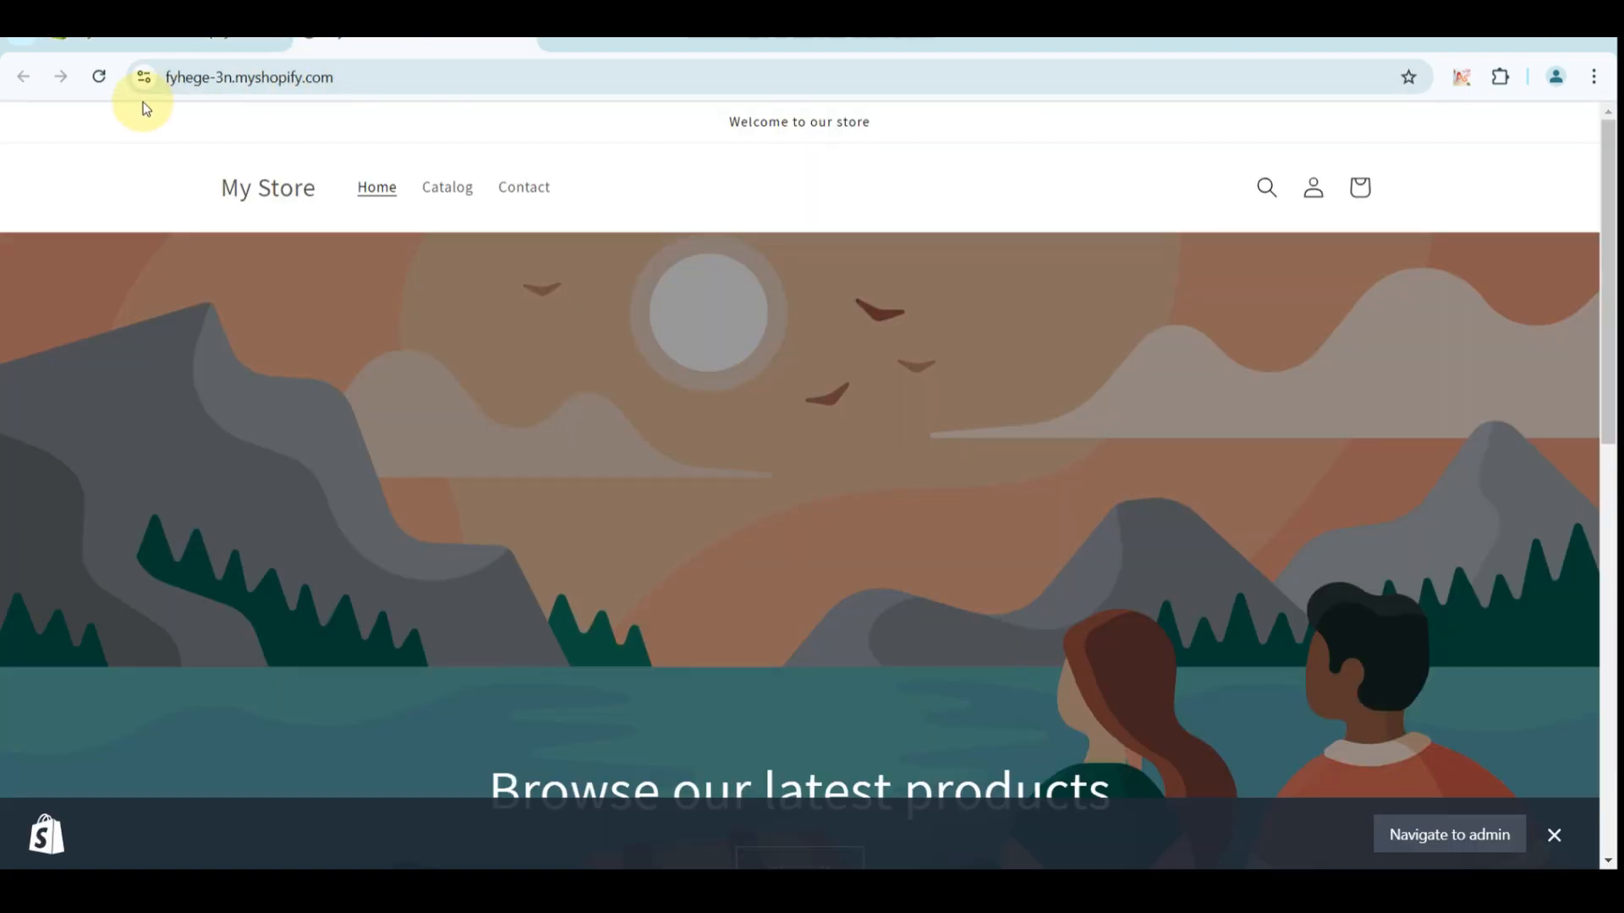
click(91, 83)
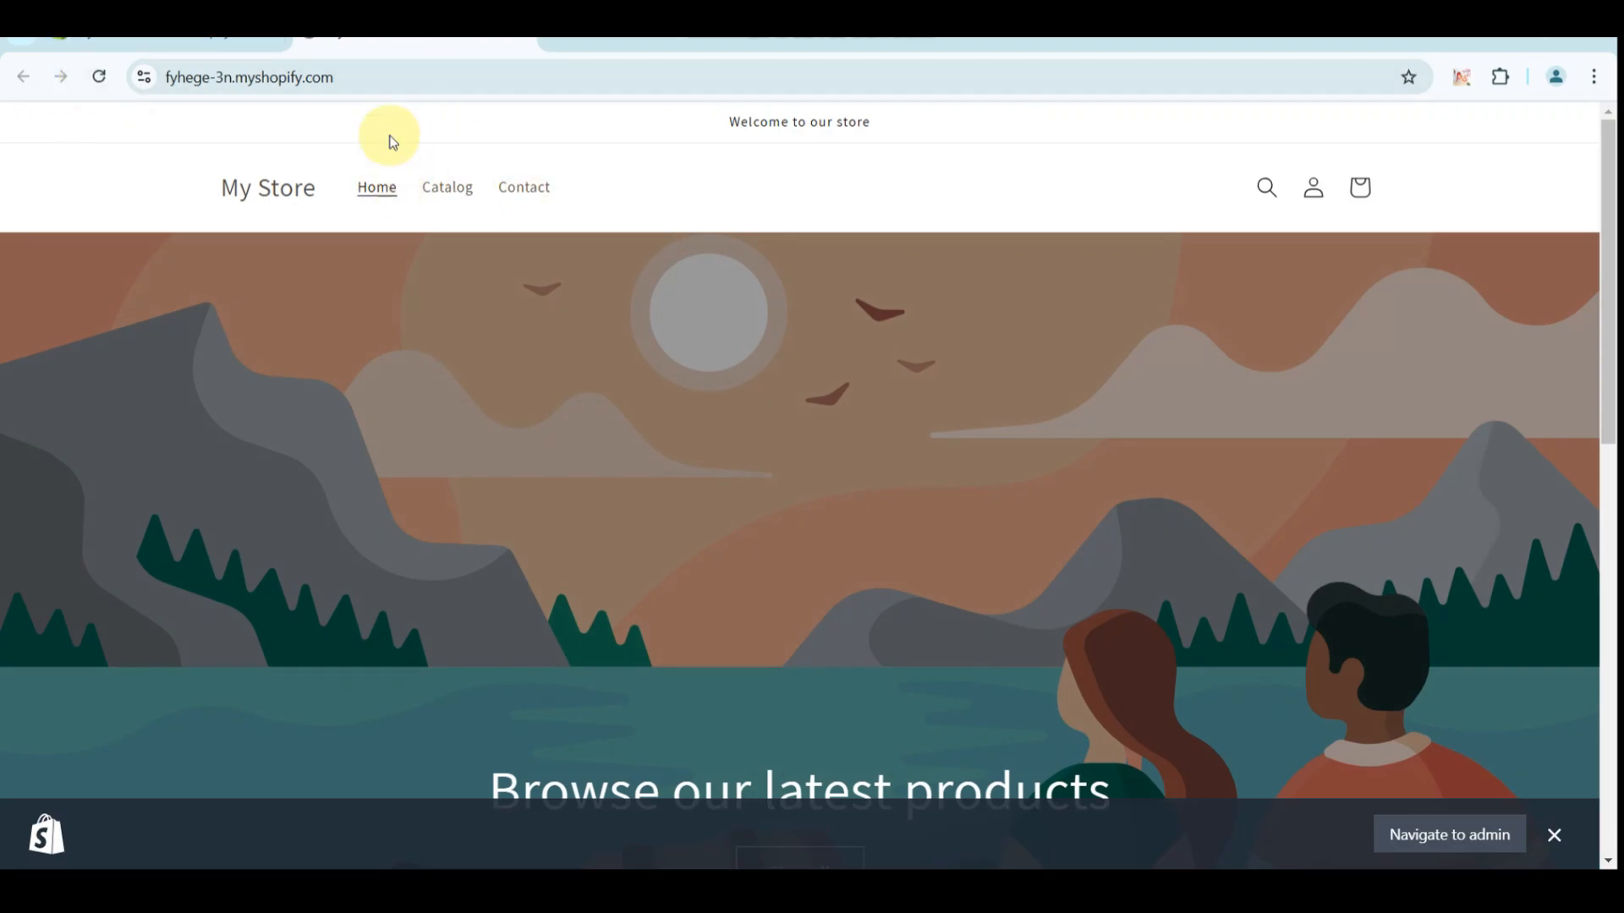
Step: Return to the menu editor and save the changes to the Main menu
click(229, 39)
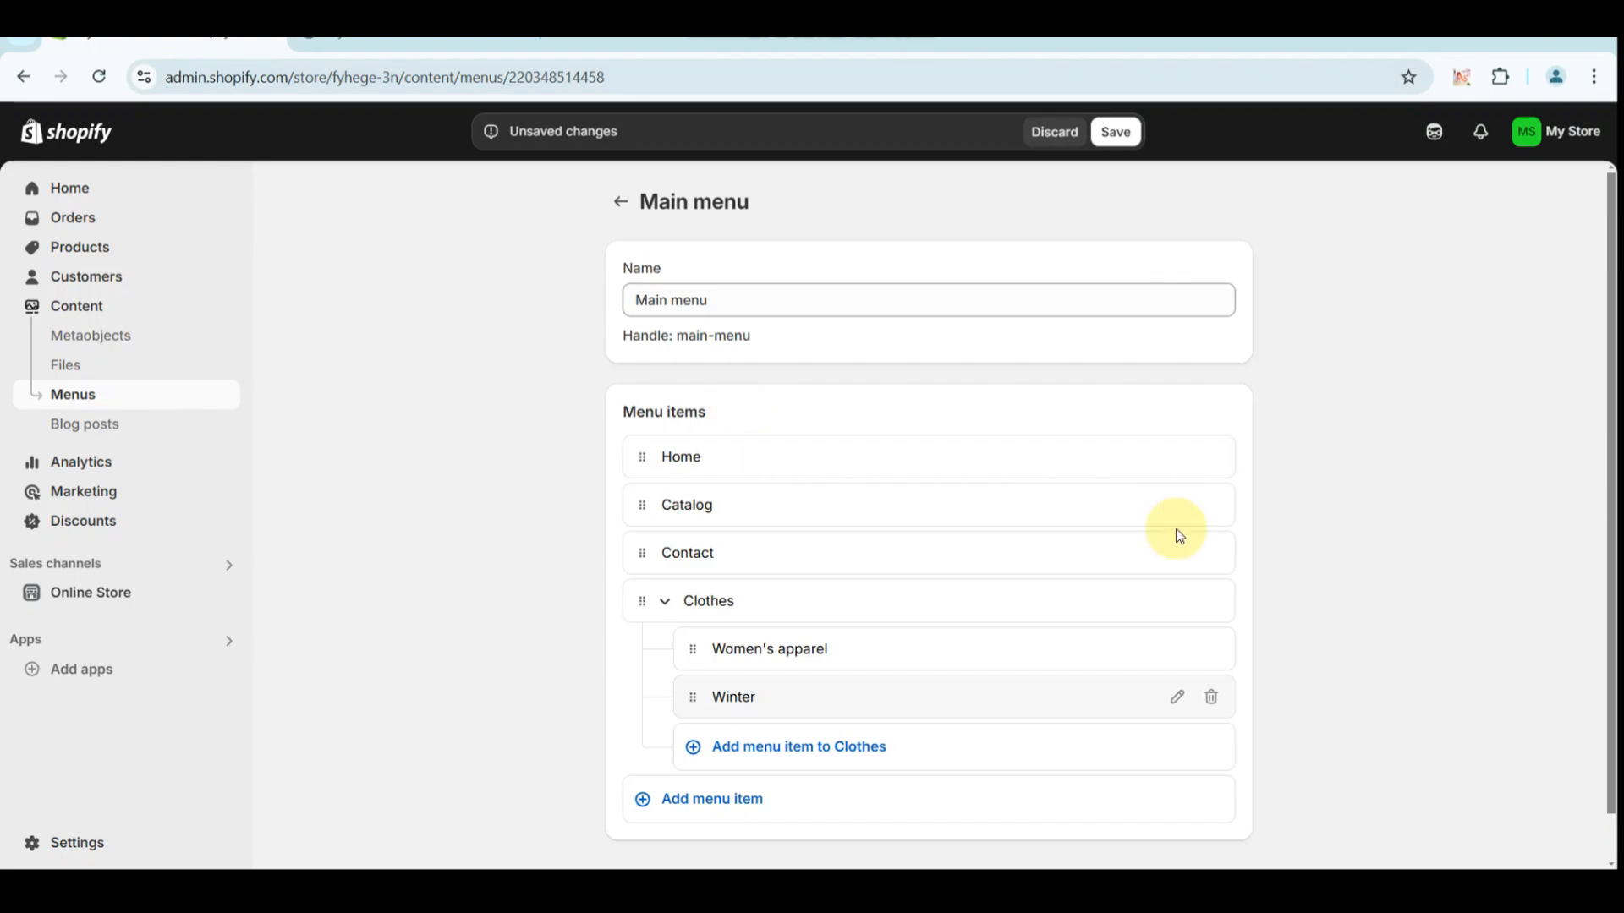
scroll(1175, 533, down, 1)
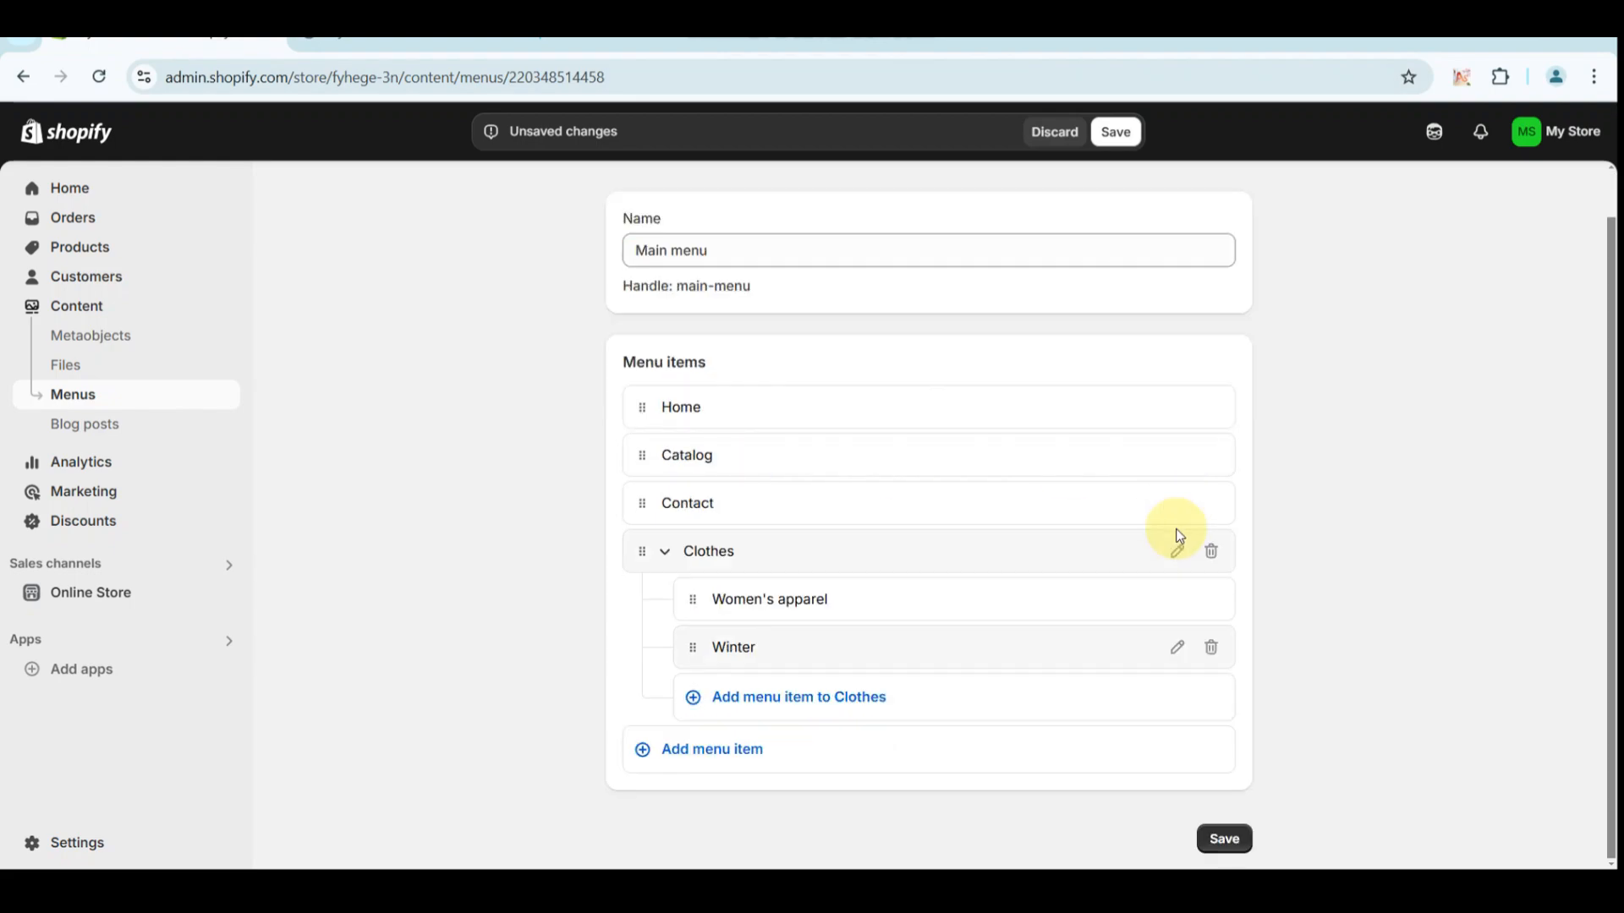
click(1228, 847)
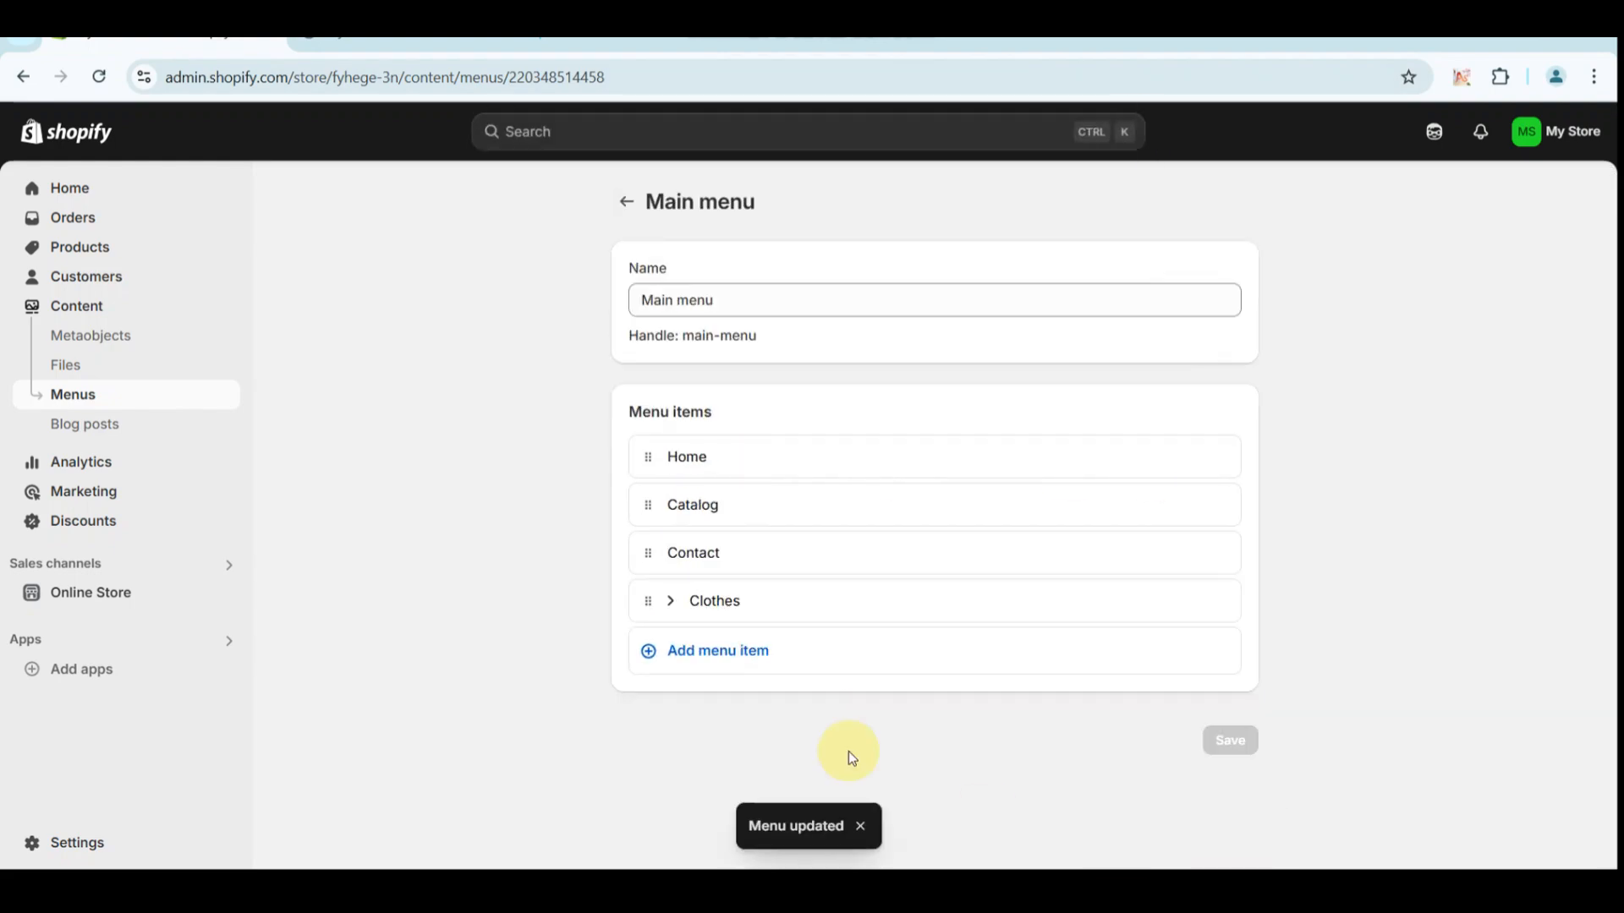
Step: Switch to the storefront, reload it and expand the Clothes dropdown in the header to check its submenu items
click(499, 41)
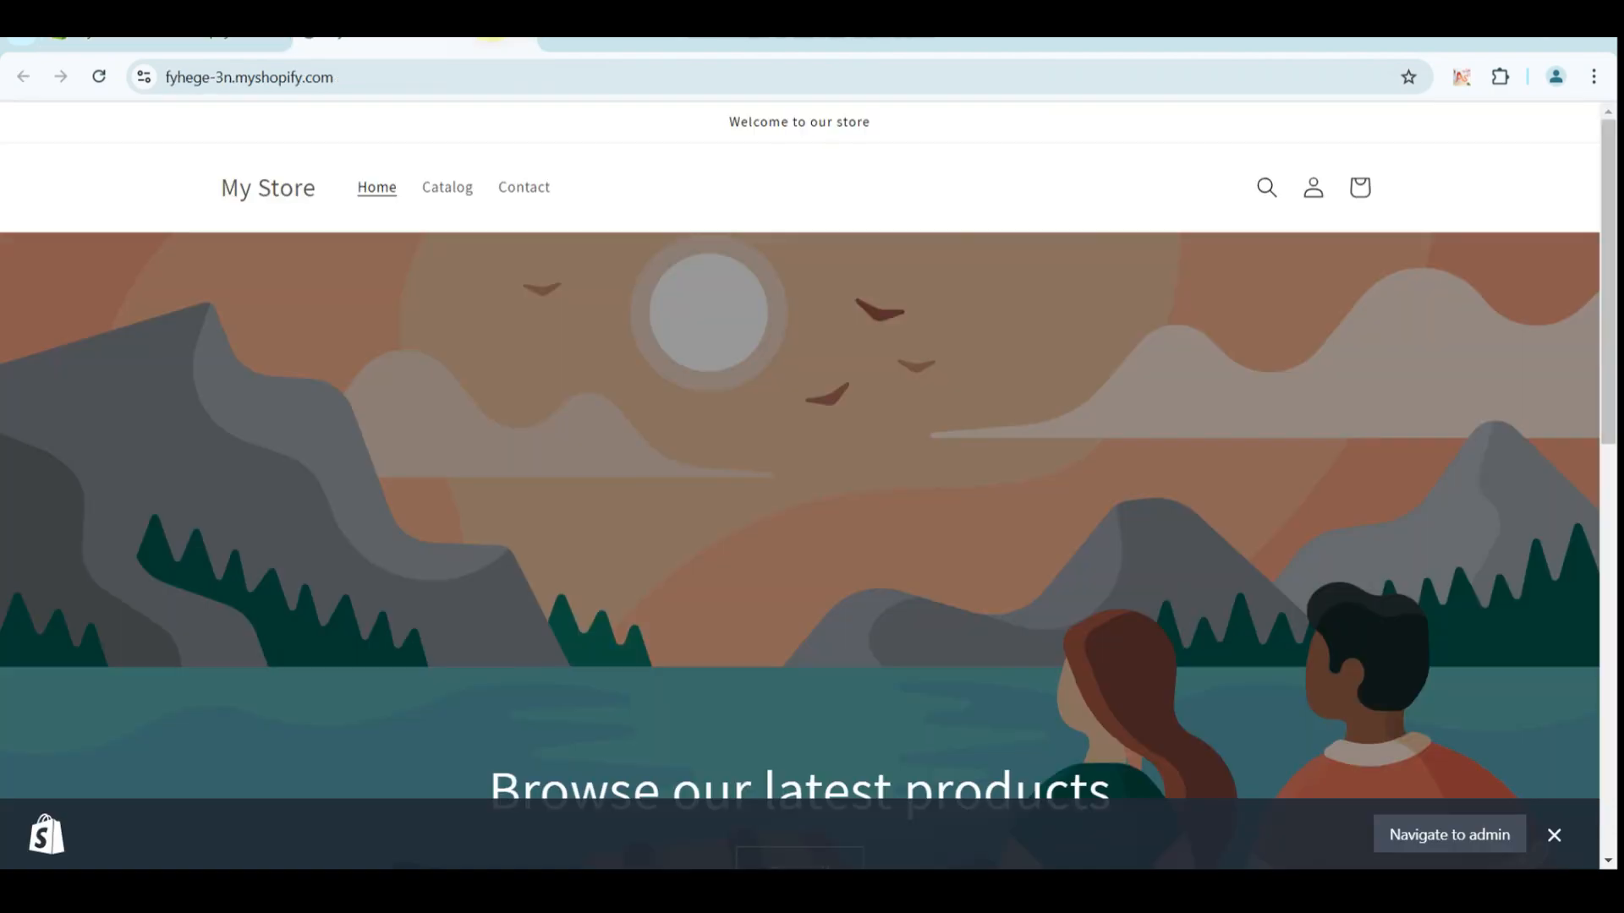
click(99, 77)
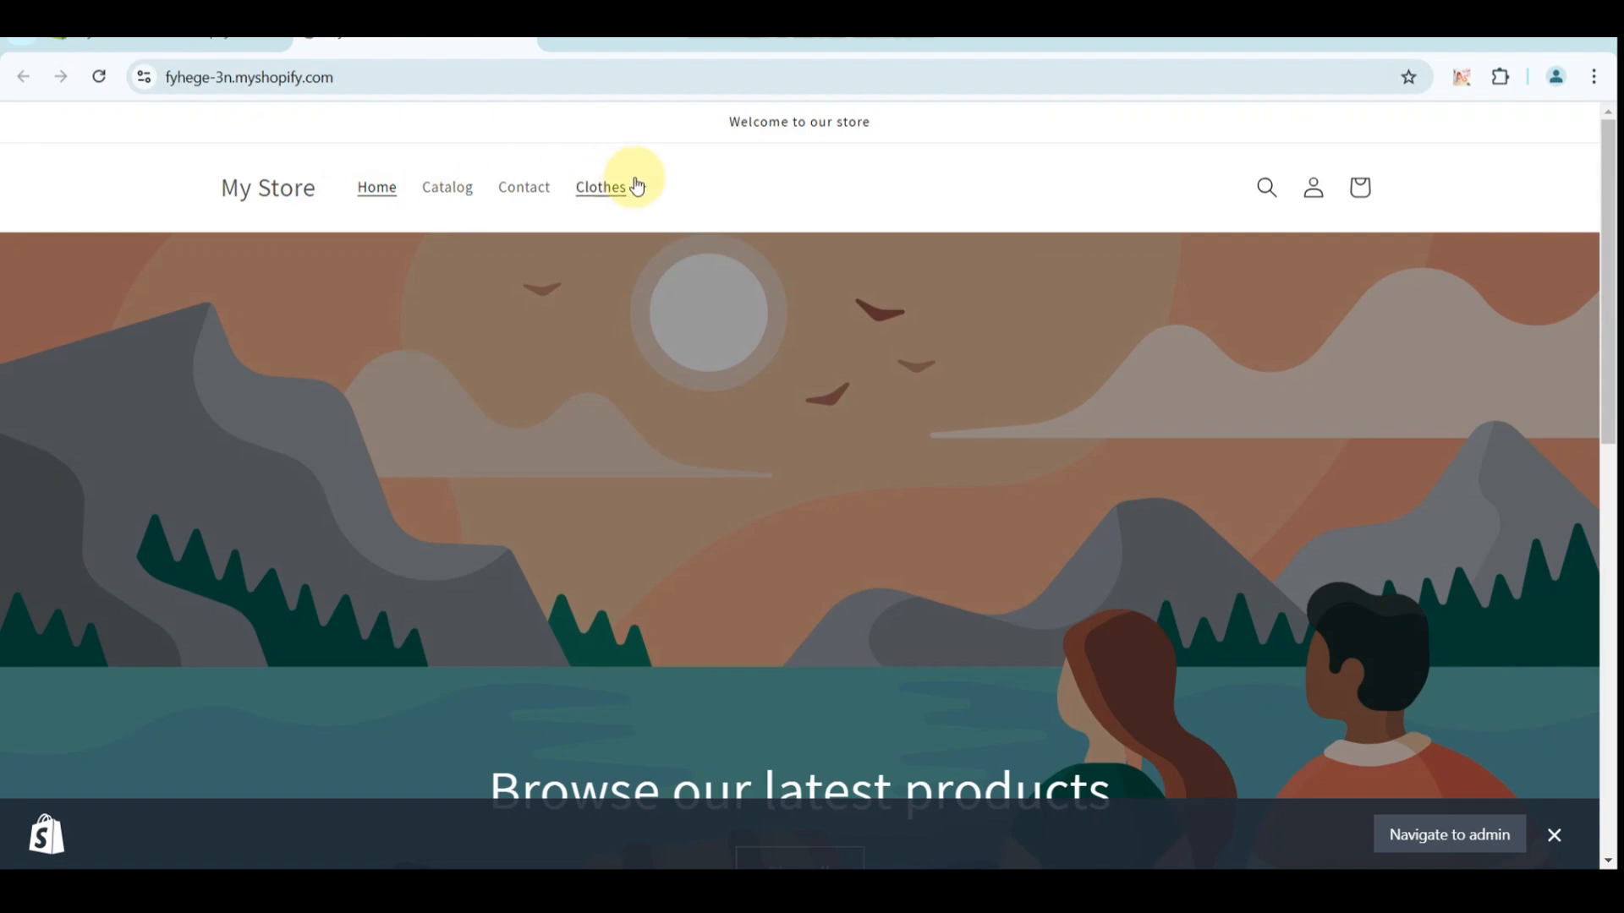
click(639, 189)
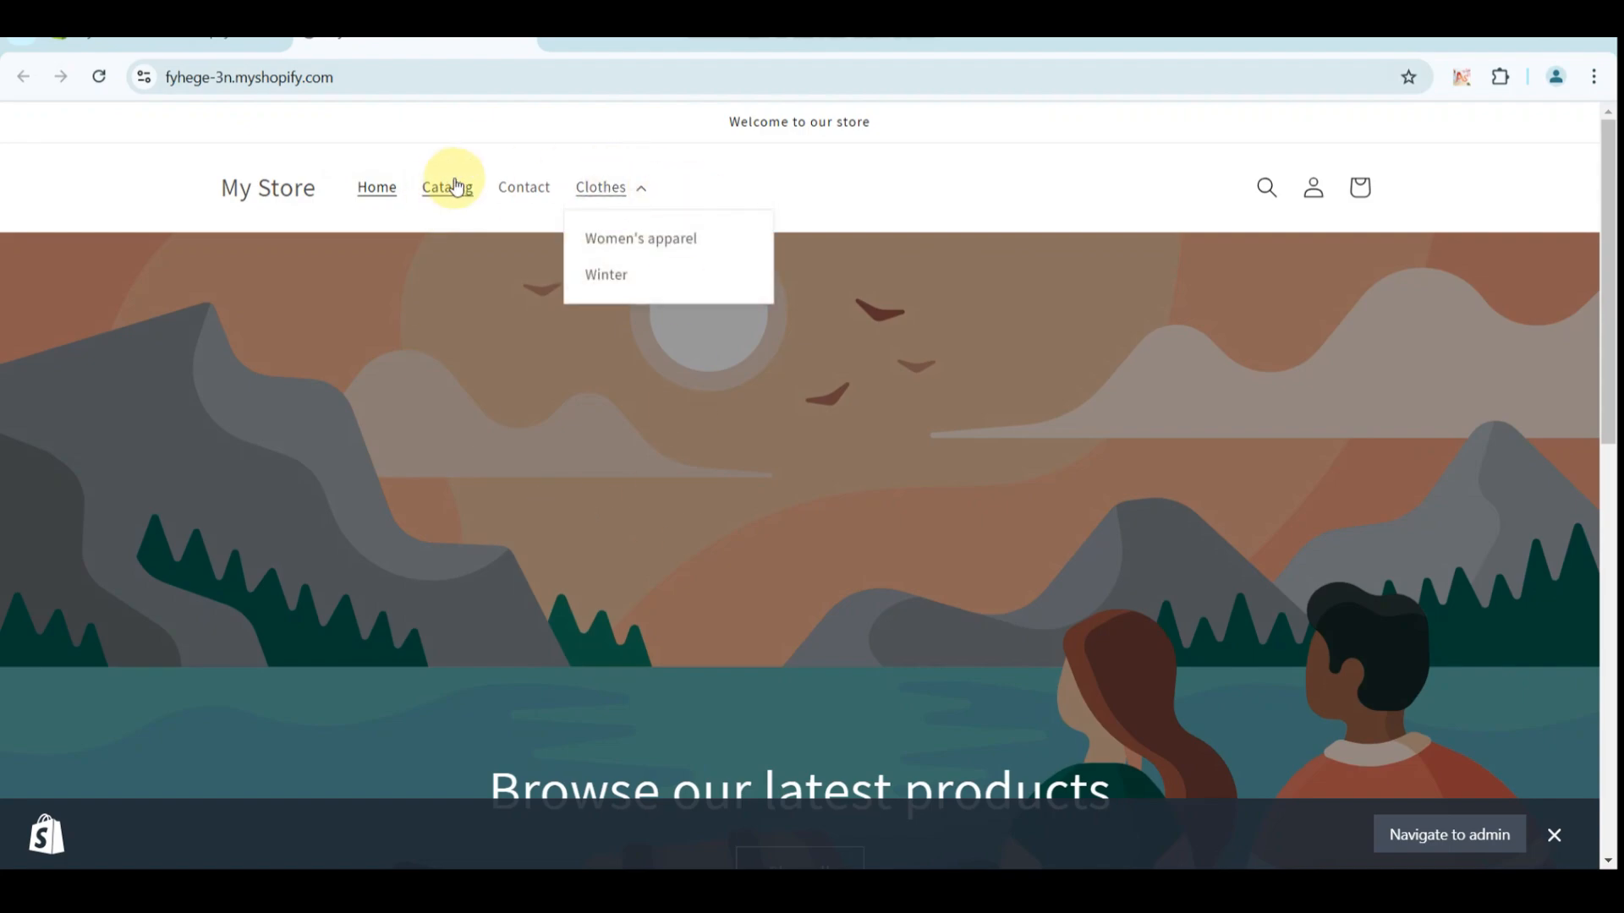
Step: Return to the store admin and open the current Dawn theme of the Online Store for customization
click(161, 42)
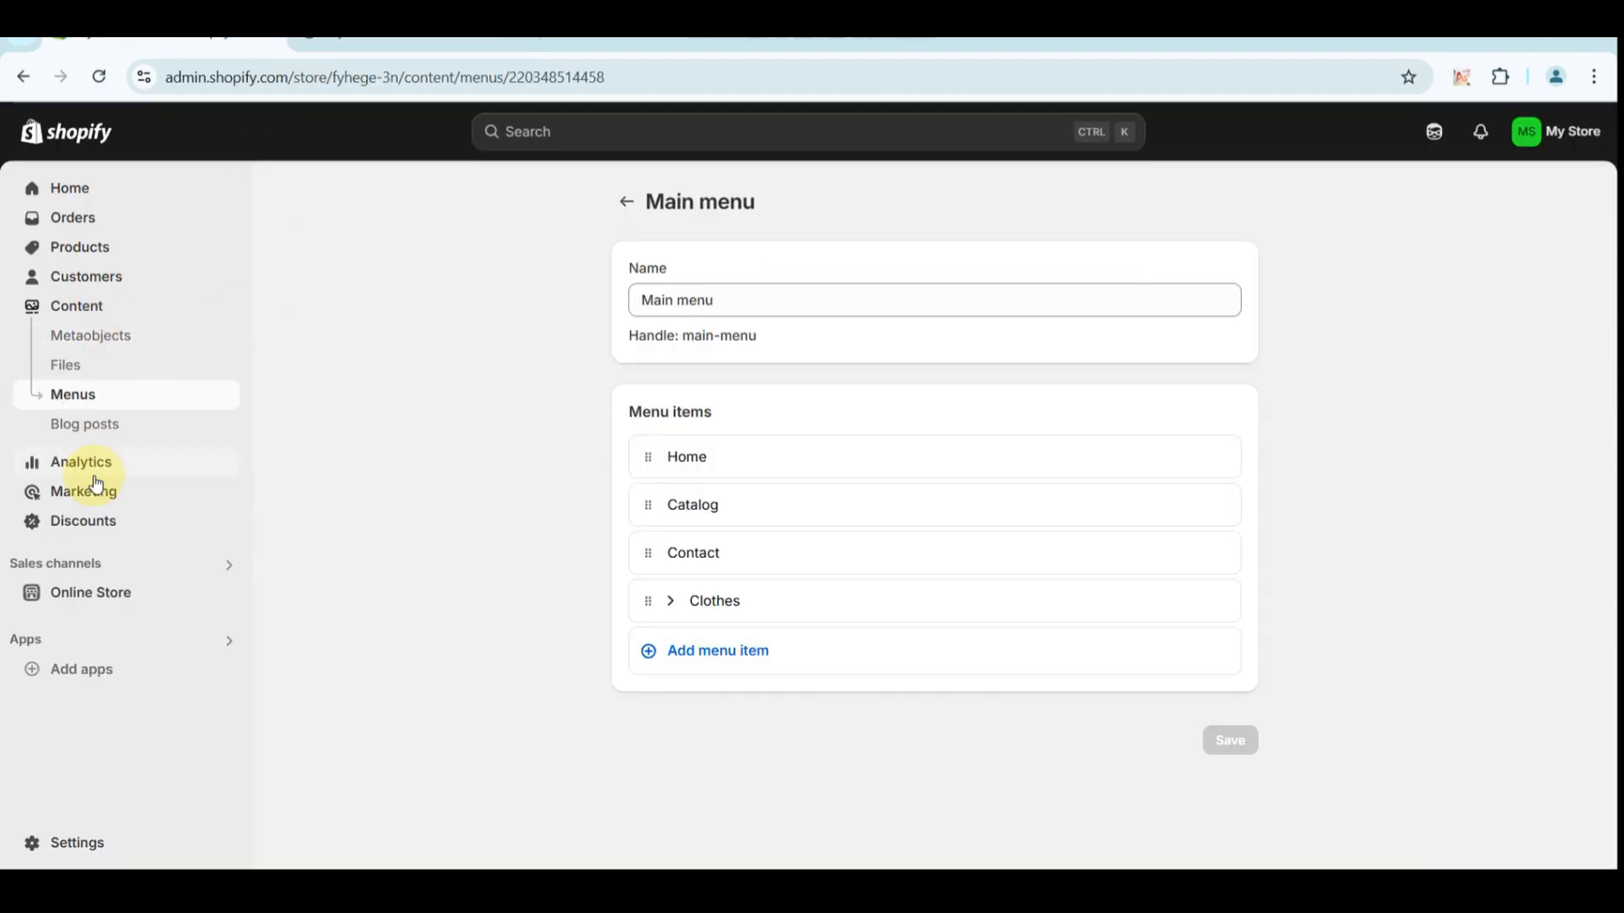
click(84, 592)
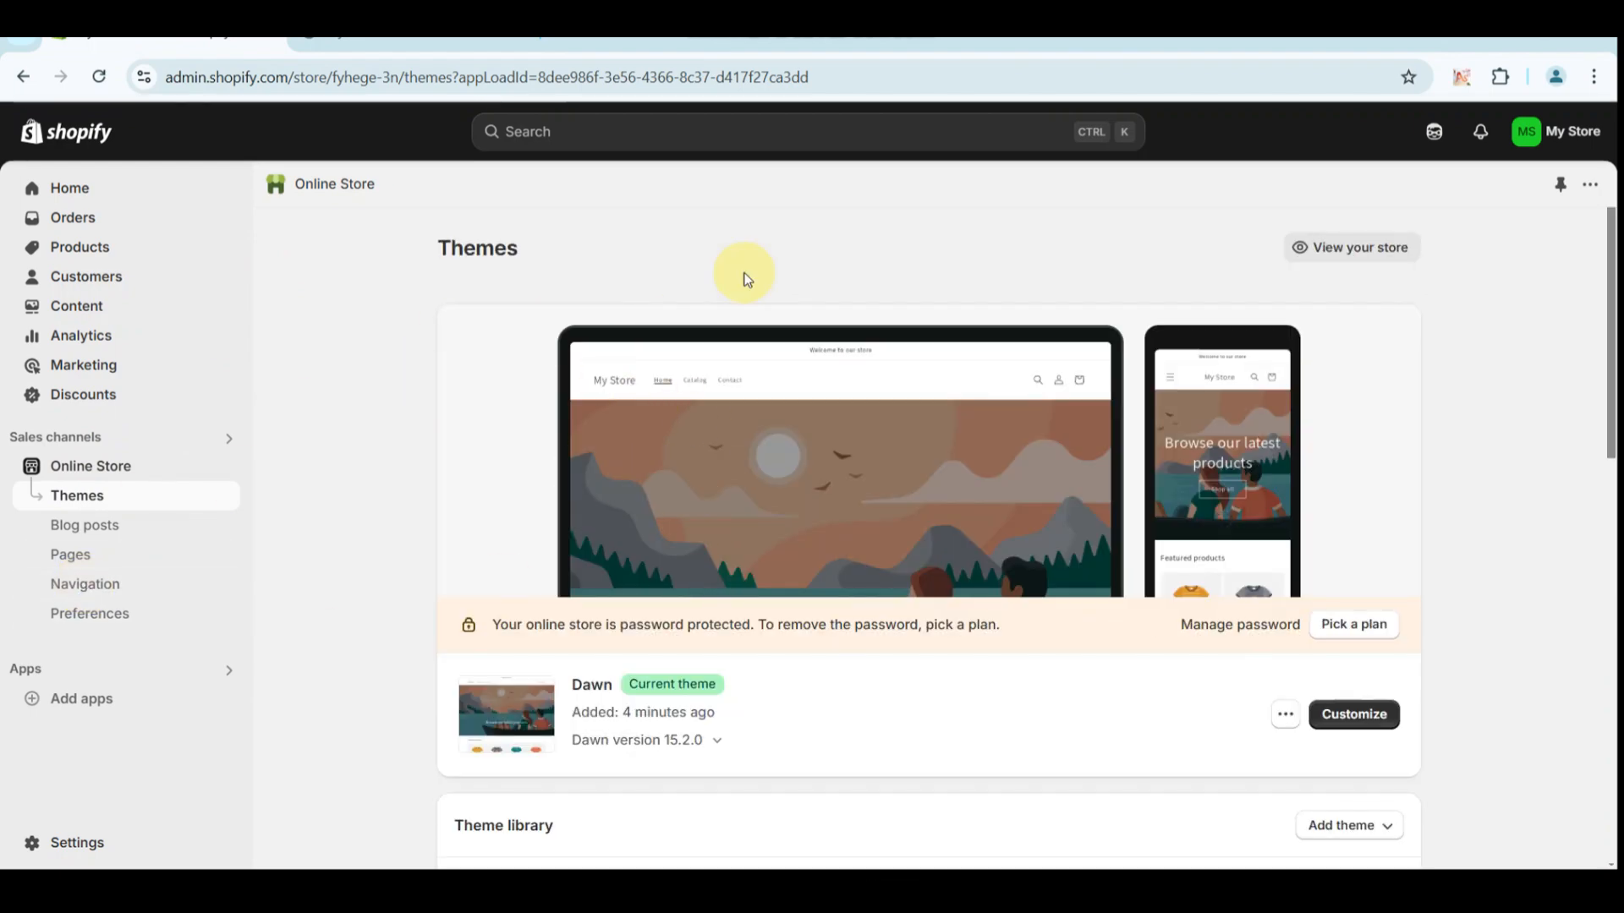
scroll(1144, 541, down, 3)
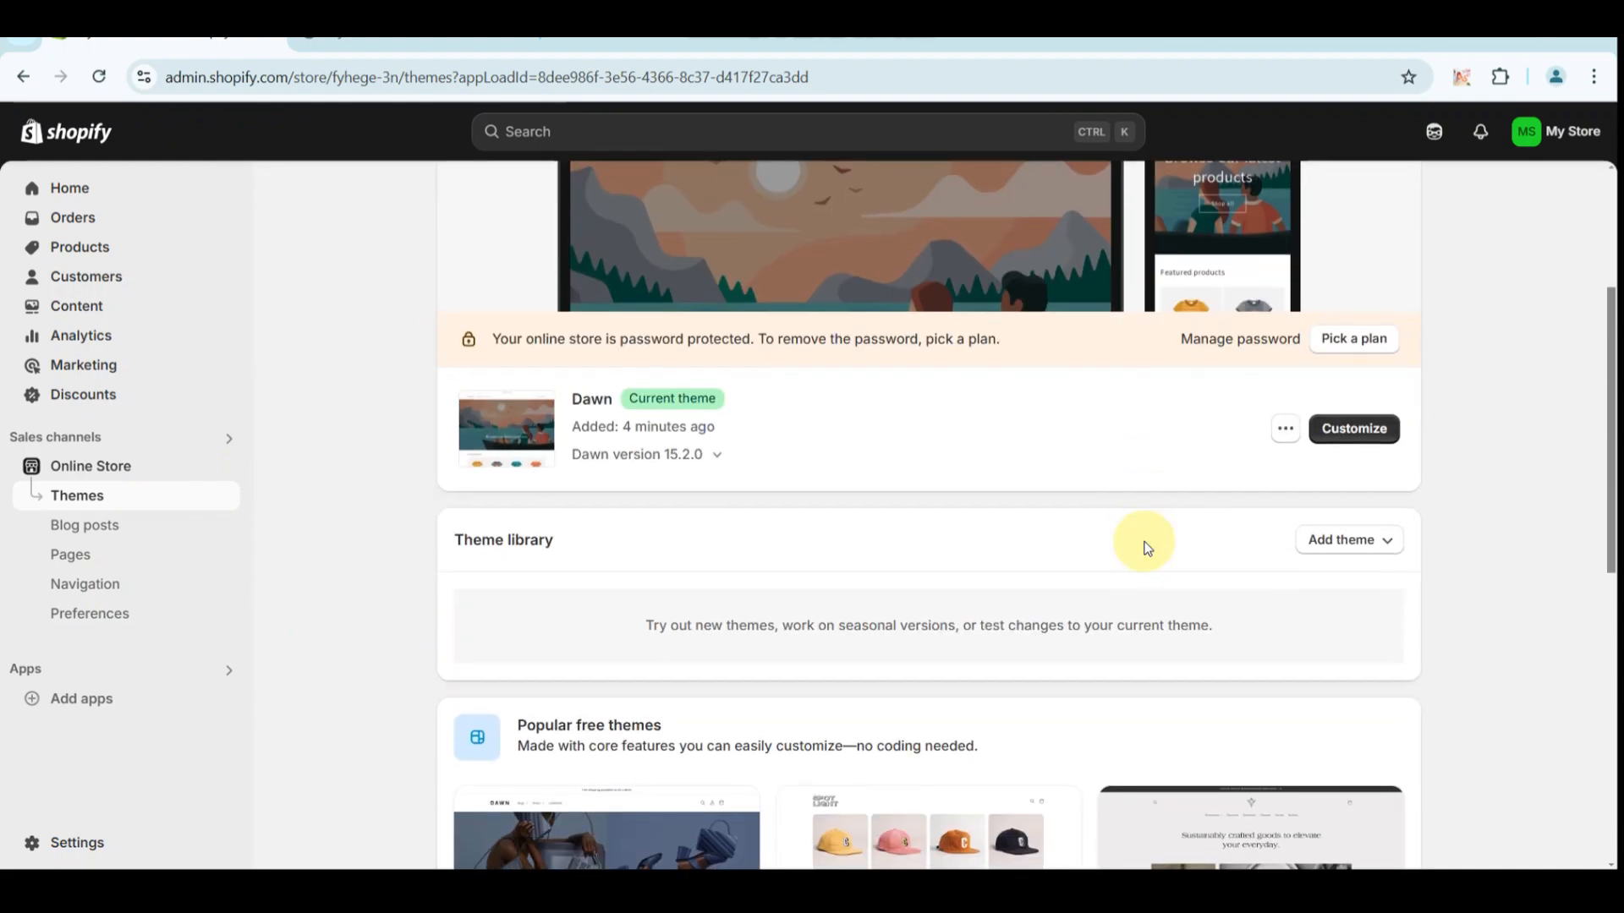
scroll(1407, 455, up, 5)
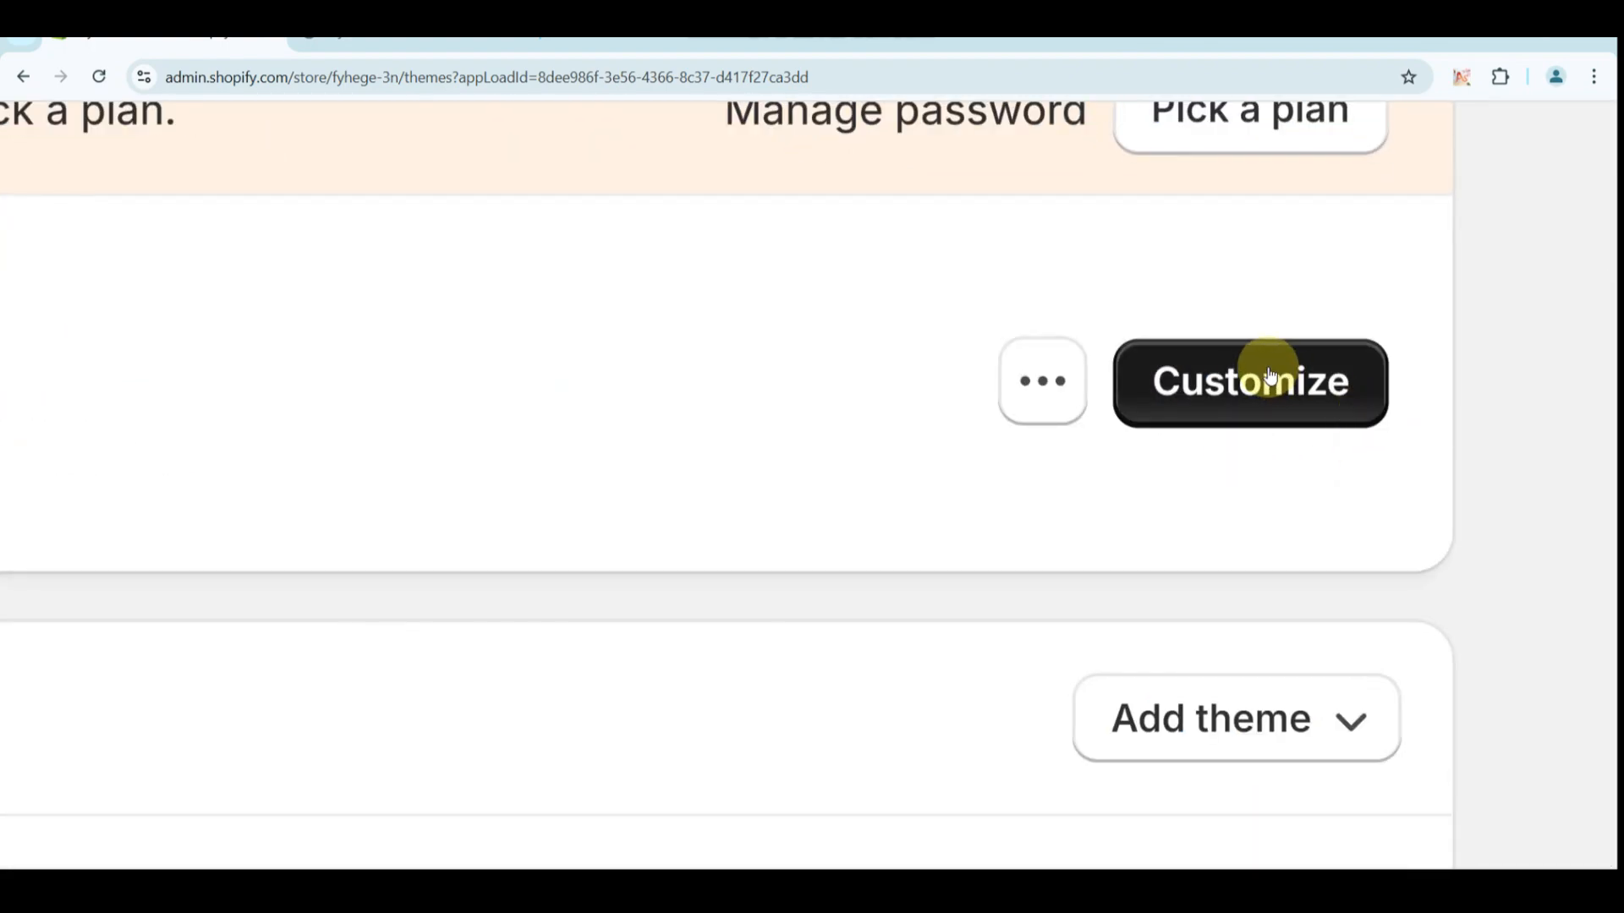
click(1273, 387)
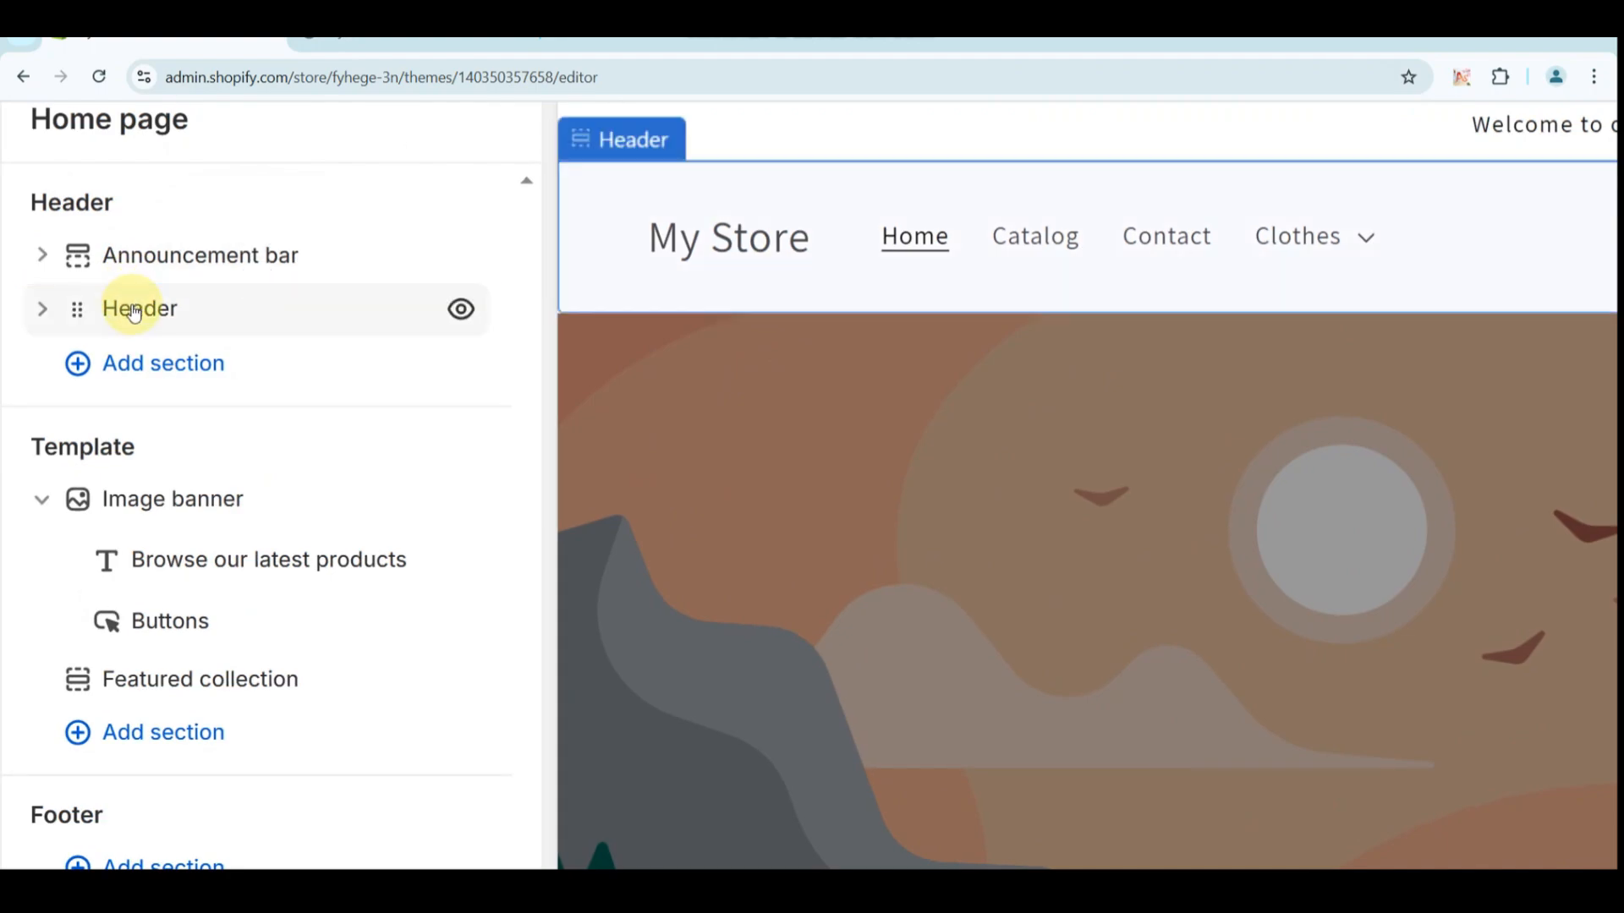
Step: Open Dawn's Header section, review its menu and color settings, and go back to the section list
click(134, 309)
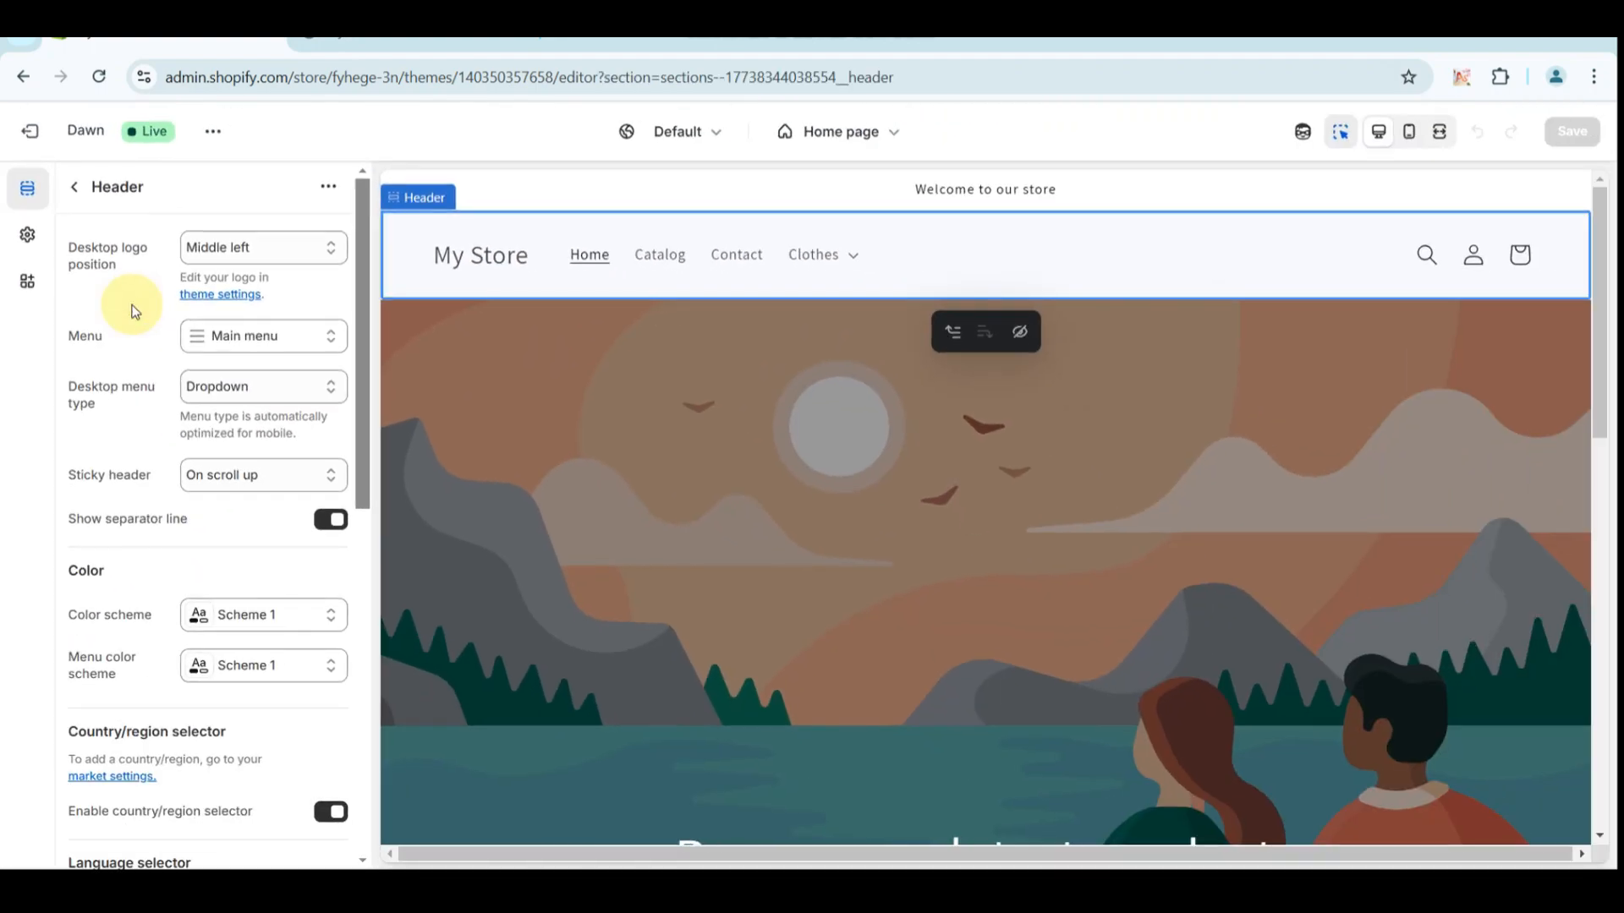
scroll(231, 428, down, 7)
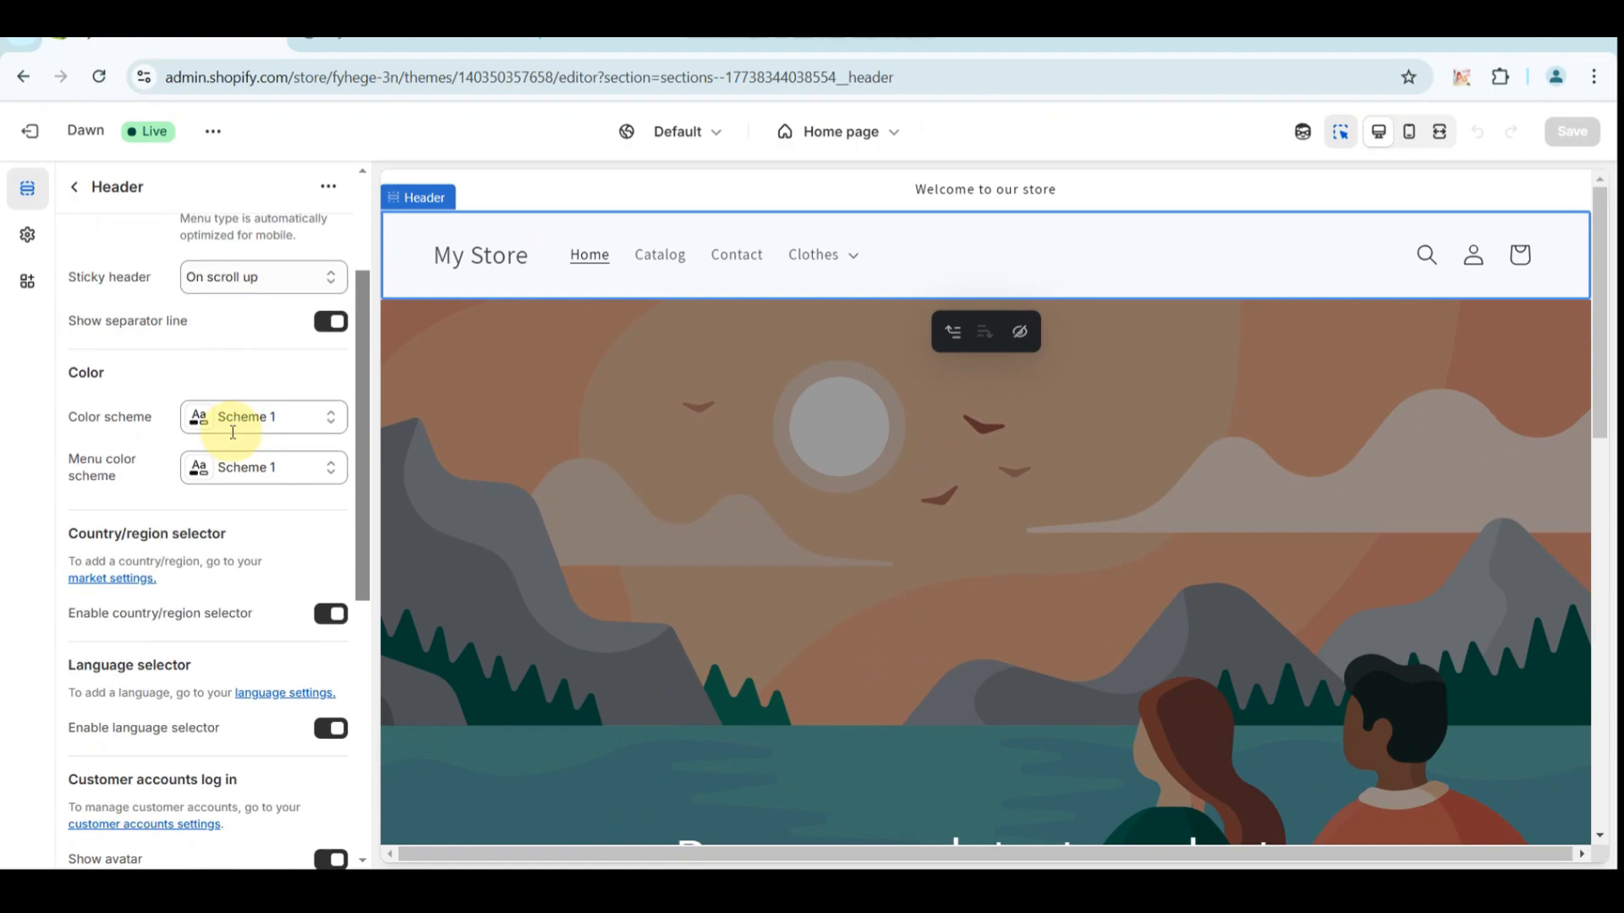
scroll(228, 428, up, 10)
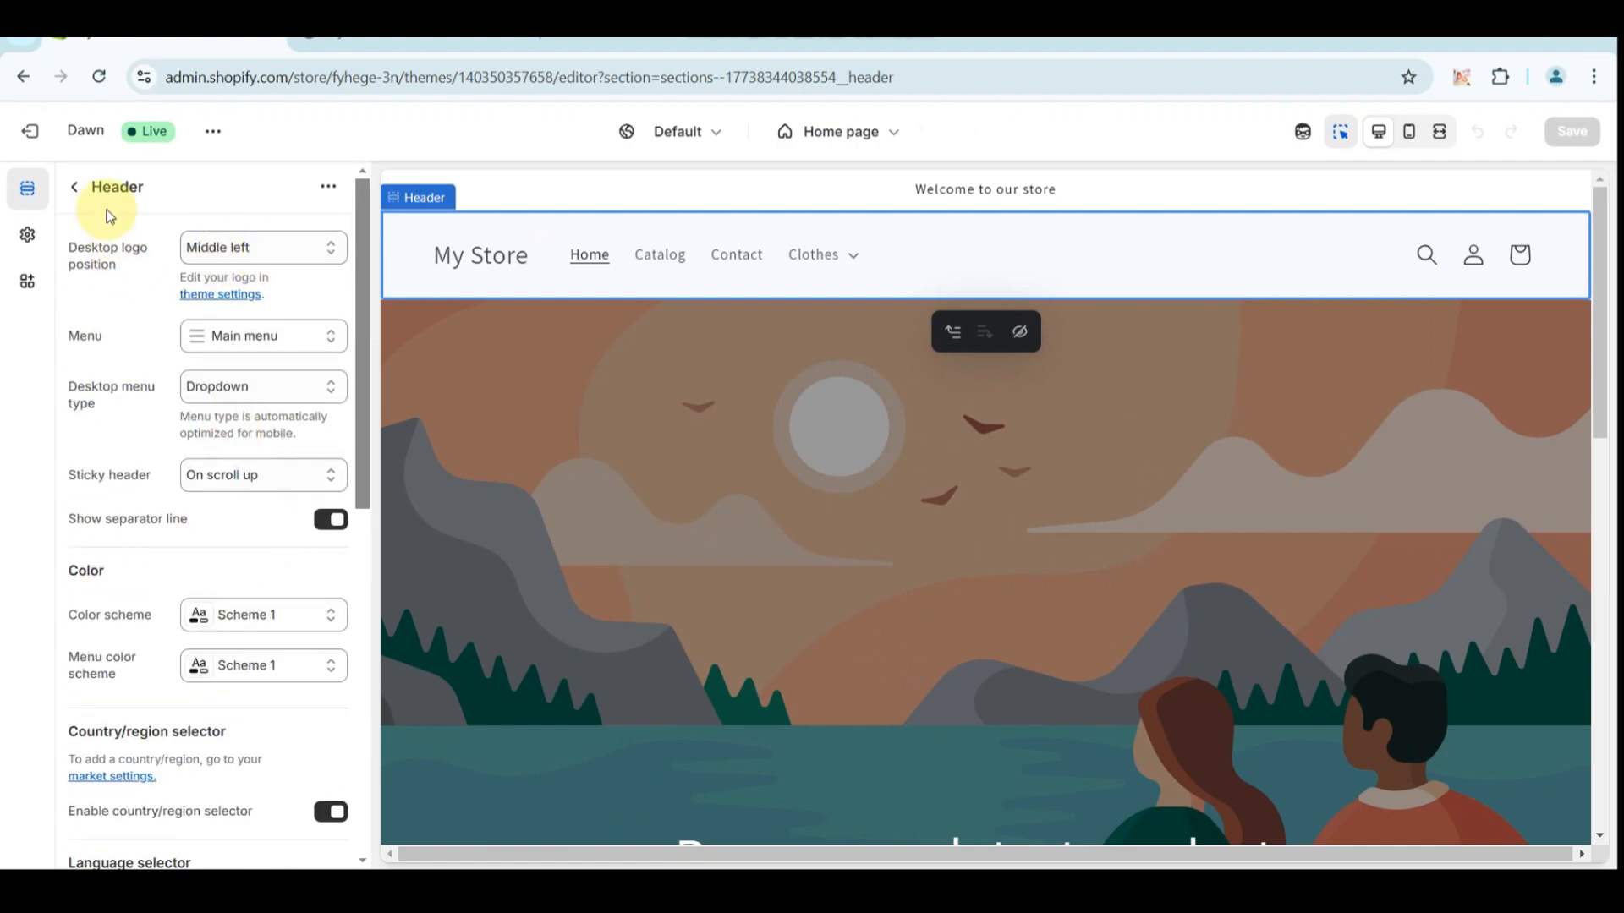
click(73, 186)
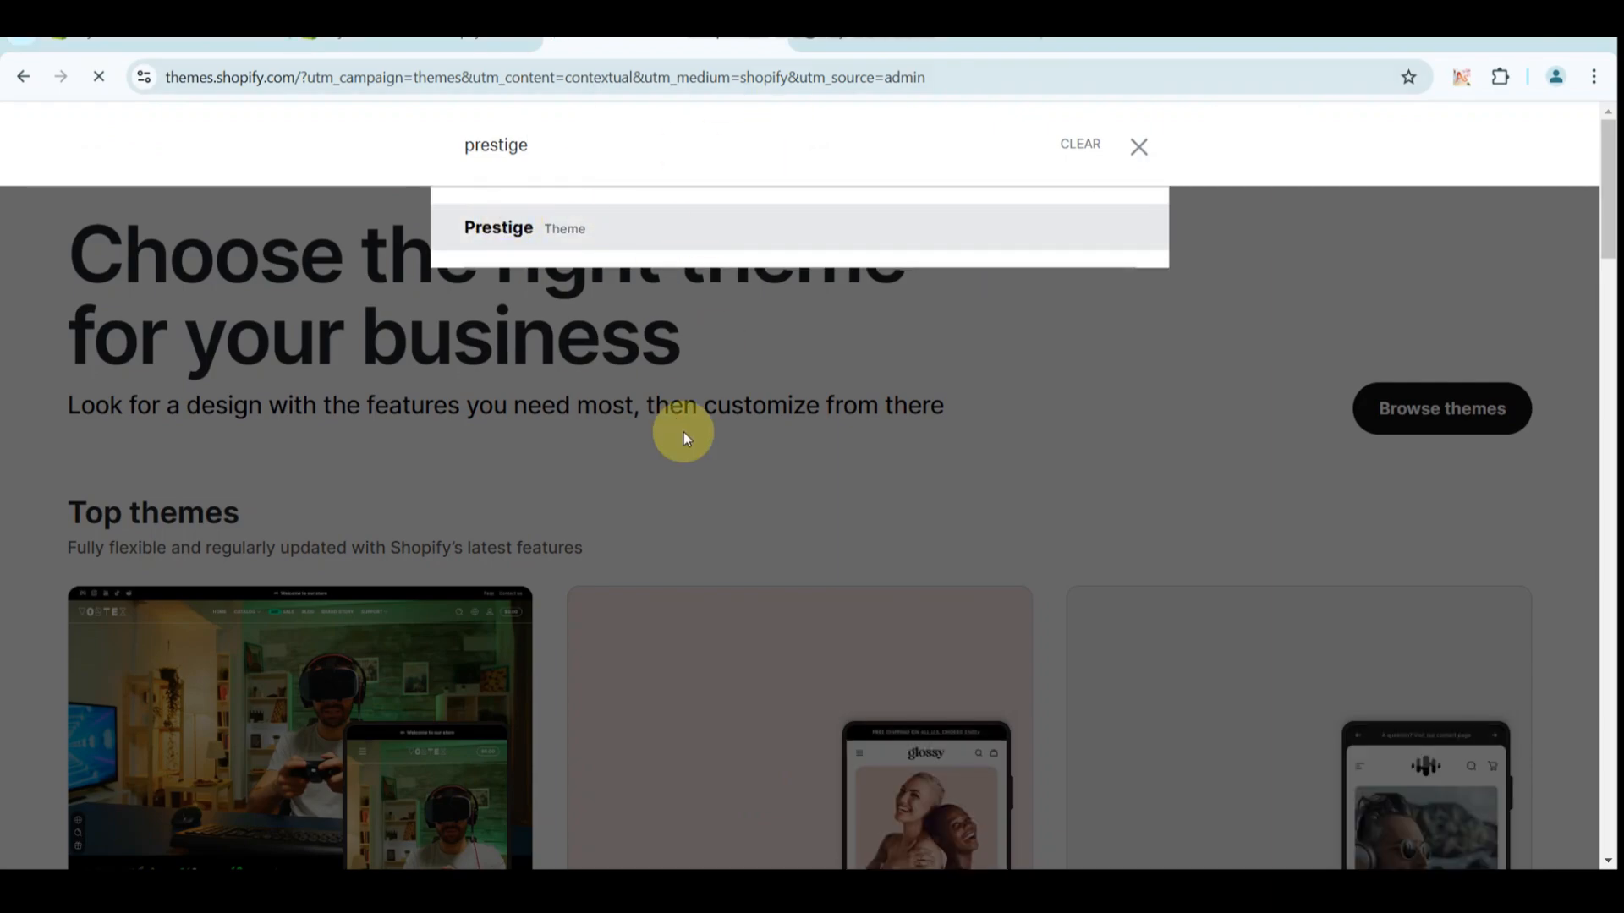
Step: Add a trial of the Prestige theme from the theme store and open the newly added copy for customization
click(596, 227)
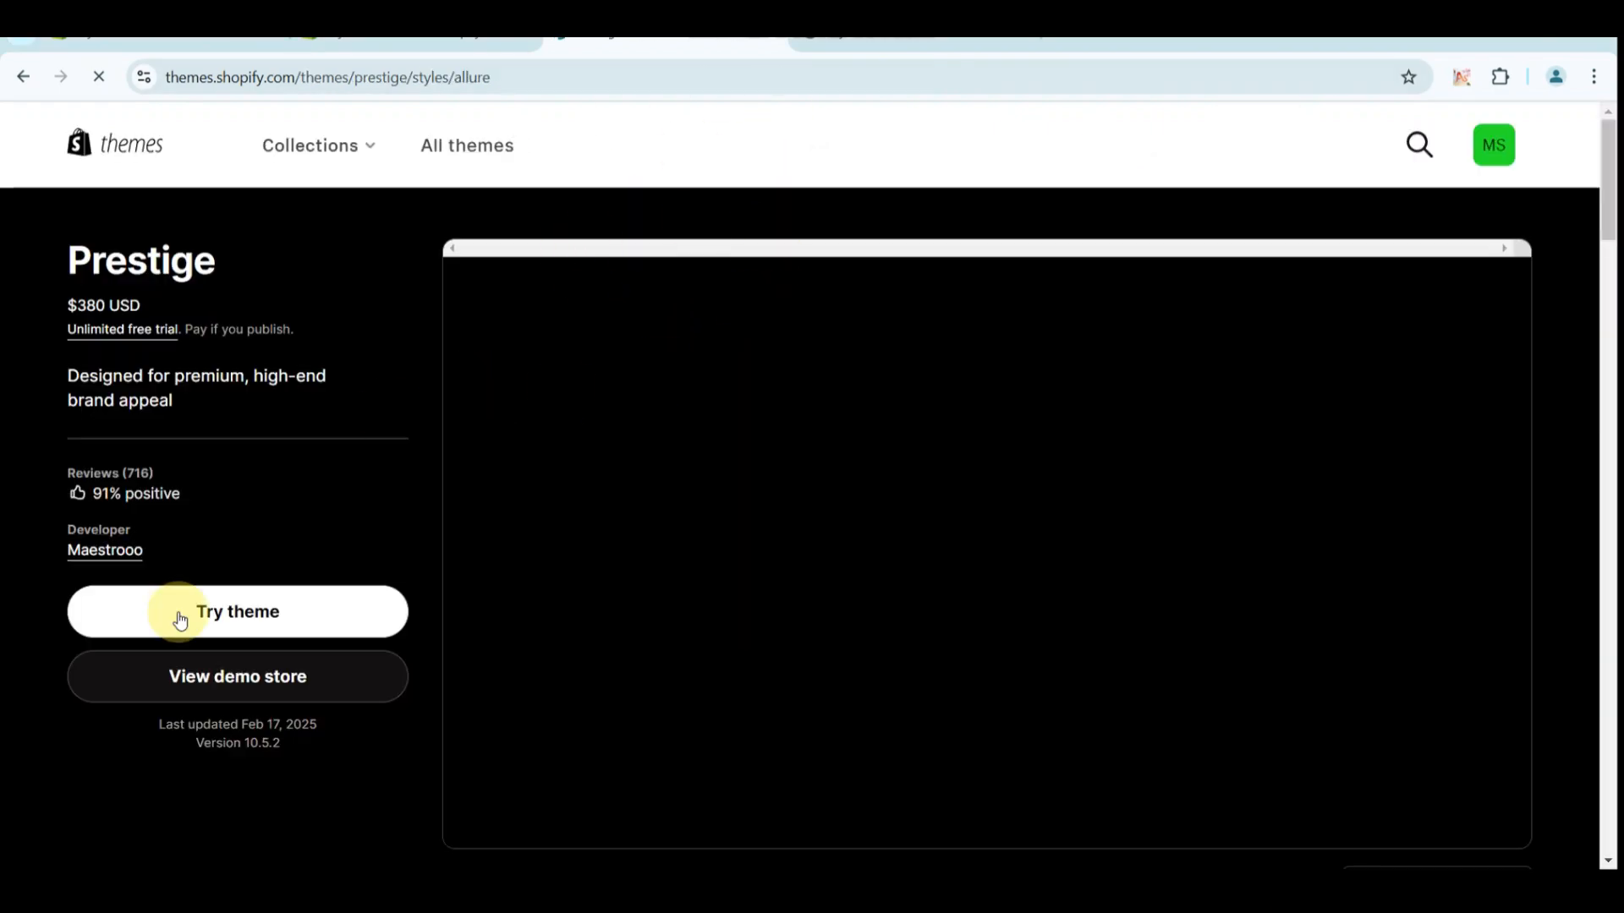
scroll(168, 602, up, 3)
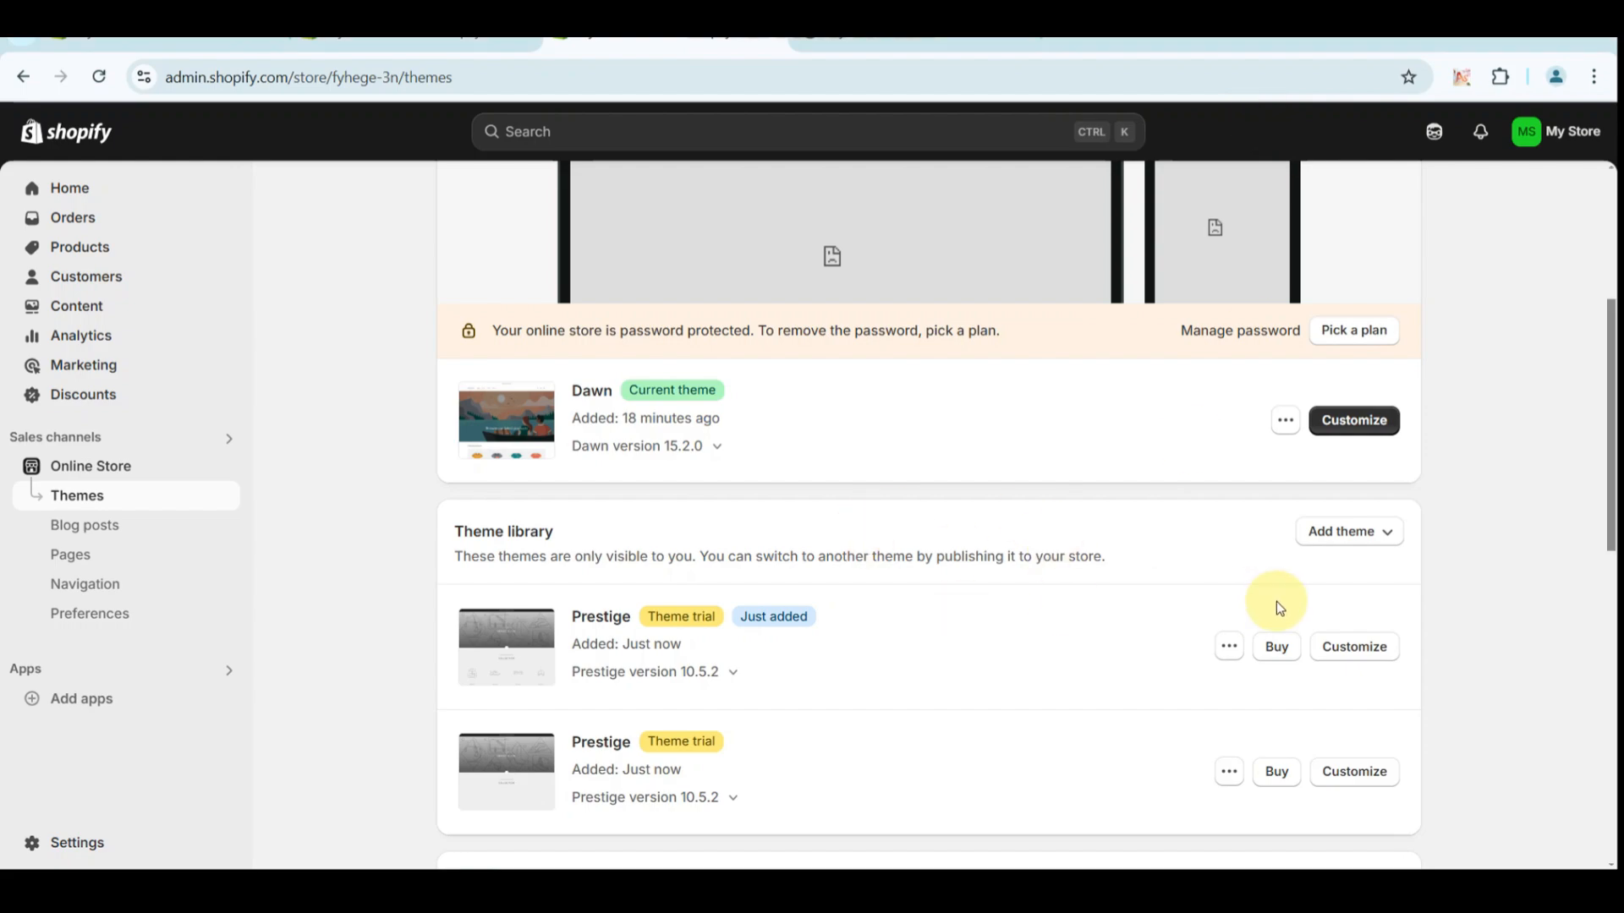
click(1330, 652)
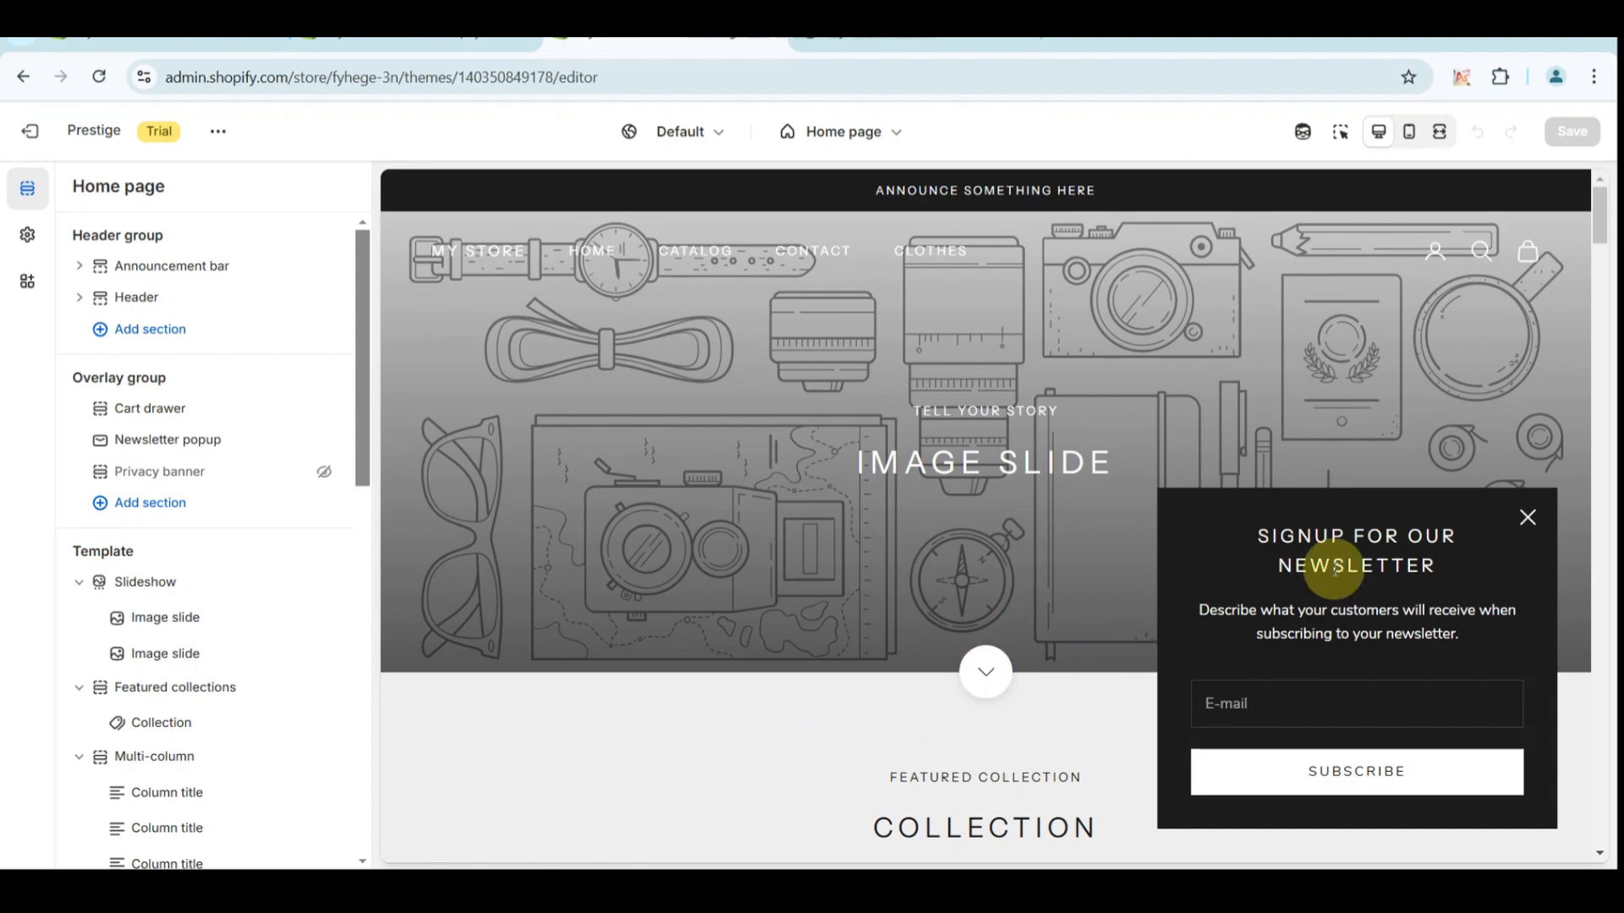
Step: Dismiss the newsletter popup in the preview and open Prestige's Header section to view the options for its assigned Main menu
click(1526, 520)
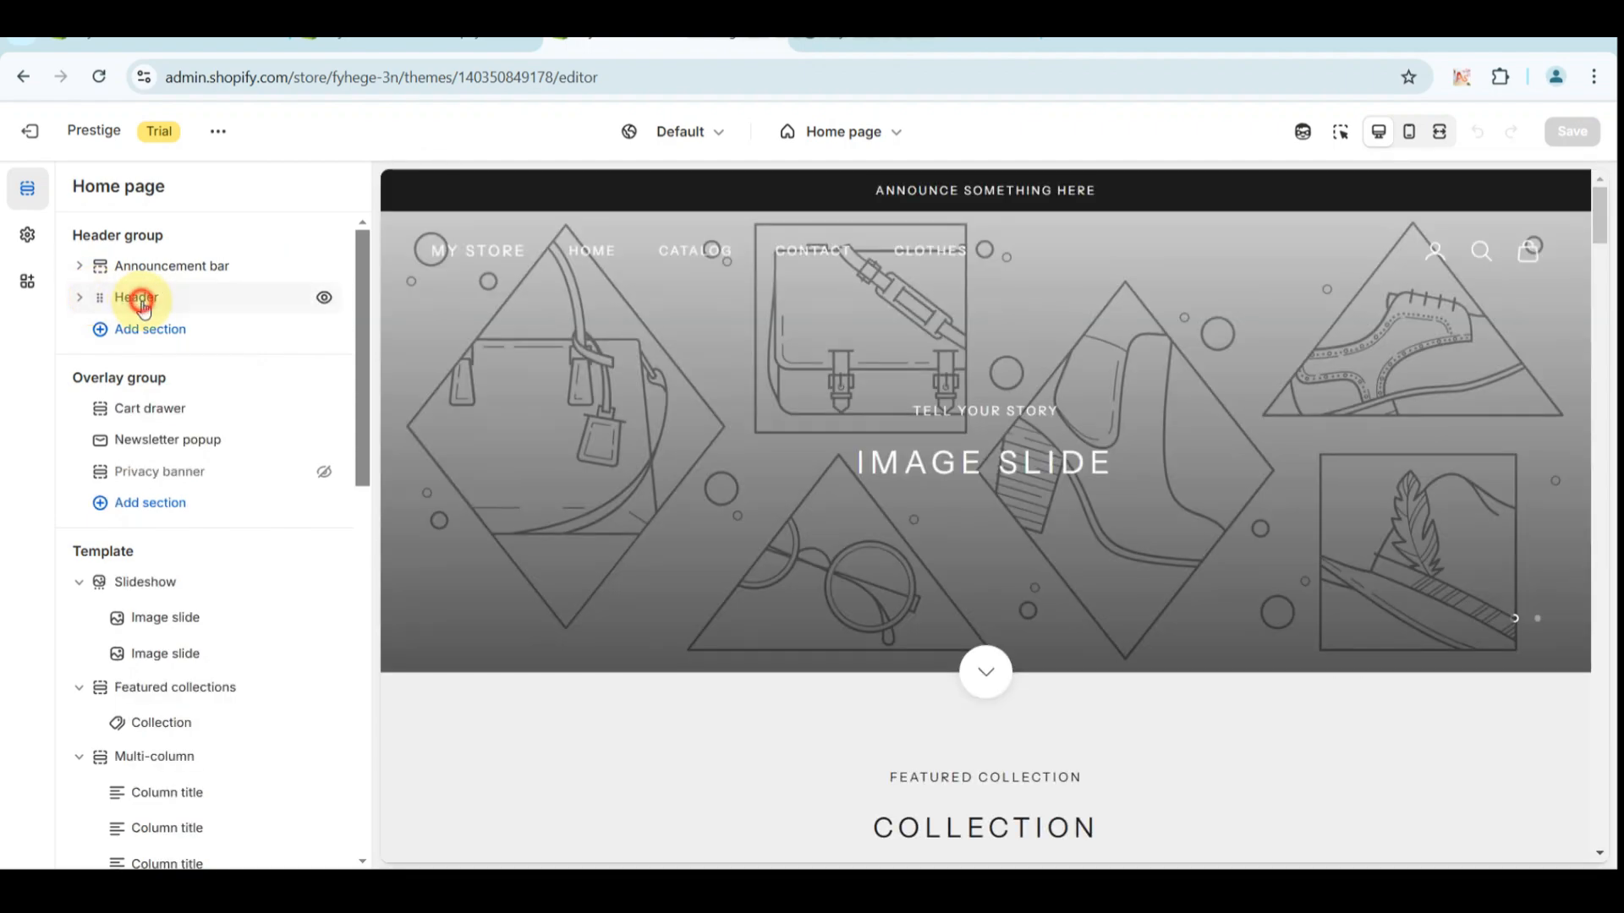
click(142, 301)
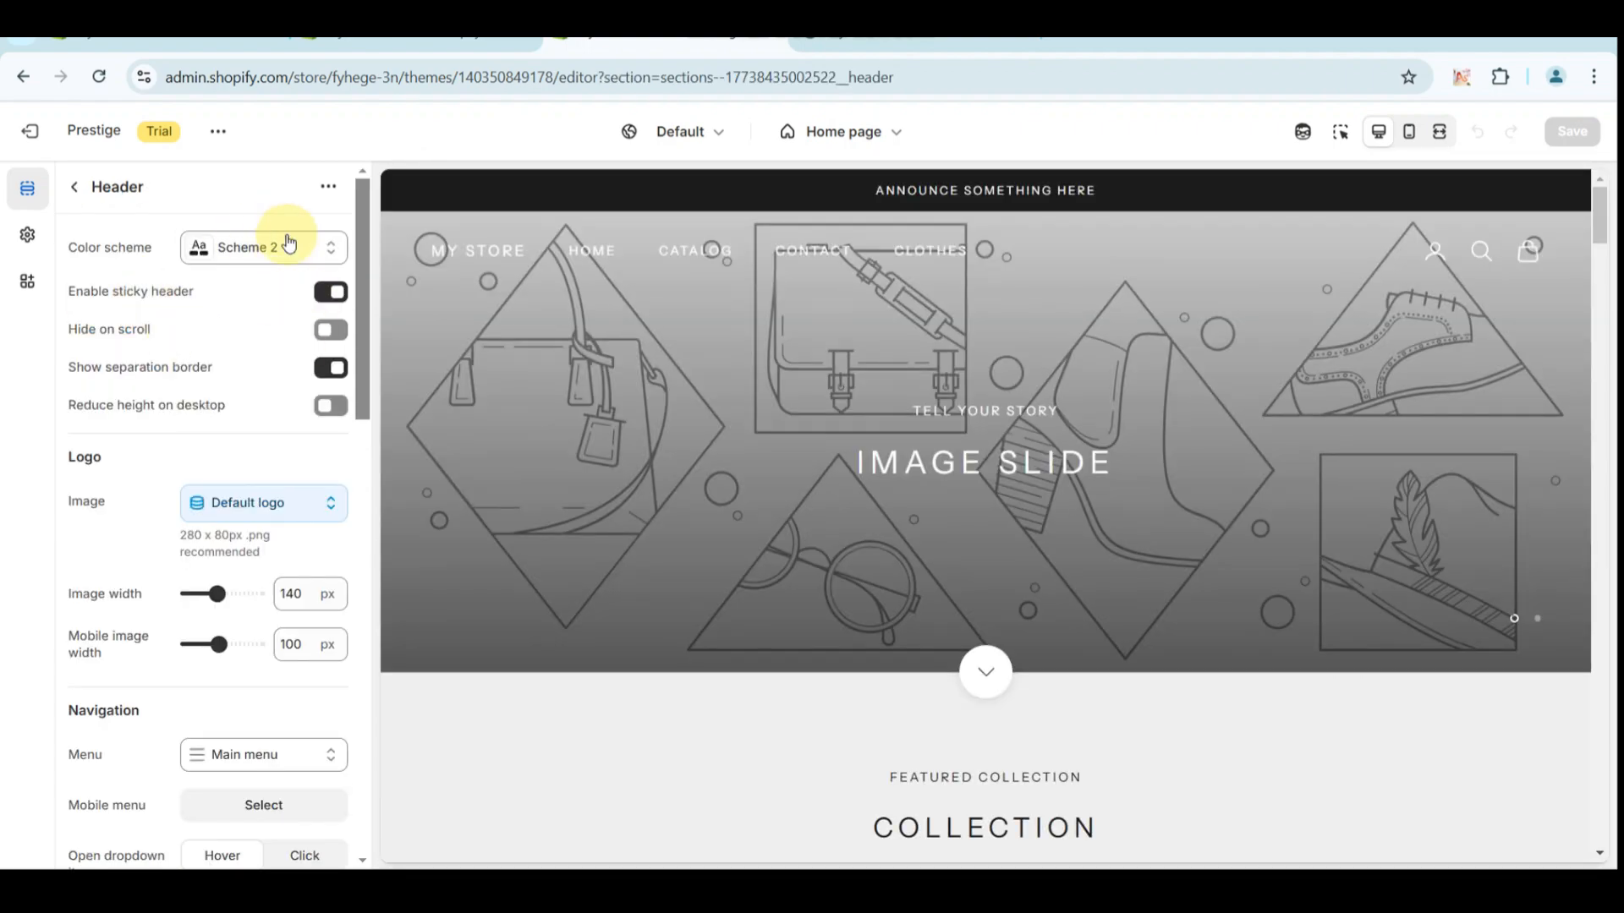
scroll(220, 533, down, 3)
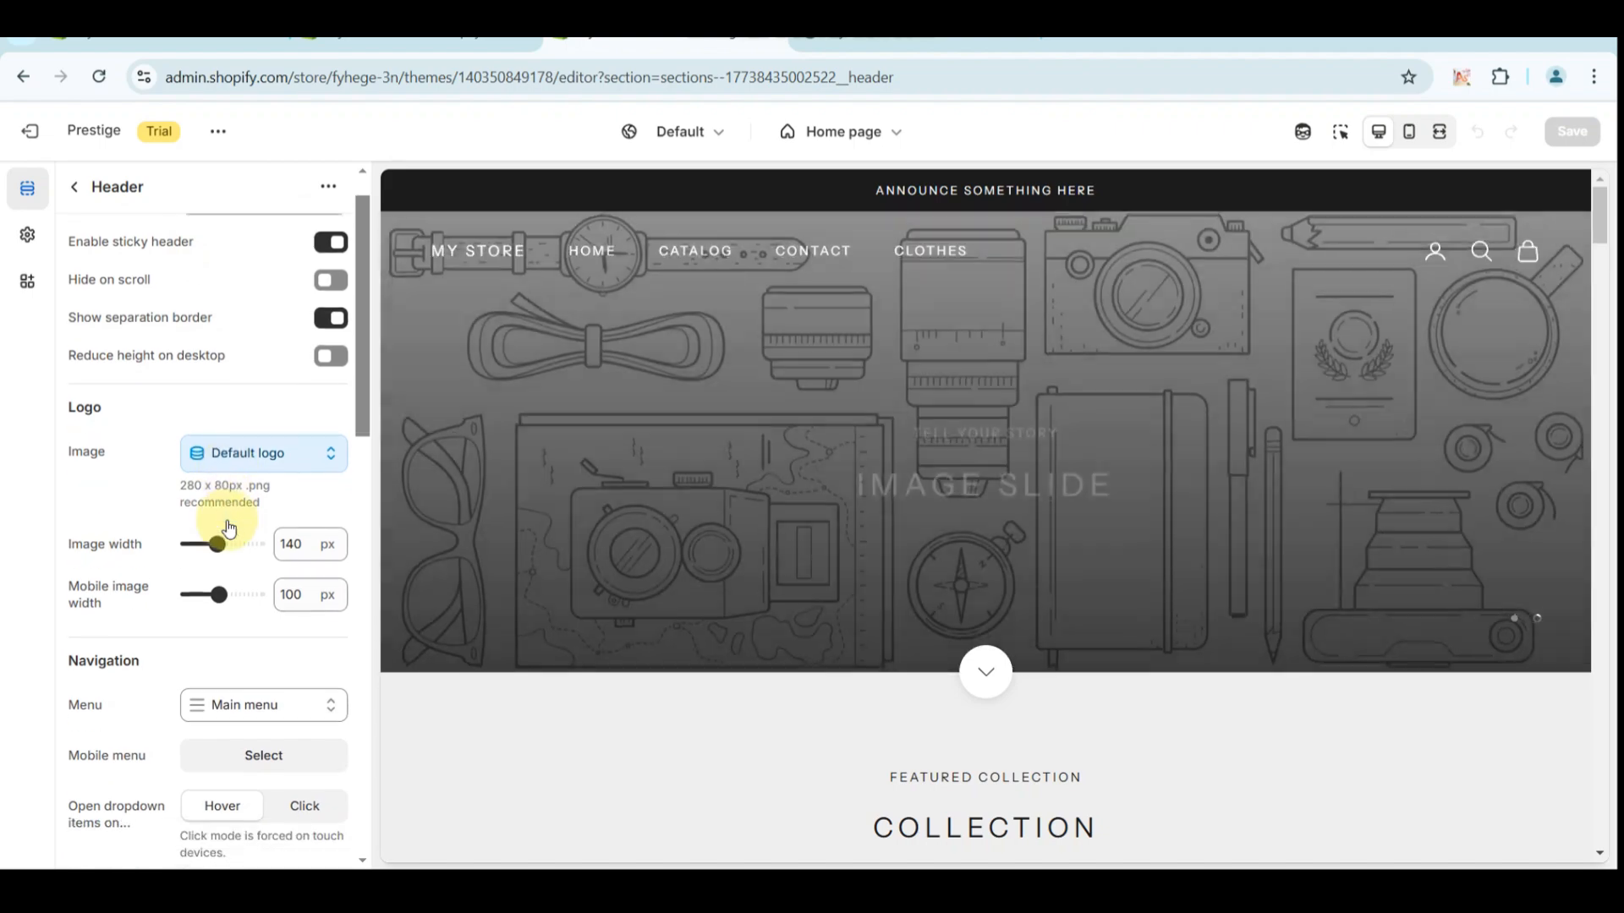
click(334, 633)
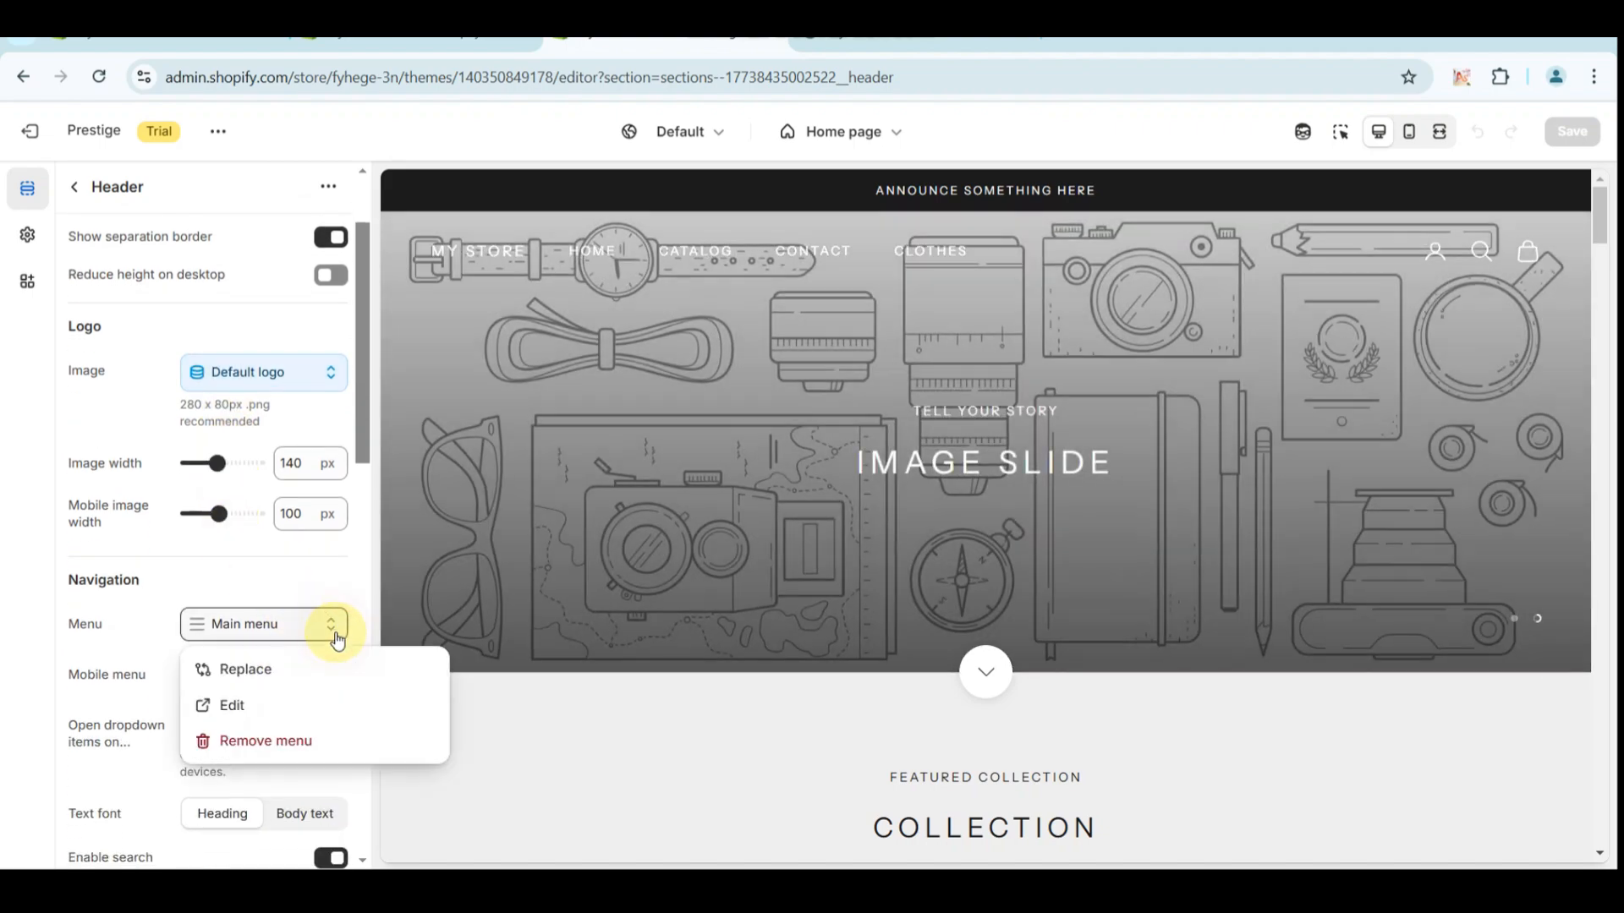
click(335, 635)
Step: Review the Header settings from navigation through transparent header, and view the available header color schemes
scroll(337, 640, down, 5)
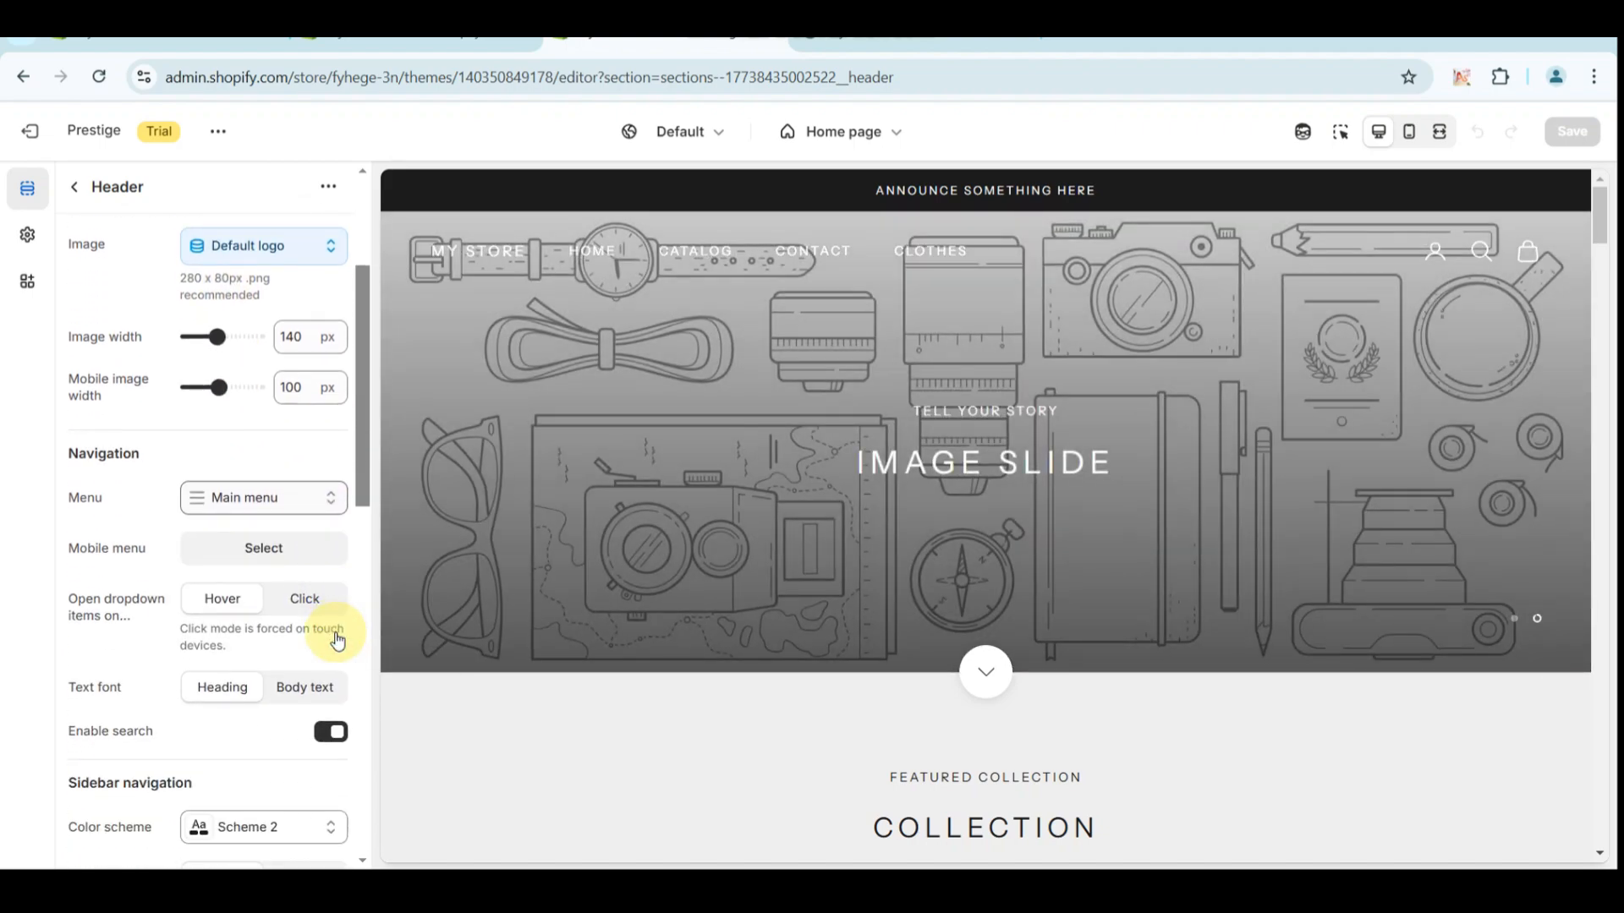
scroll(80, 623, down, 1)
scroll(264, 572, down, 4)
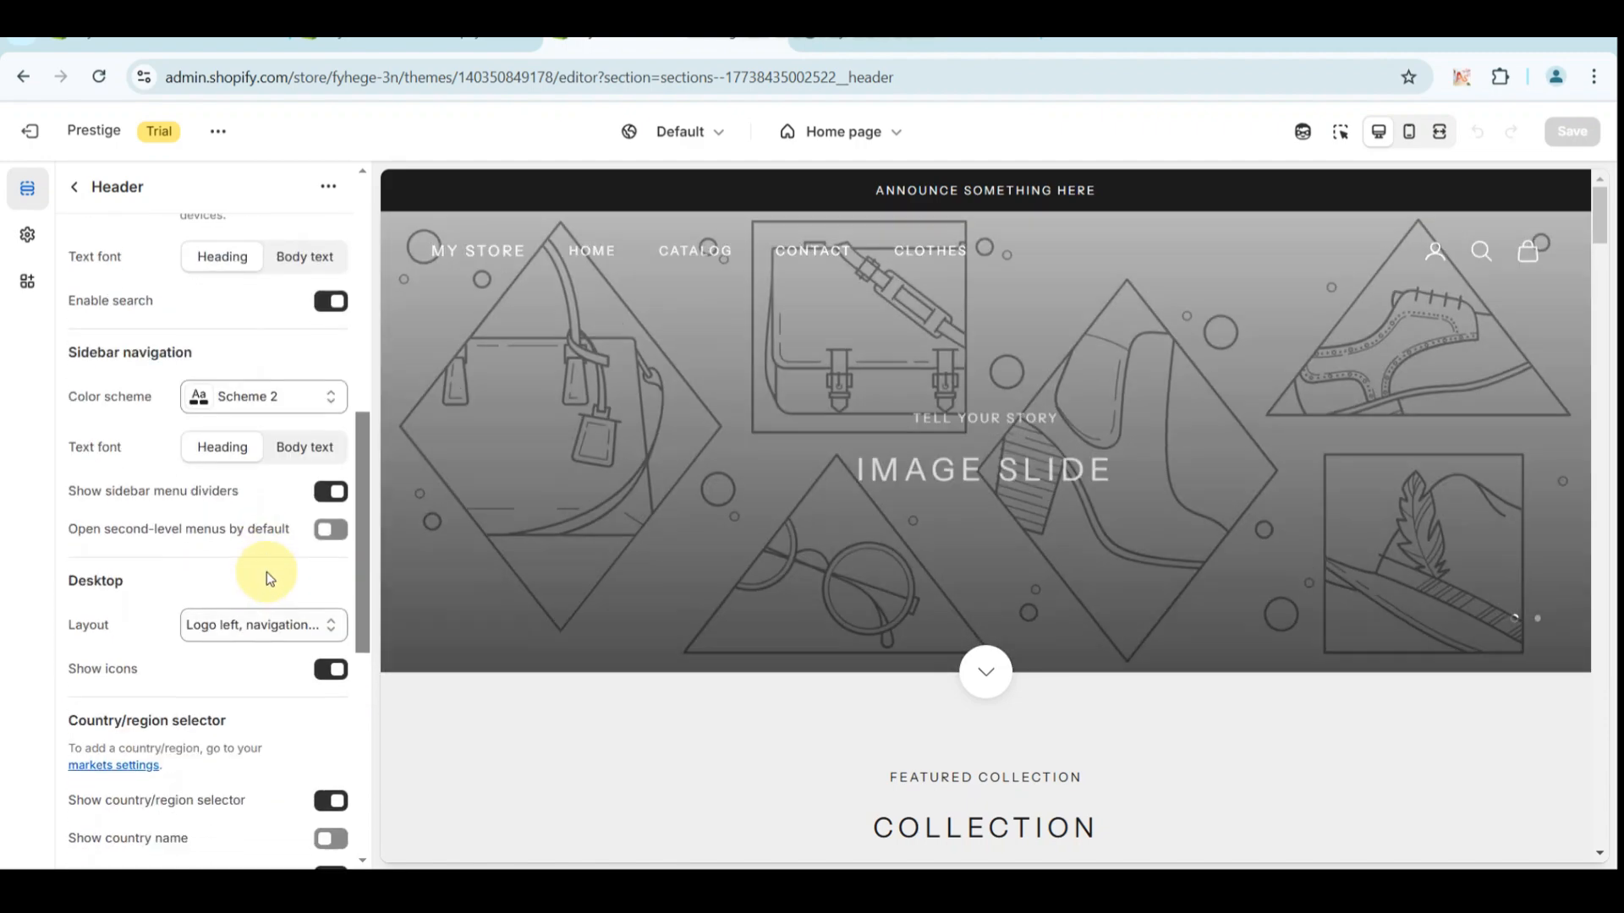
scroll(222, 526, down, 5)
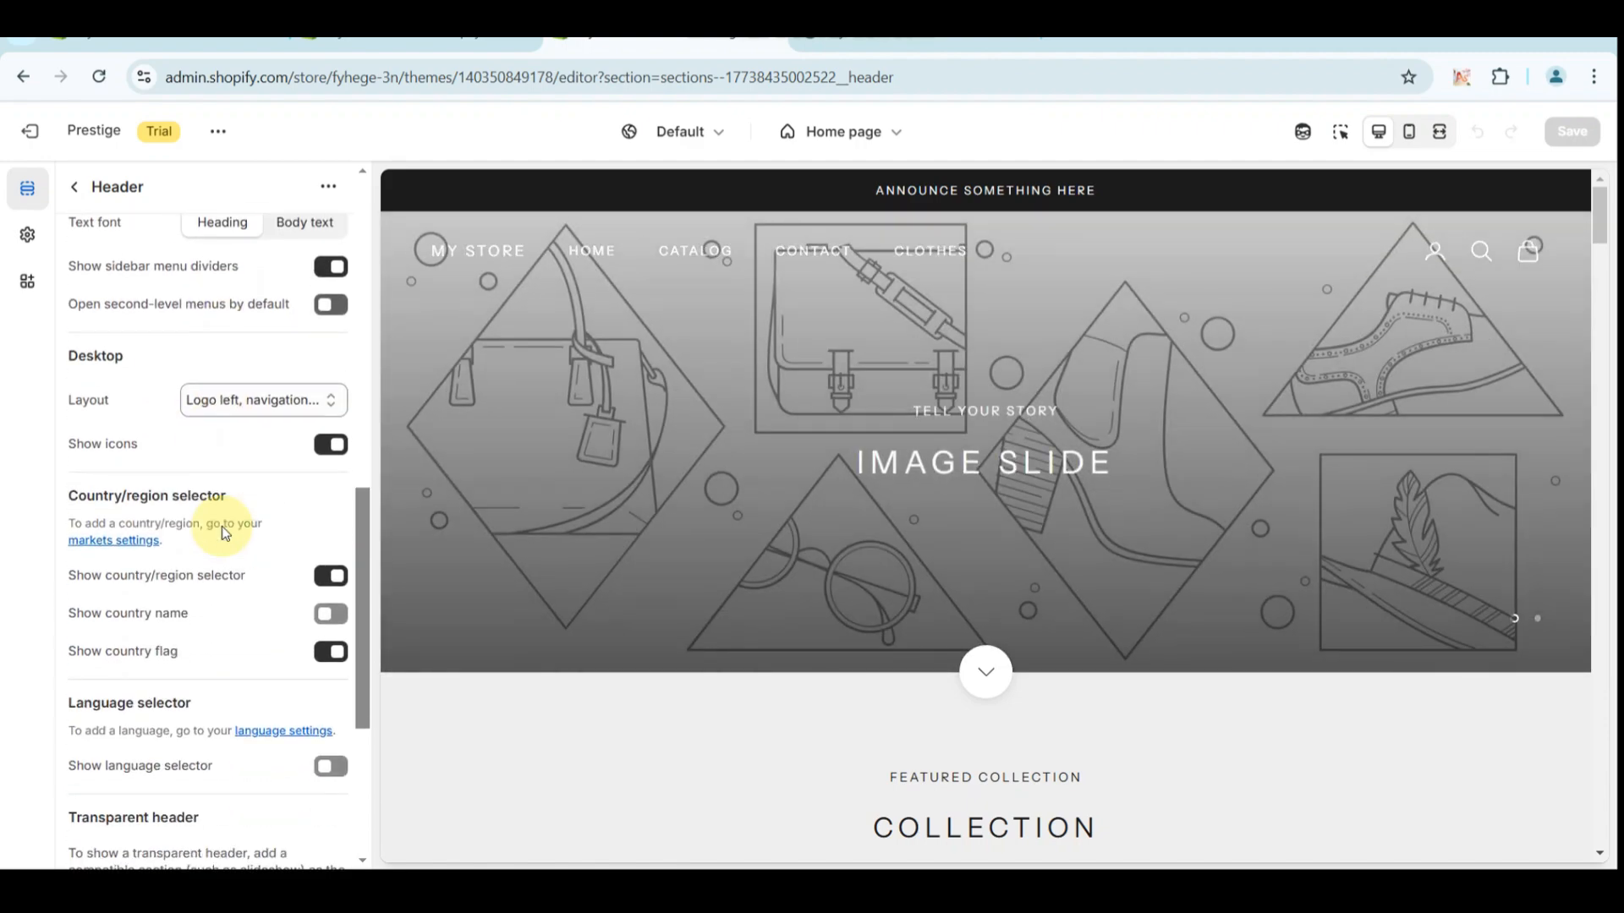
scroll(222, 526, down, 5)
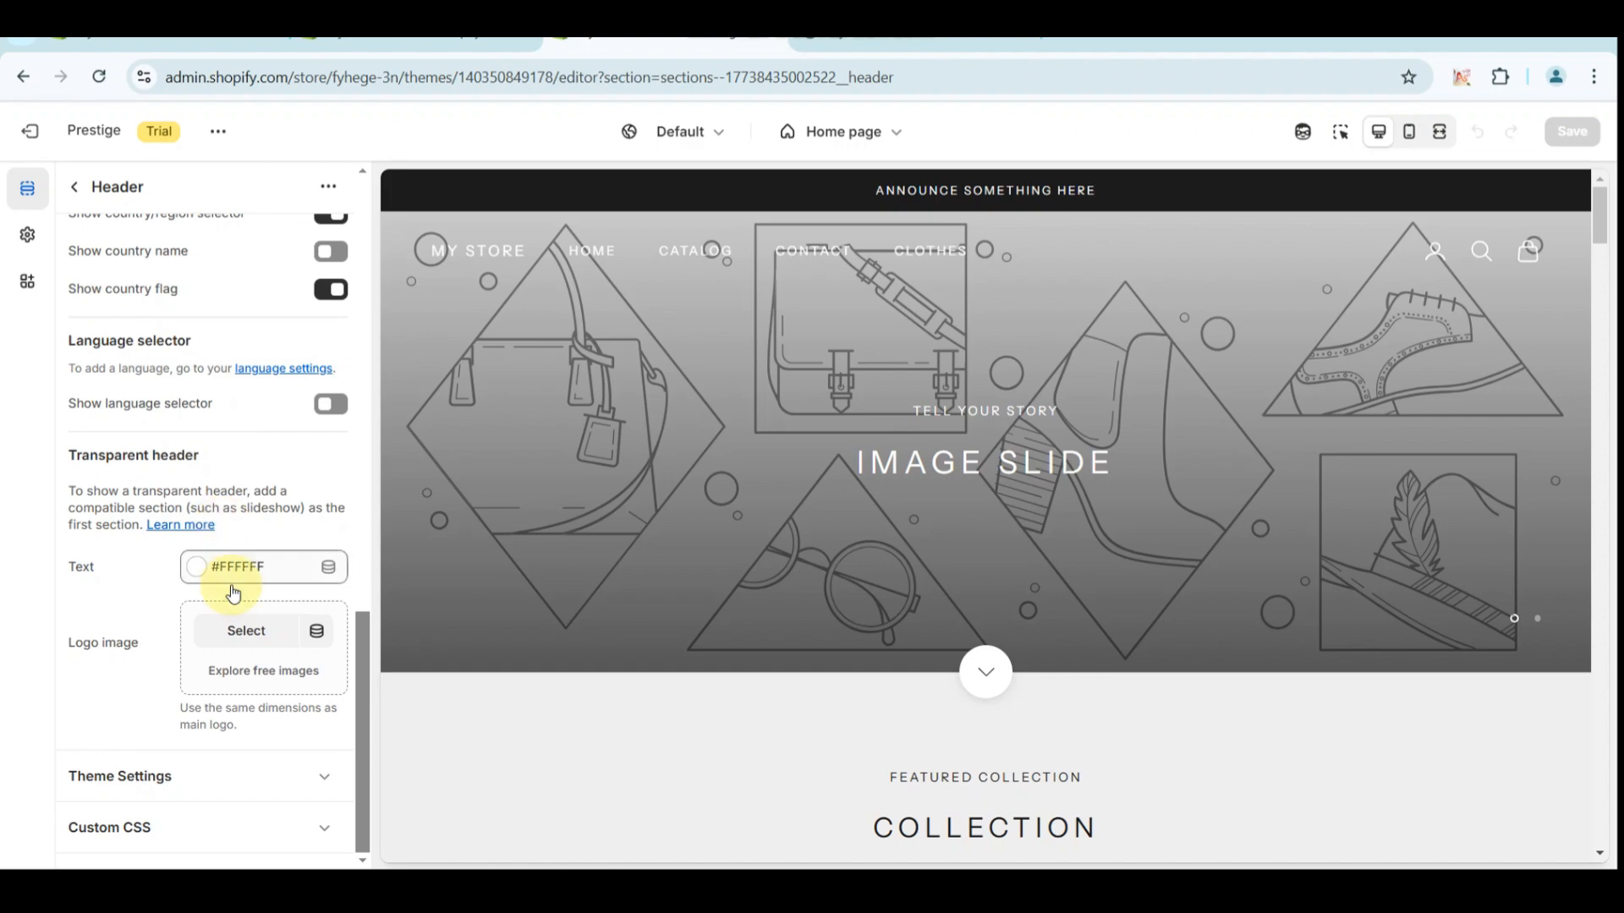
scroll(262, 414, up, 15)
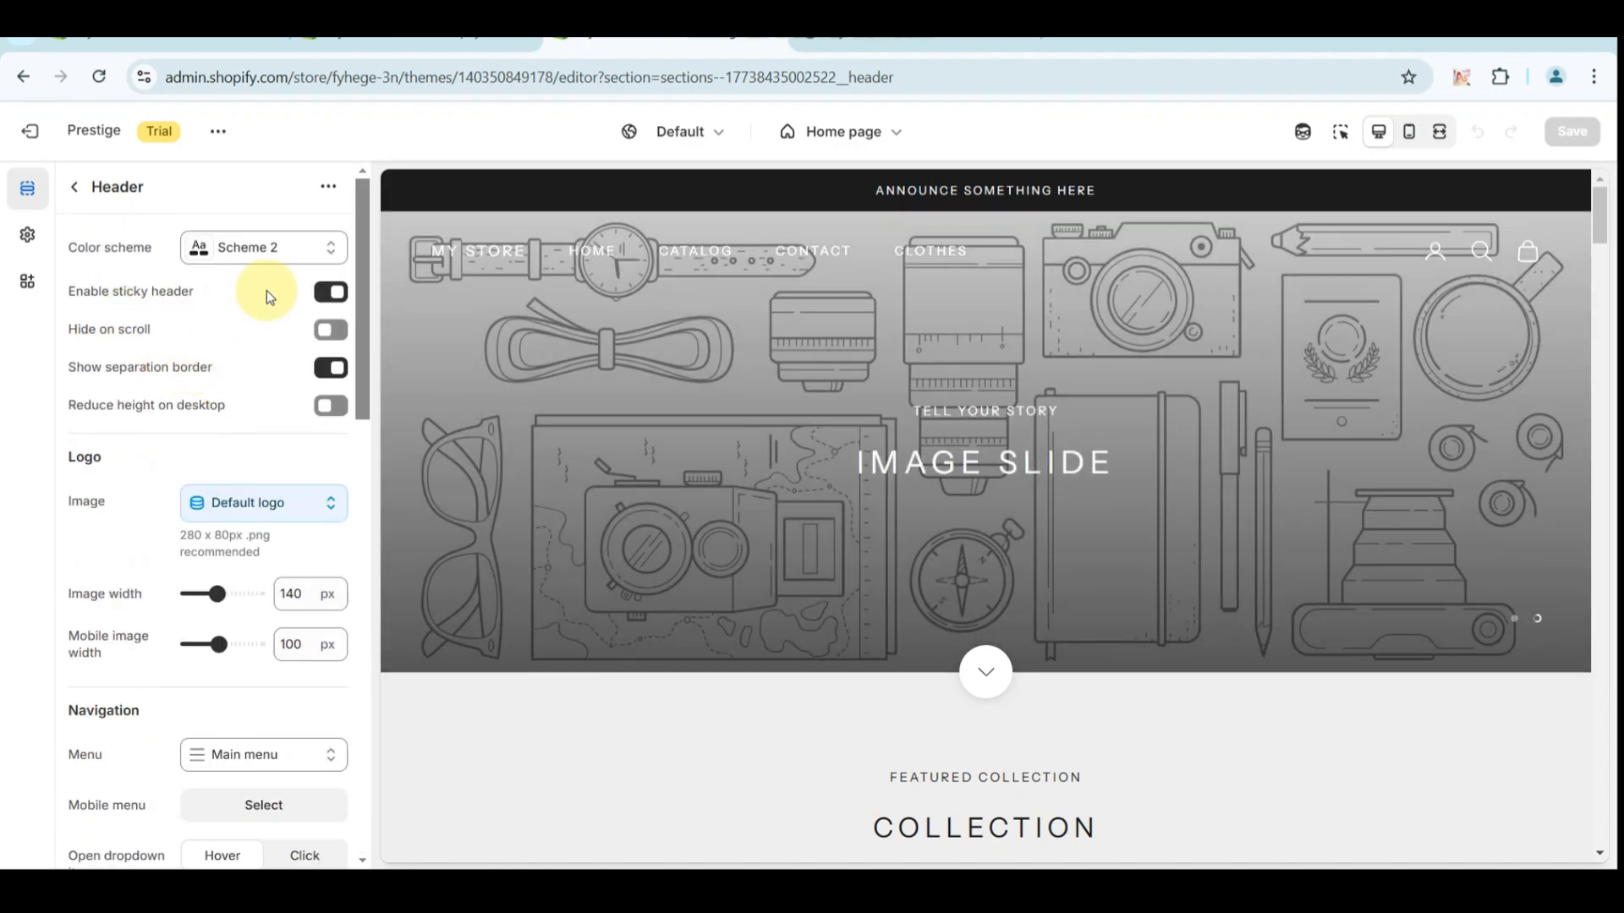
click(330, 251)
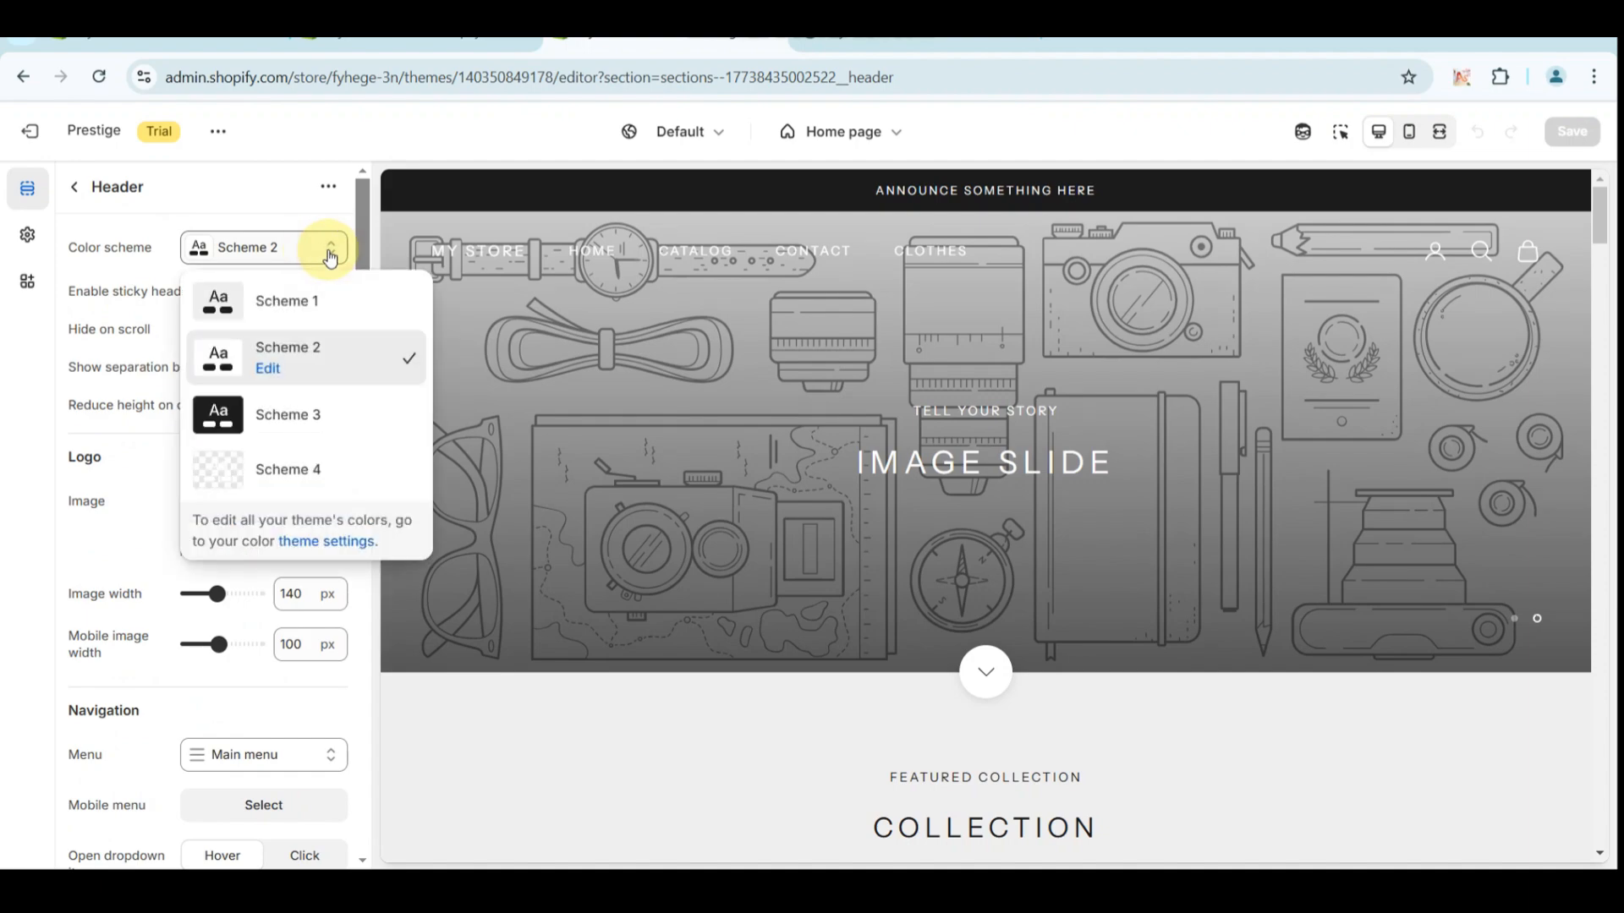
click(330, 254)
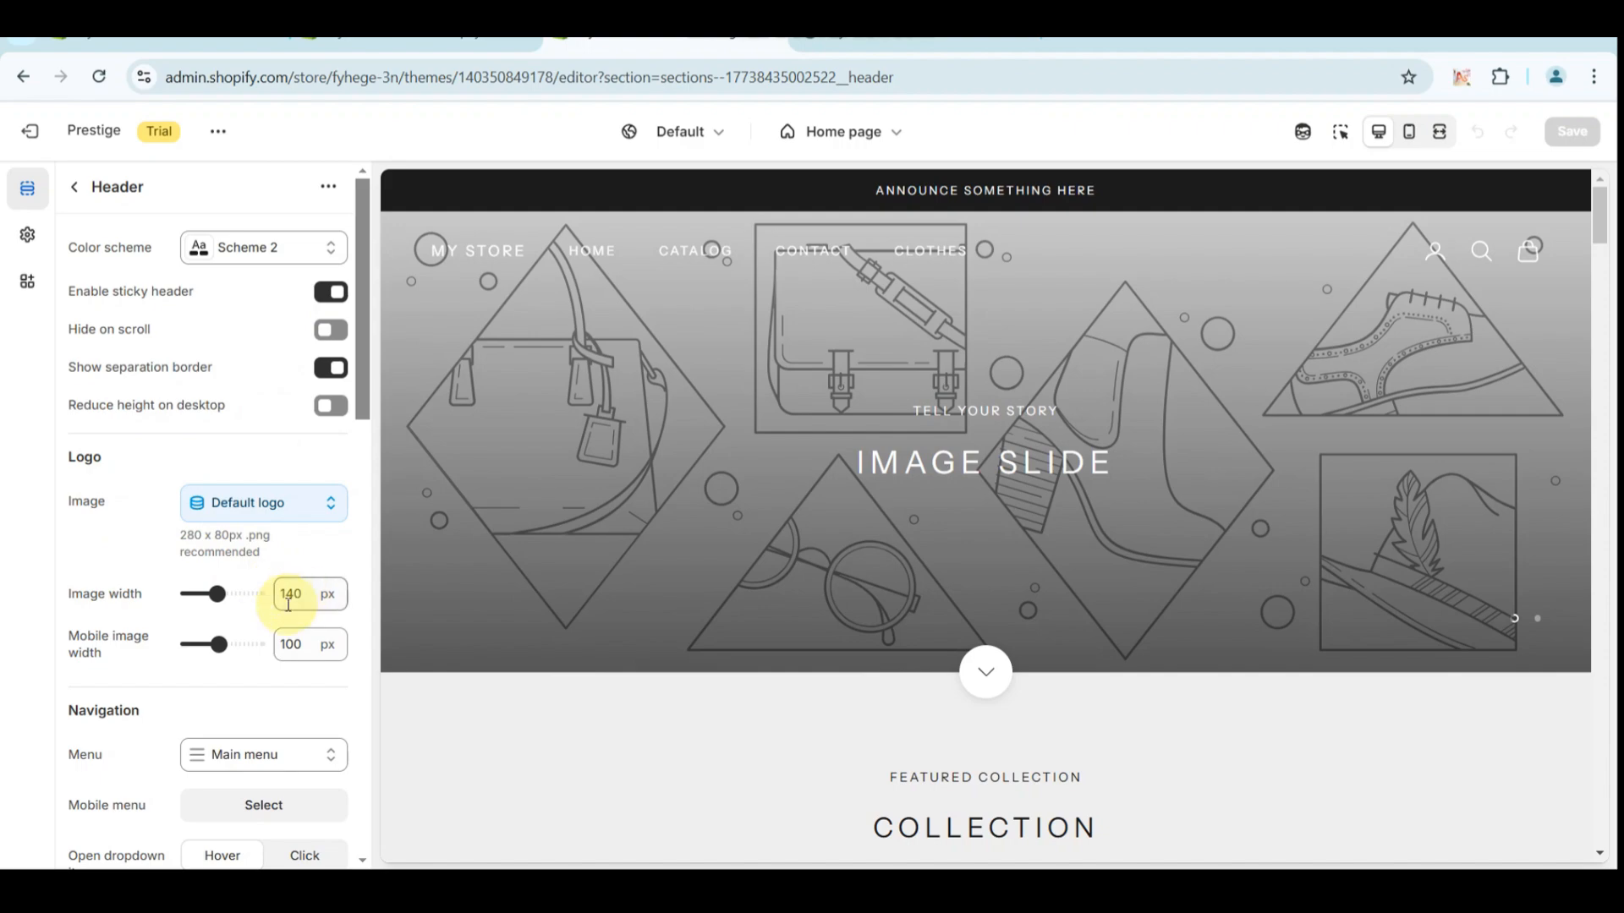
Step: View the Mobile menu choices and the blank menu creation page, and return to the Header settings without selecting a menu
scroll(253, 651, down, 2)
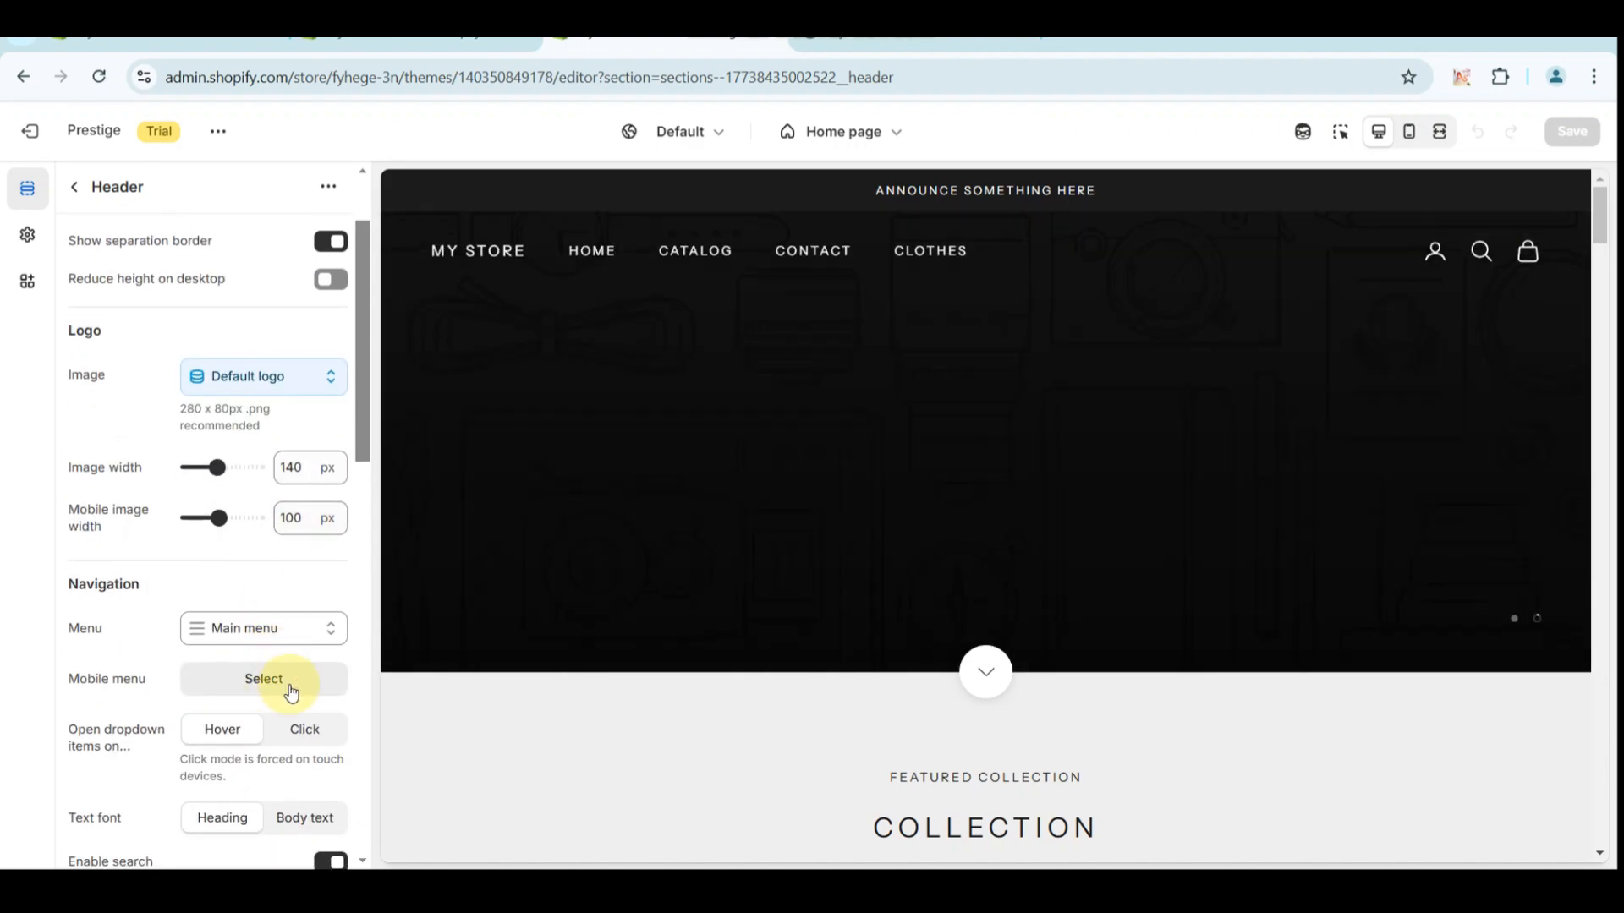
click(290, 690)
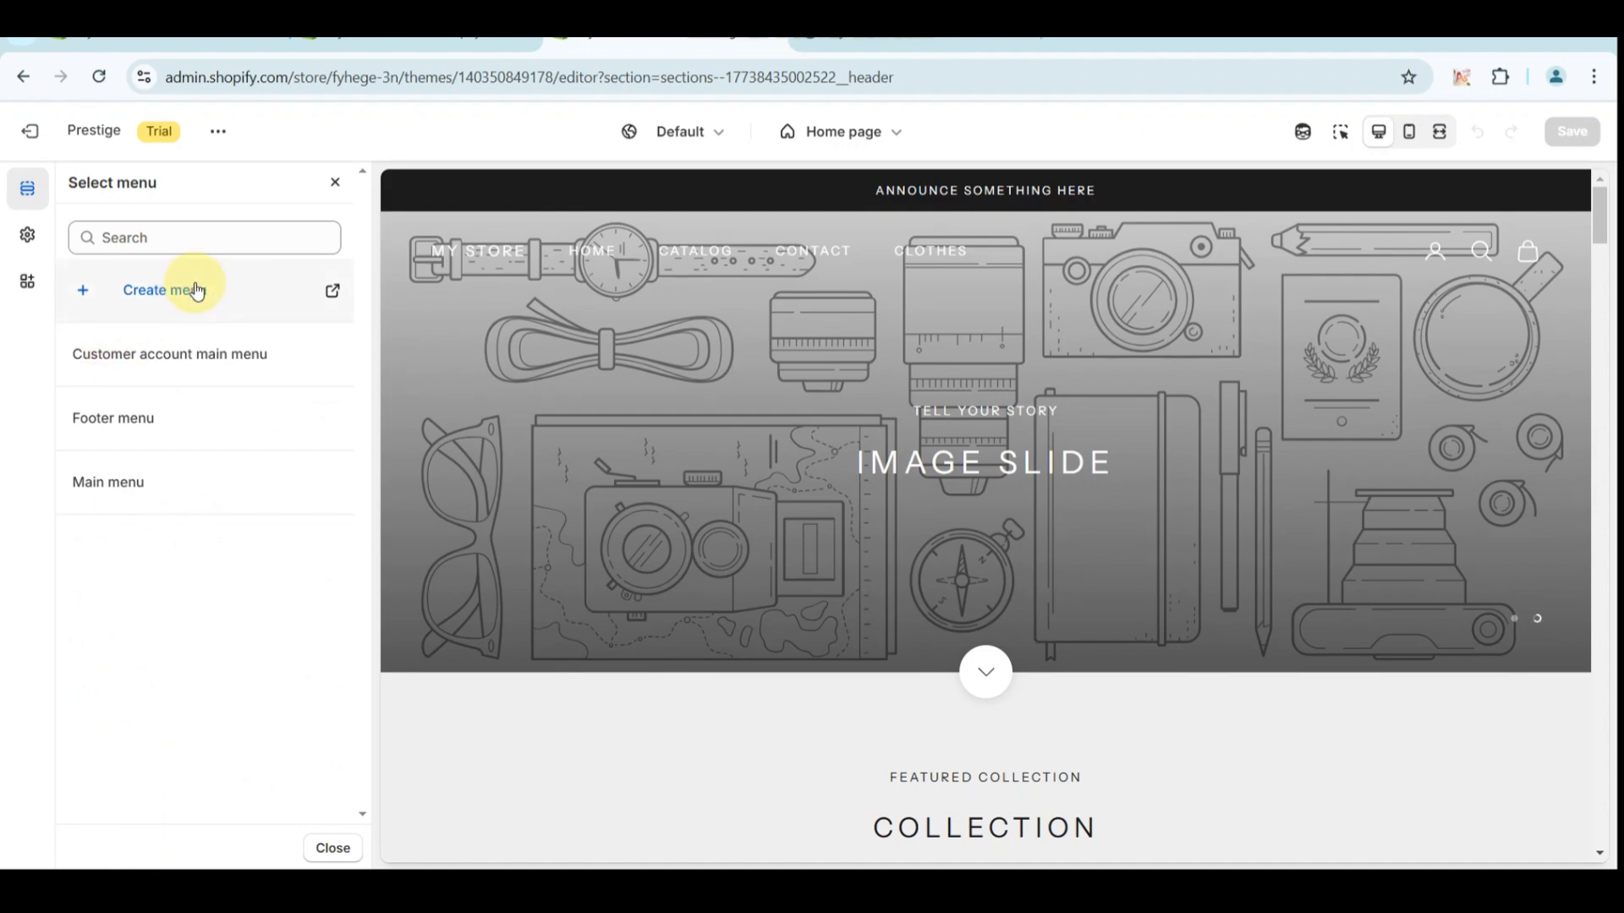
click(197, 290)
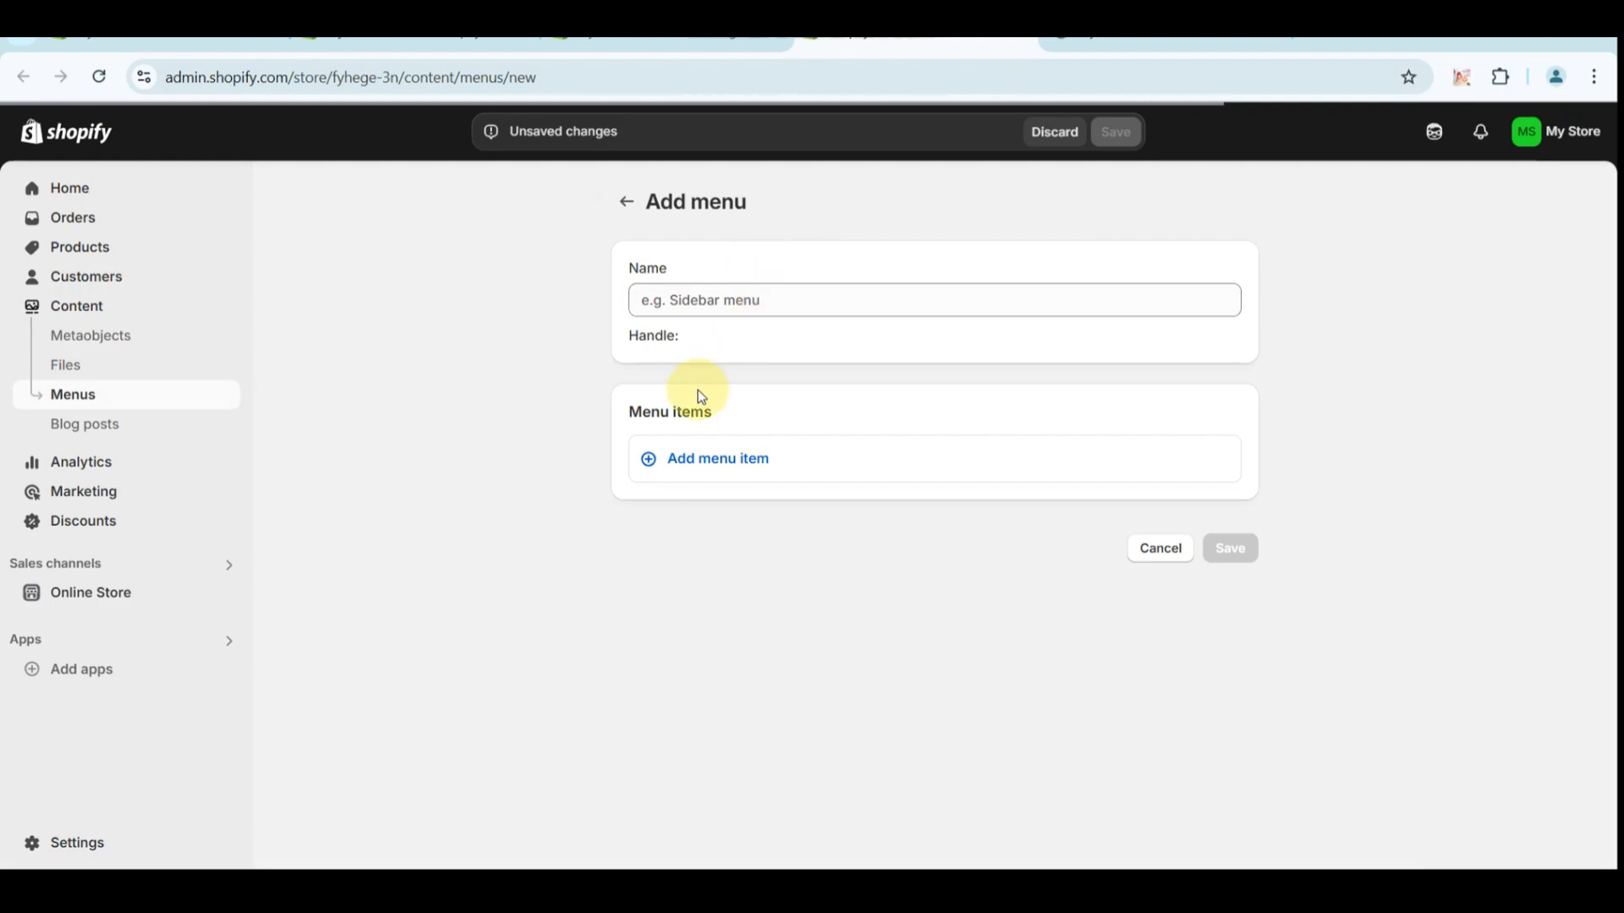
click(668, 42)
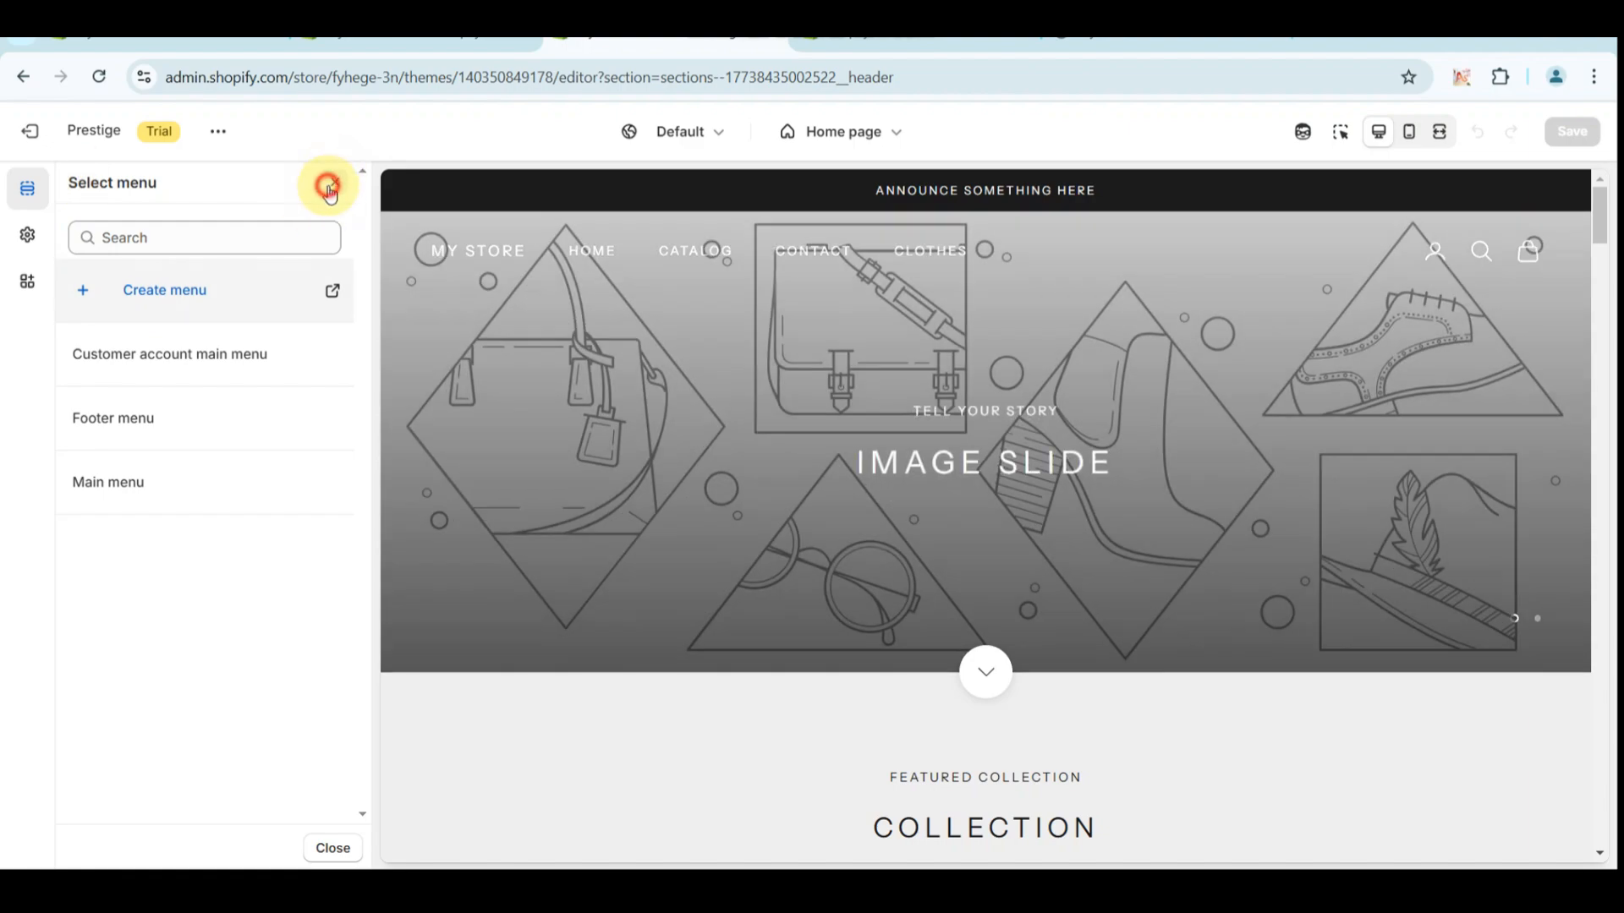
click(329, 187)
Step: Examine the dropdown and sidebar navigation settings, and show the options for the header's assigned Main menu
scroll(174, 570, down, 2)
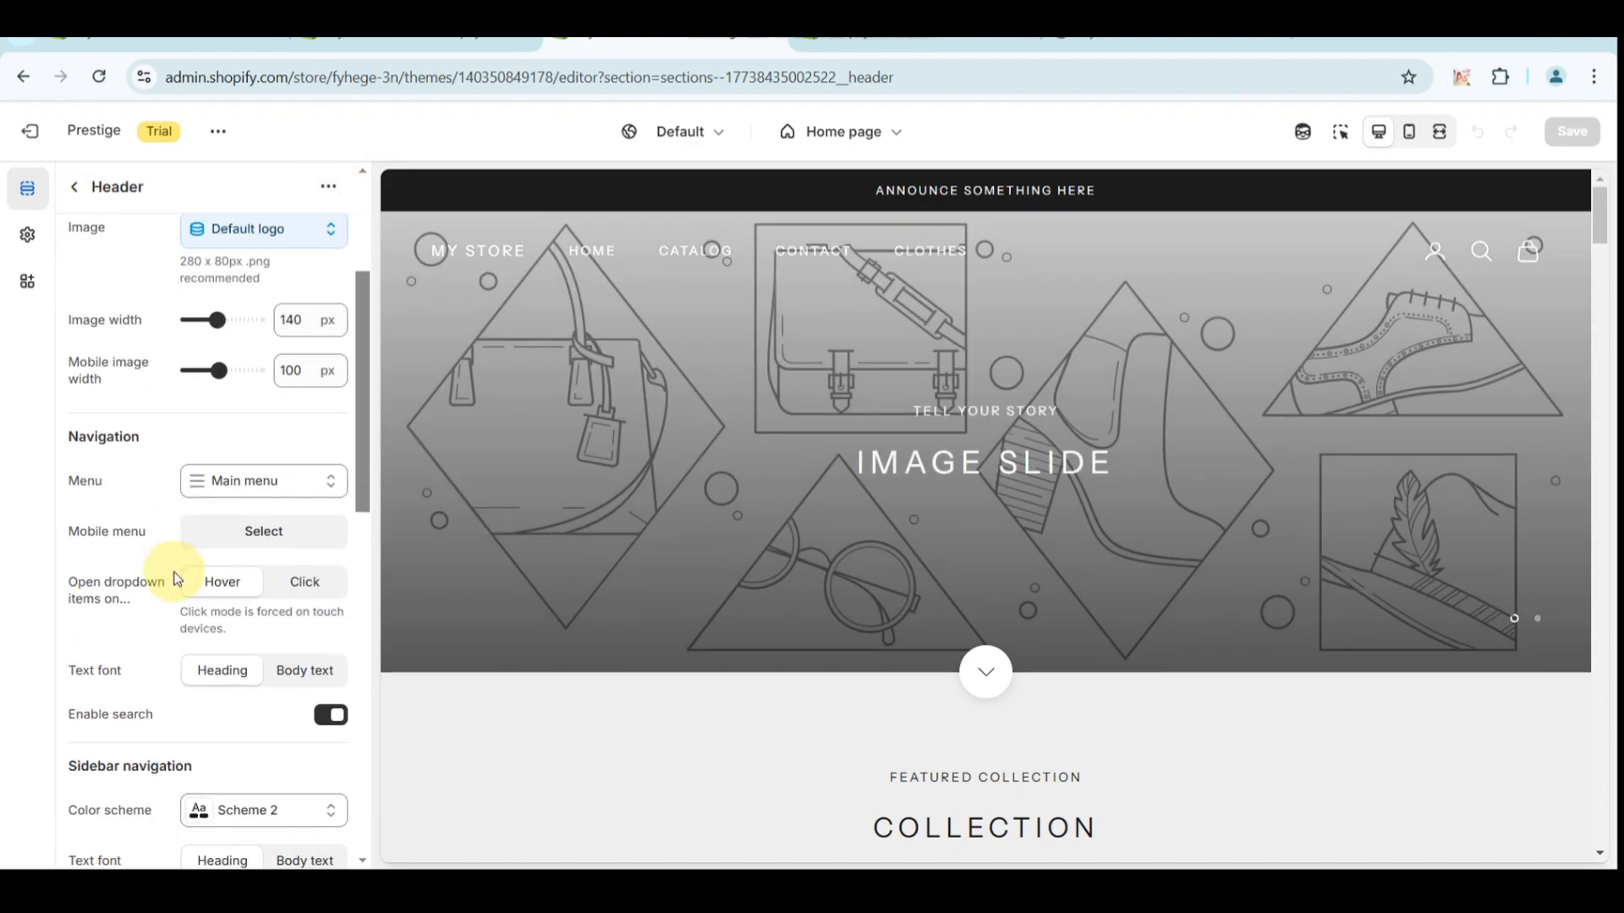
scroll(176, 579, down, 5)
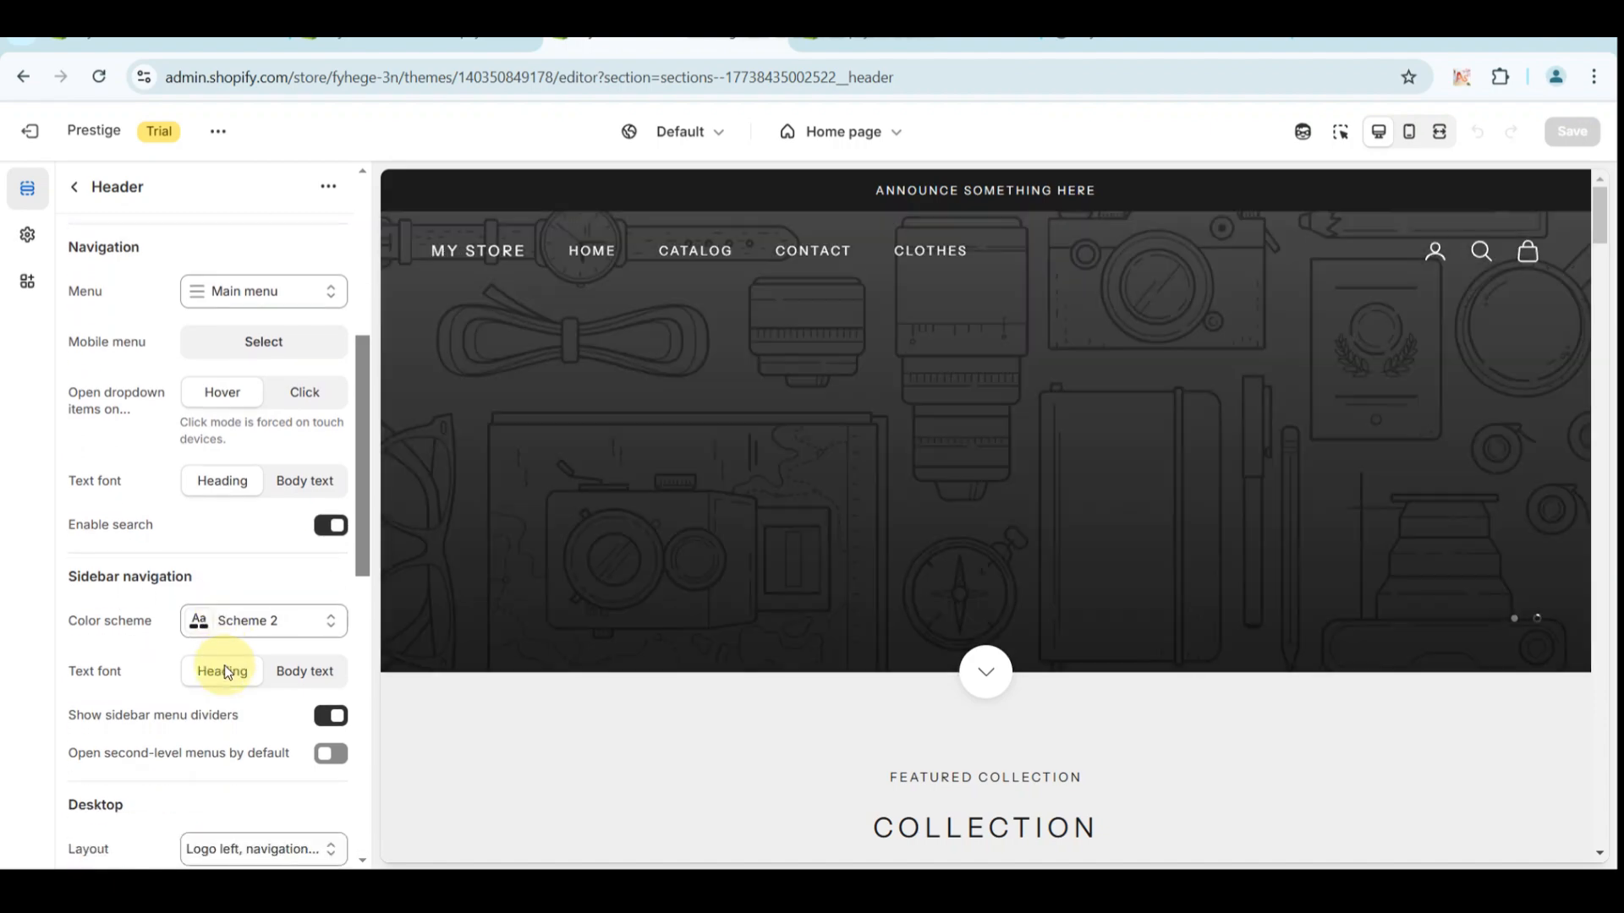
scroll(225, 668, down, 2)
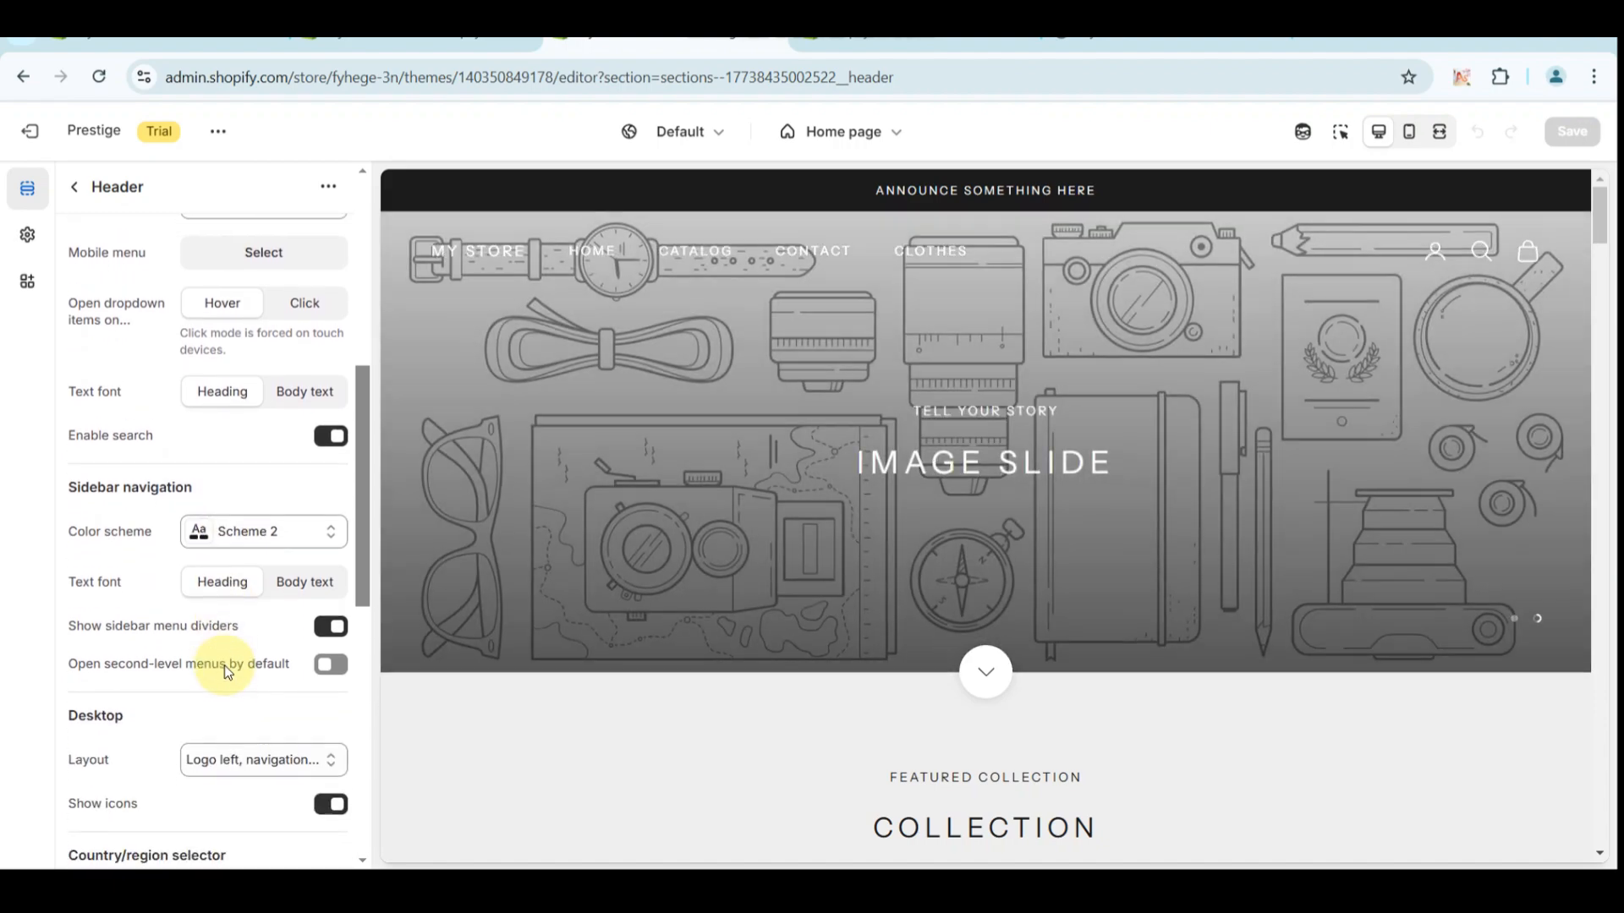
scroll(225, 669, up, 8)
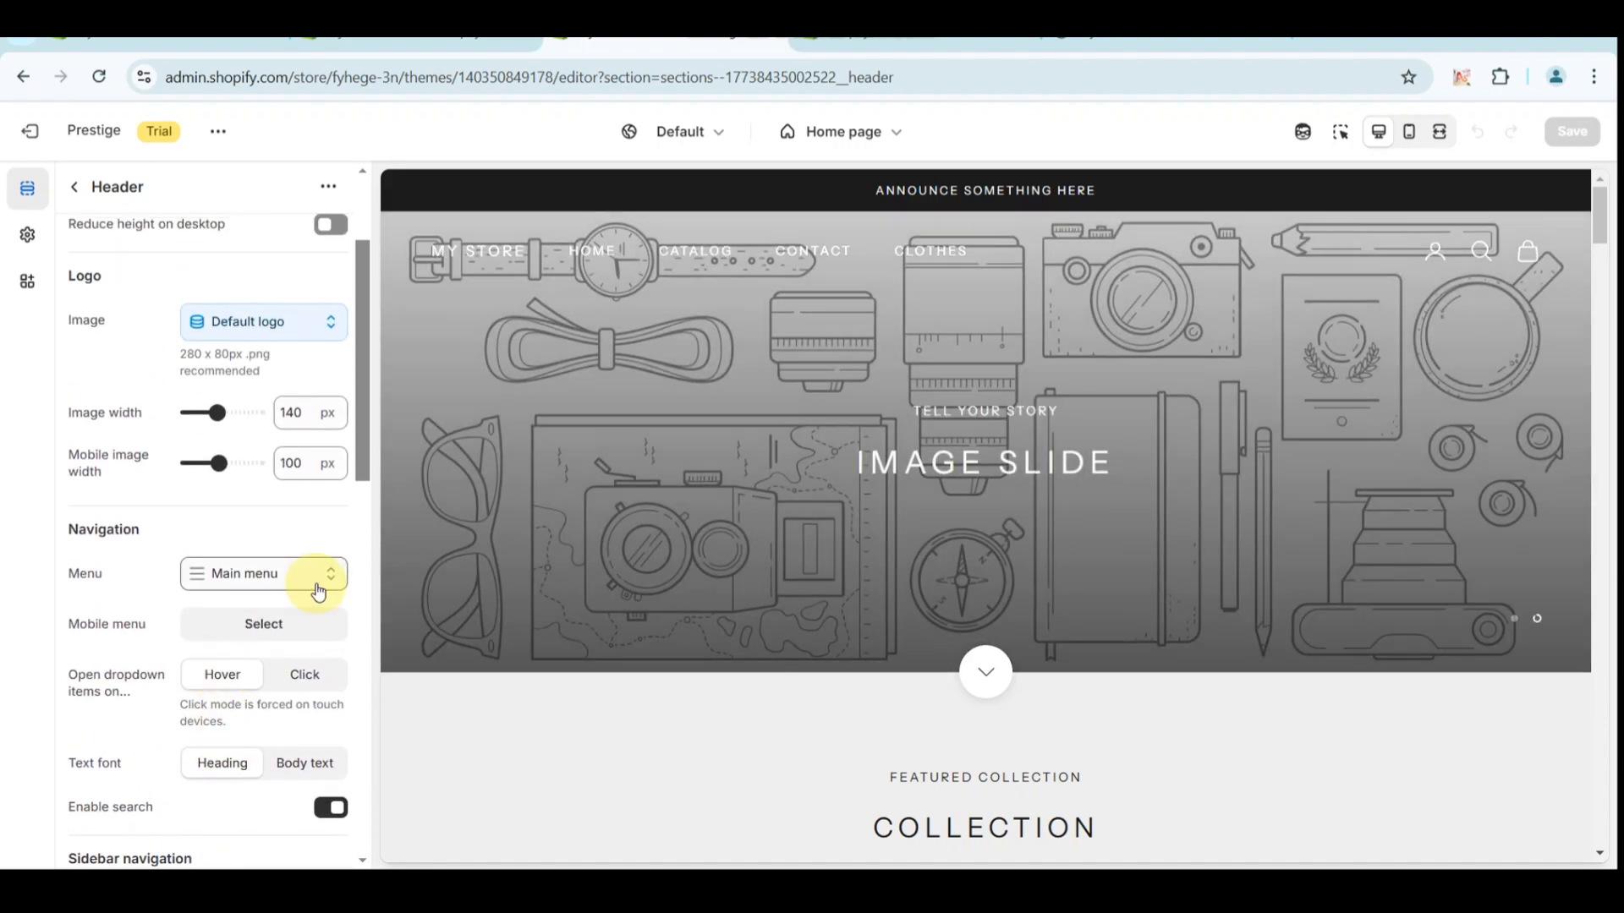
click(327, 585)
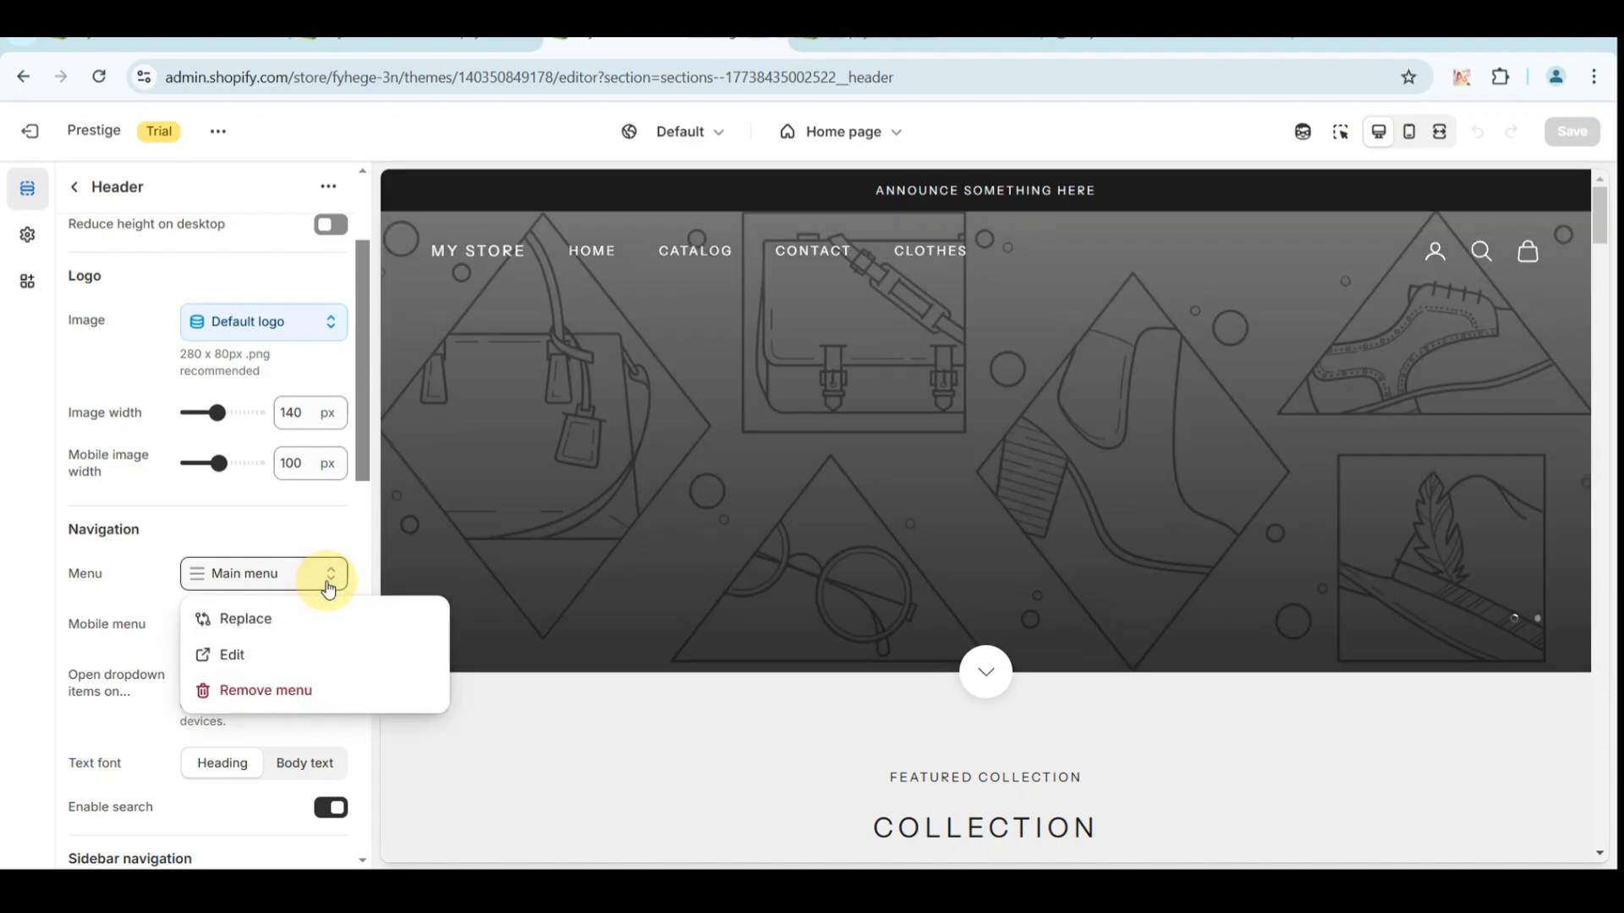
Step: Open the header's assigned Main menu for editing, review the Header settings, and show the Clothes dropdown in the collection page preview
click(246, 654)
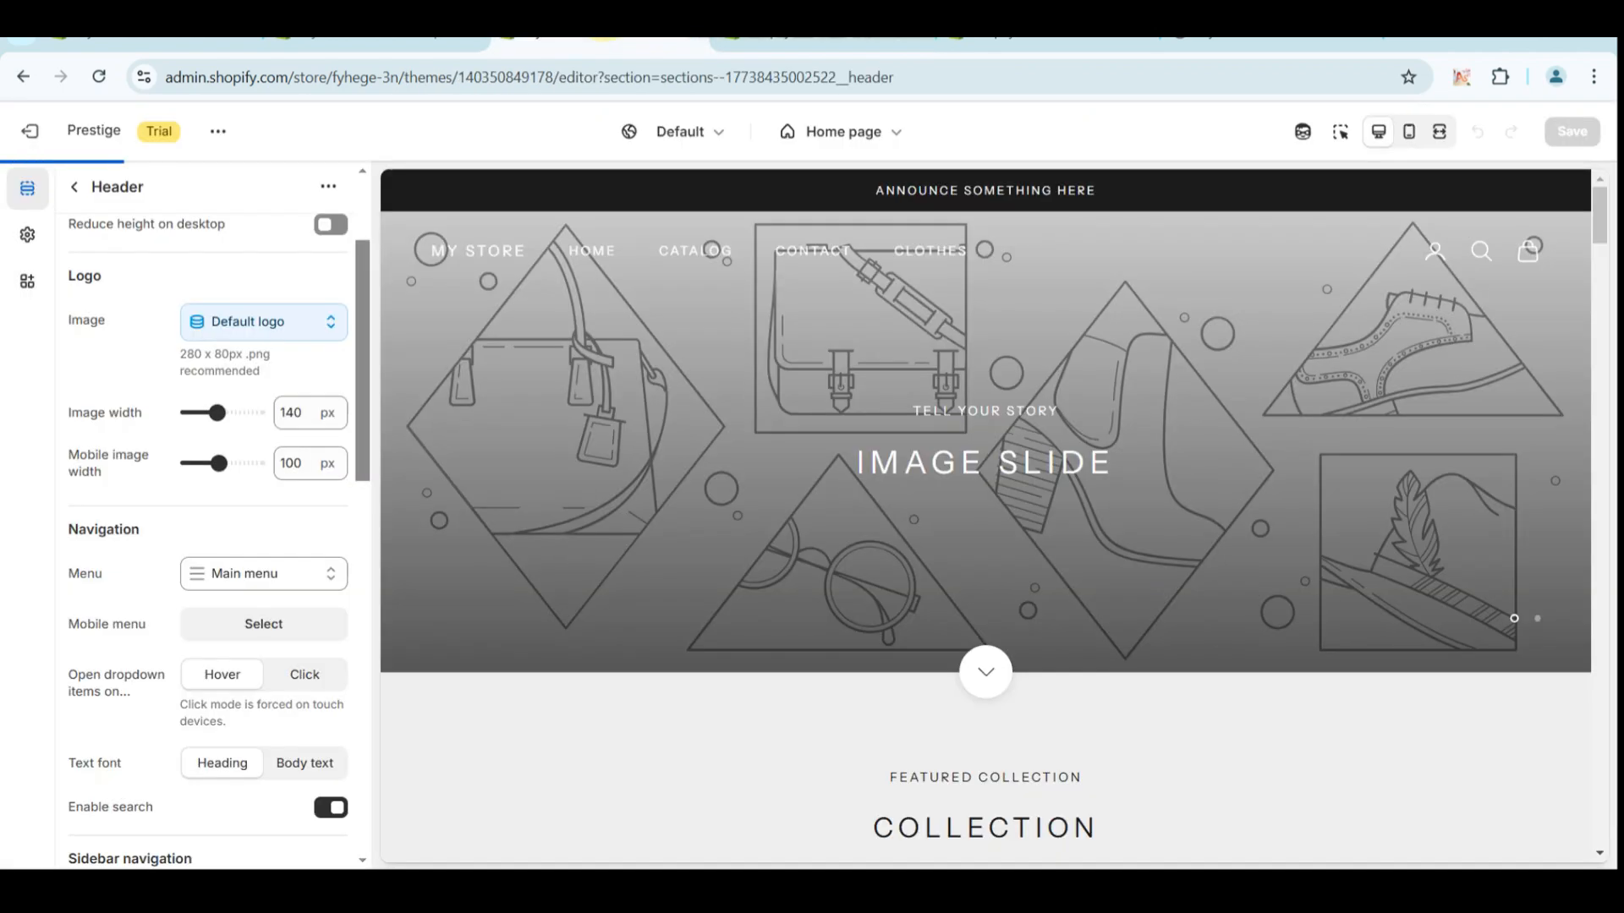
scroll(224, 412, up, 2)
scroll(227, 413, up, 1)
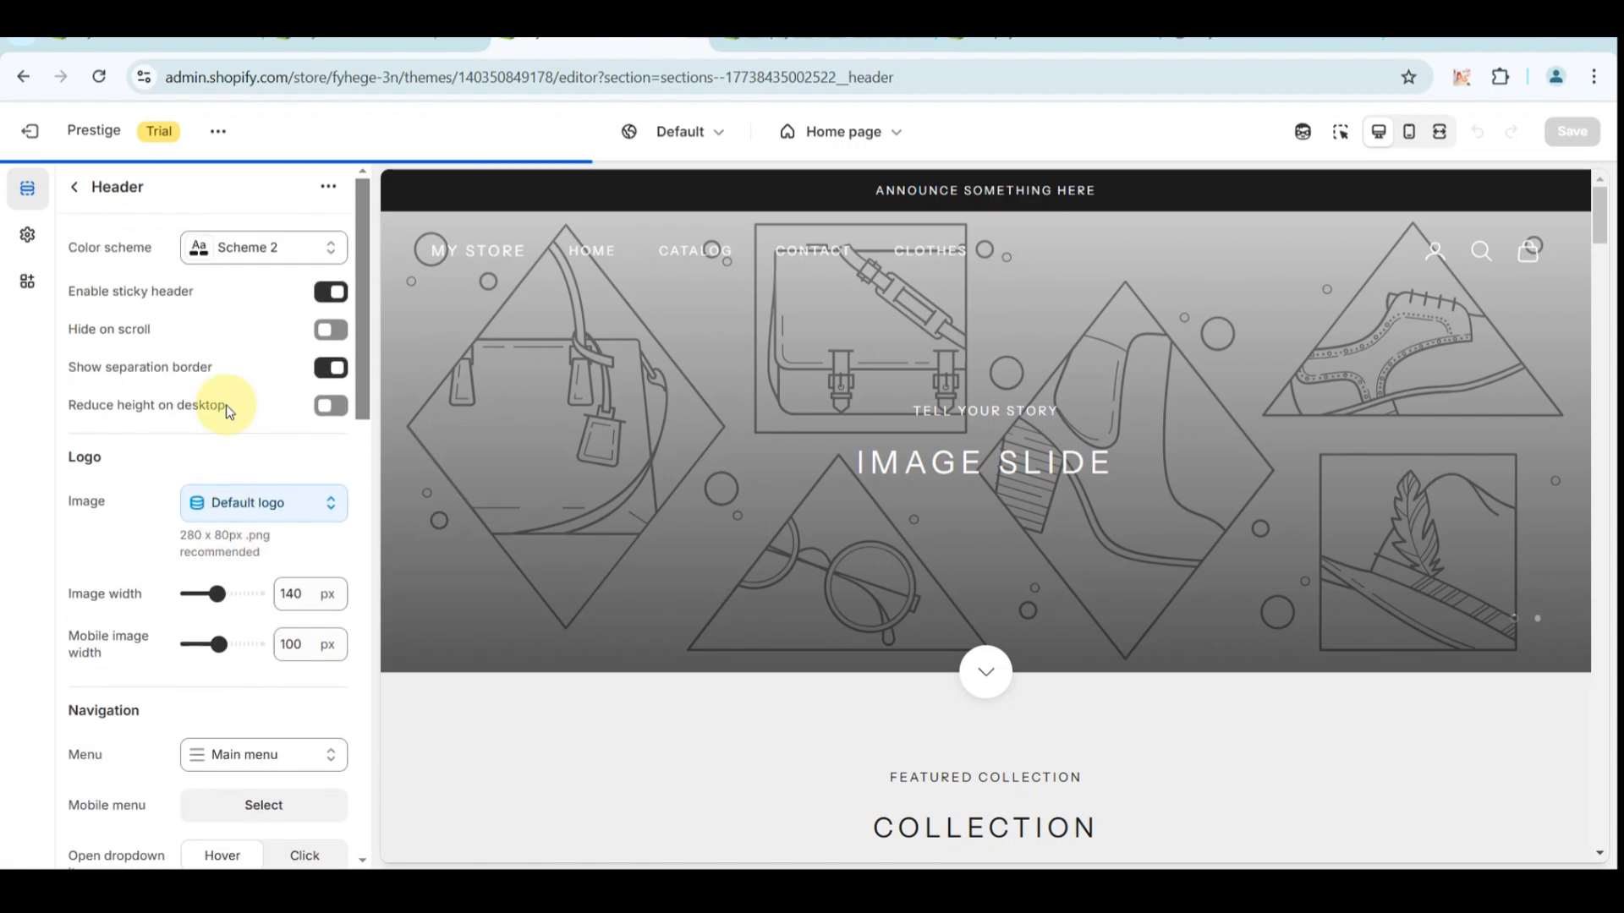
scroll(224, 613, down, 2)
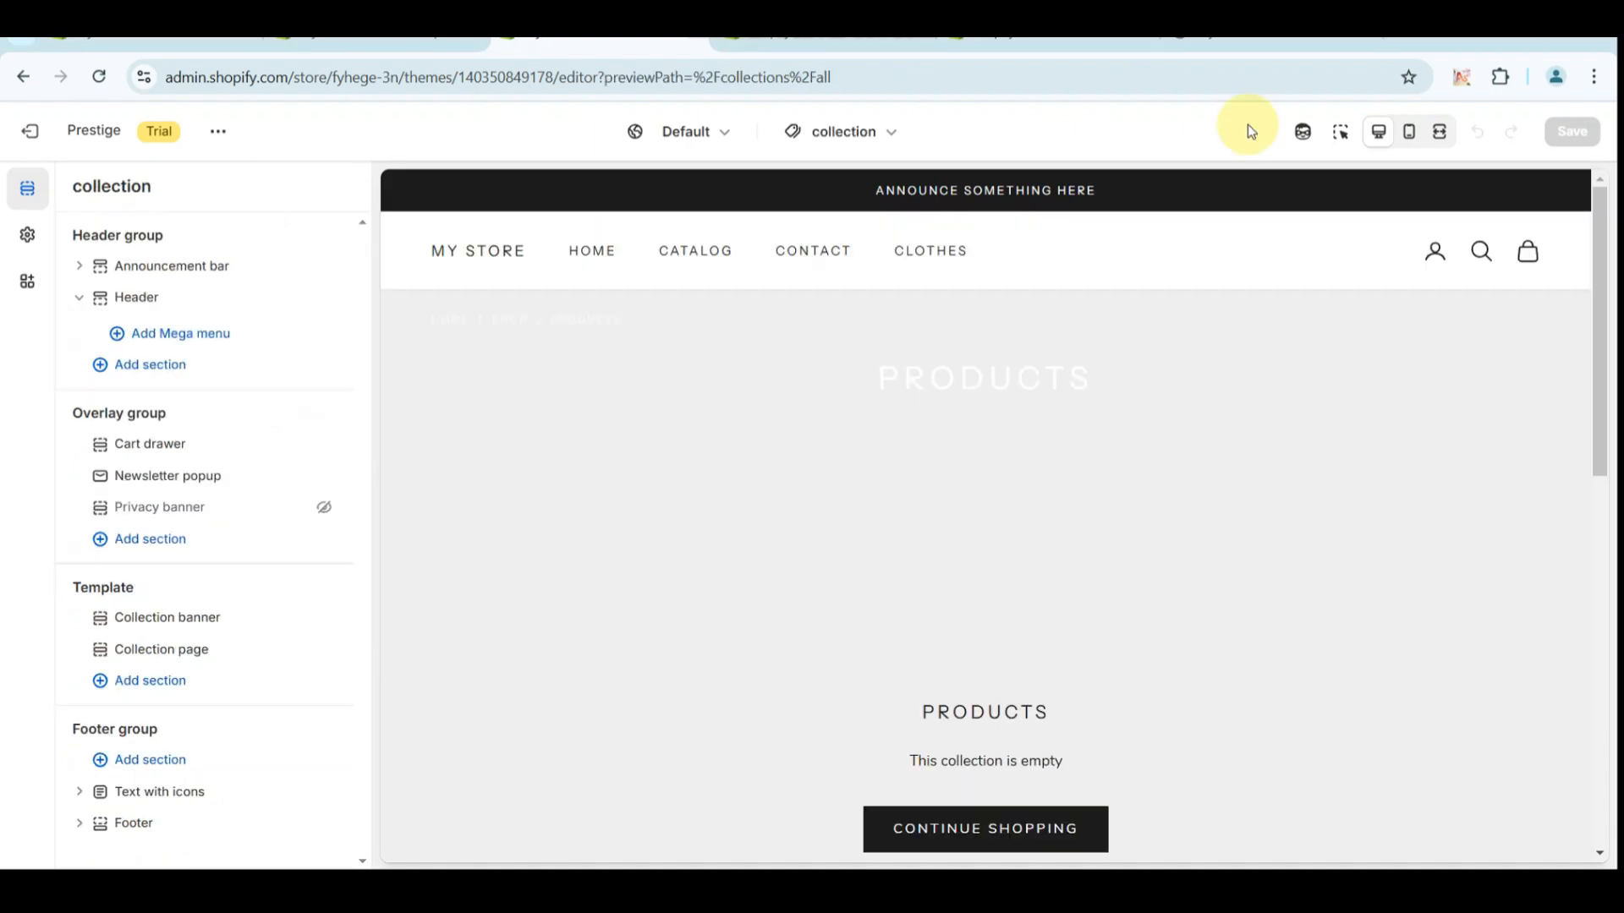
mouse_move(926, 257)
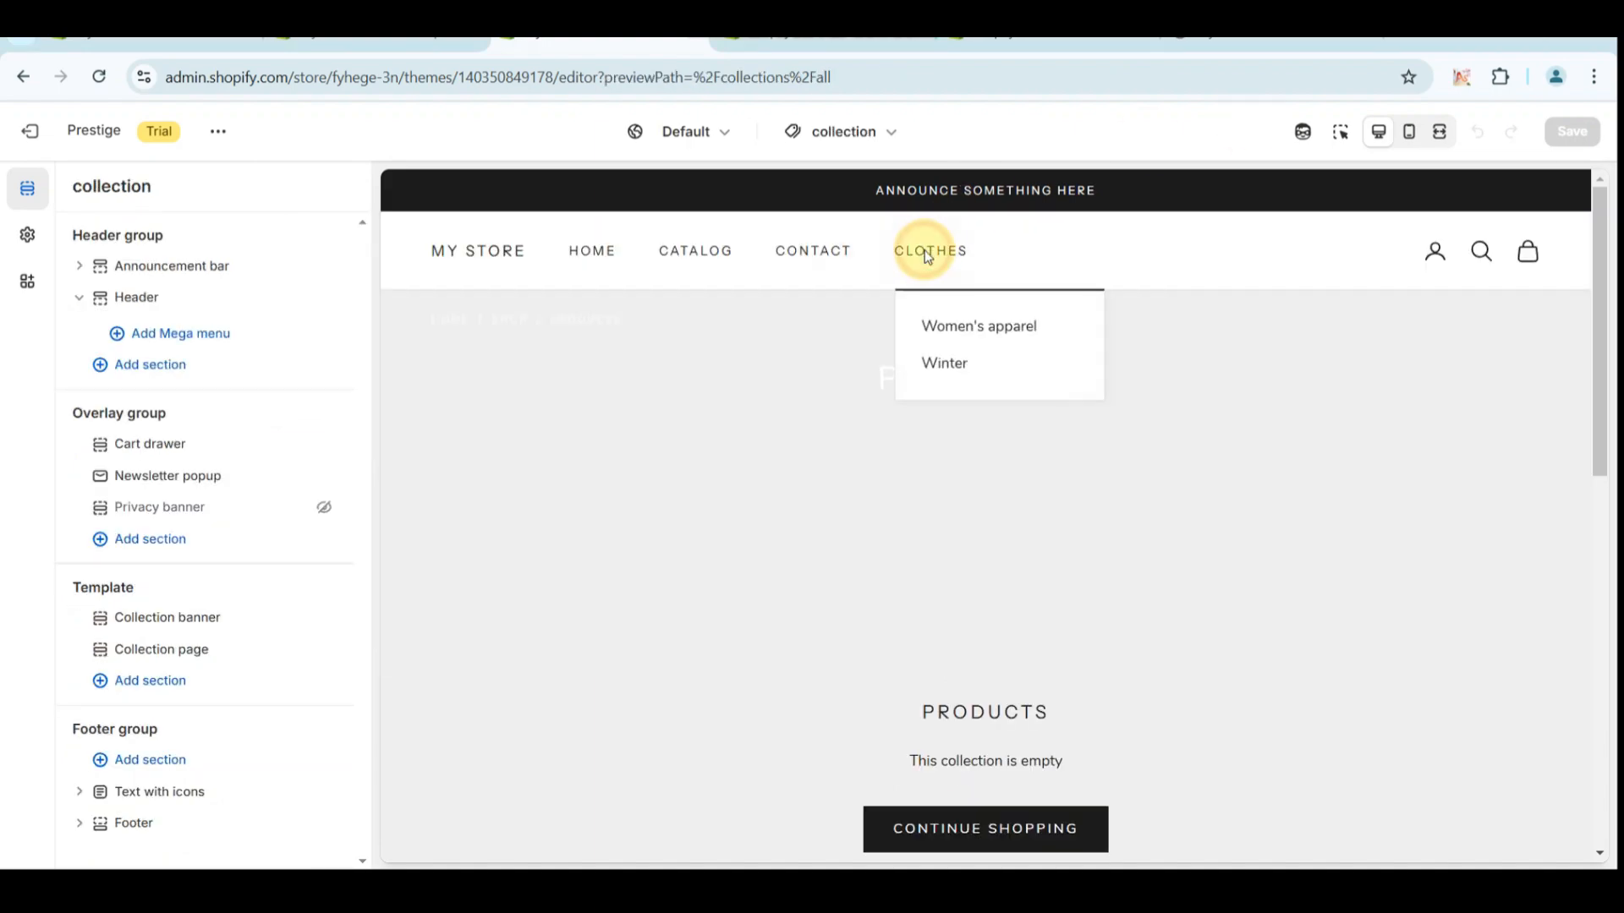
Step: Add a Mega menu block to the Header section and set its menu item to "Clothes"
click(172, 339)
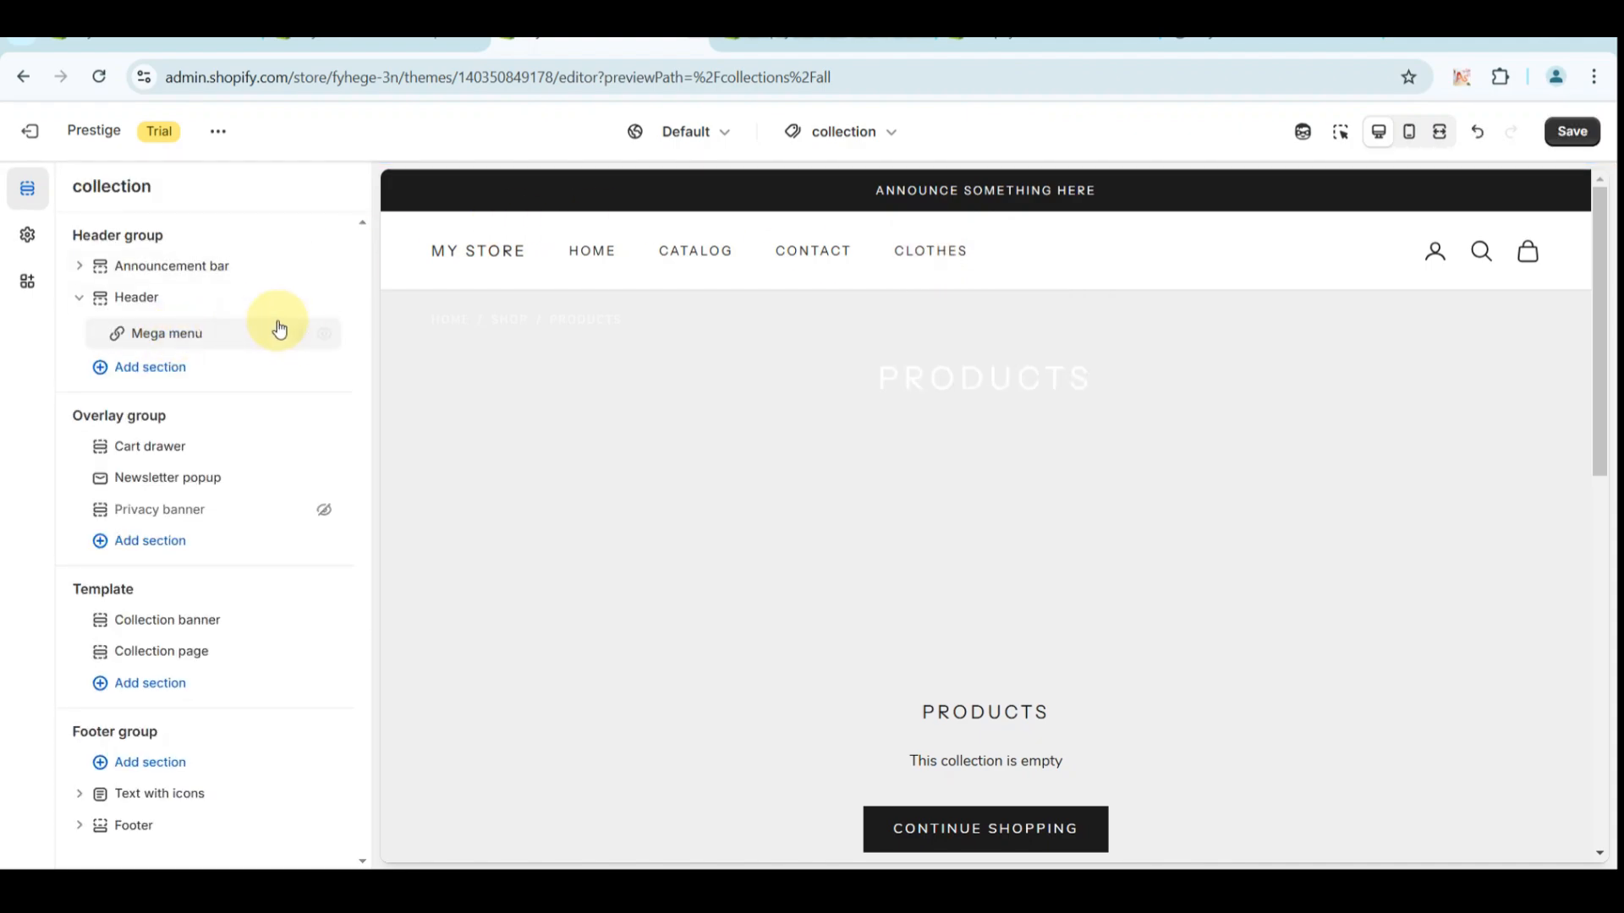
click(169, 336)
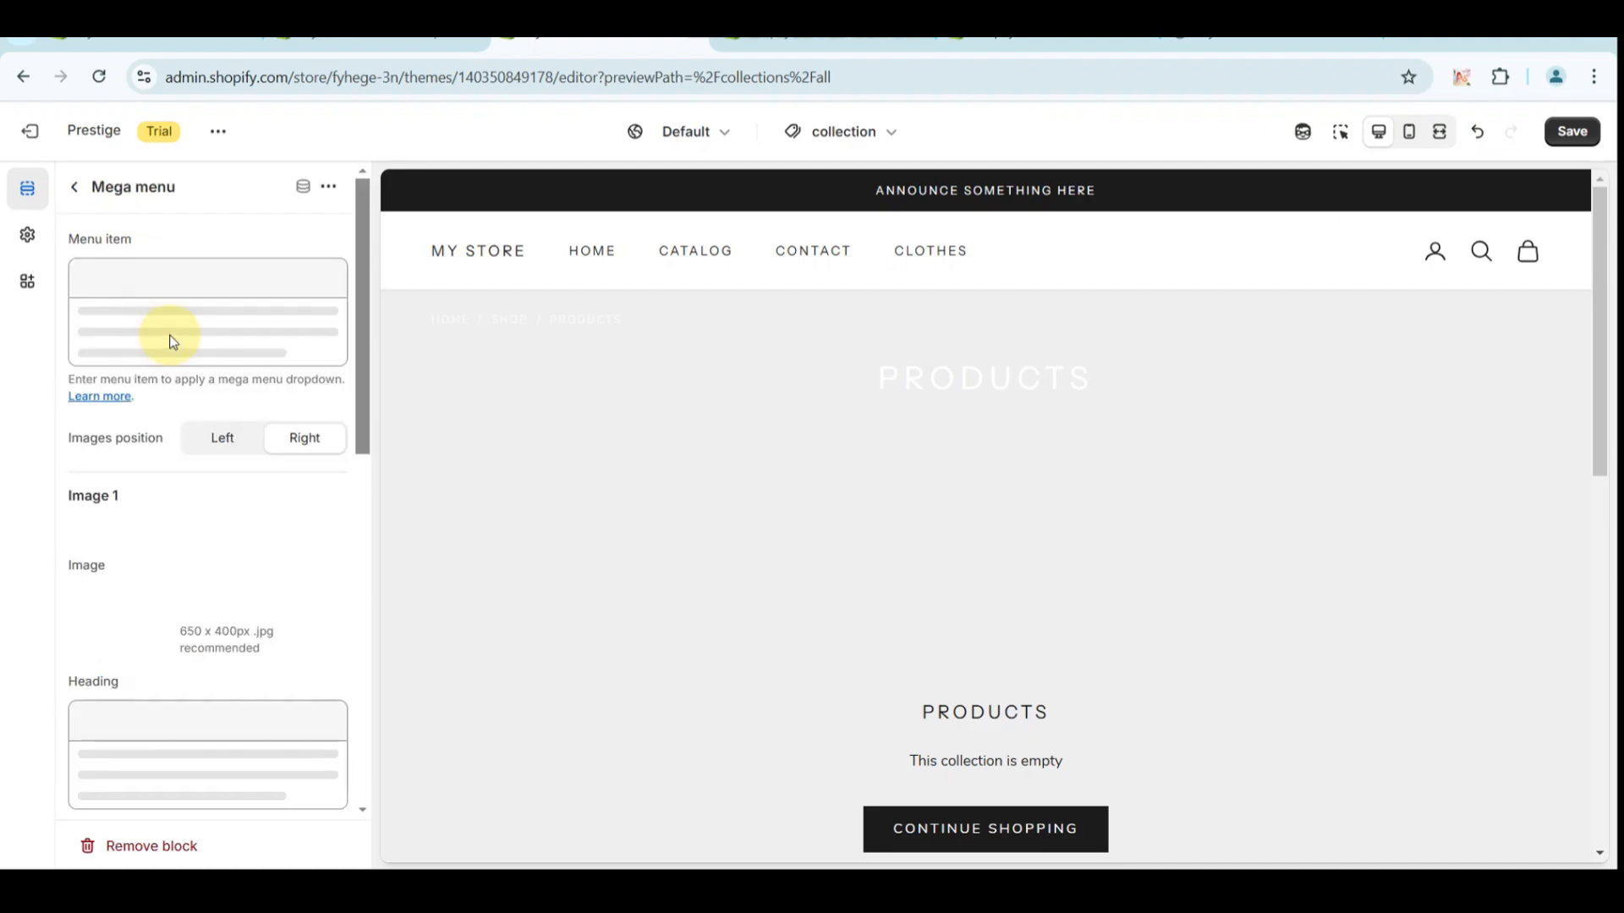
click(149, 285)
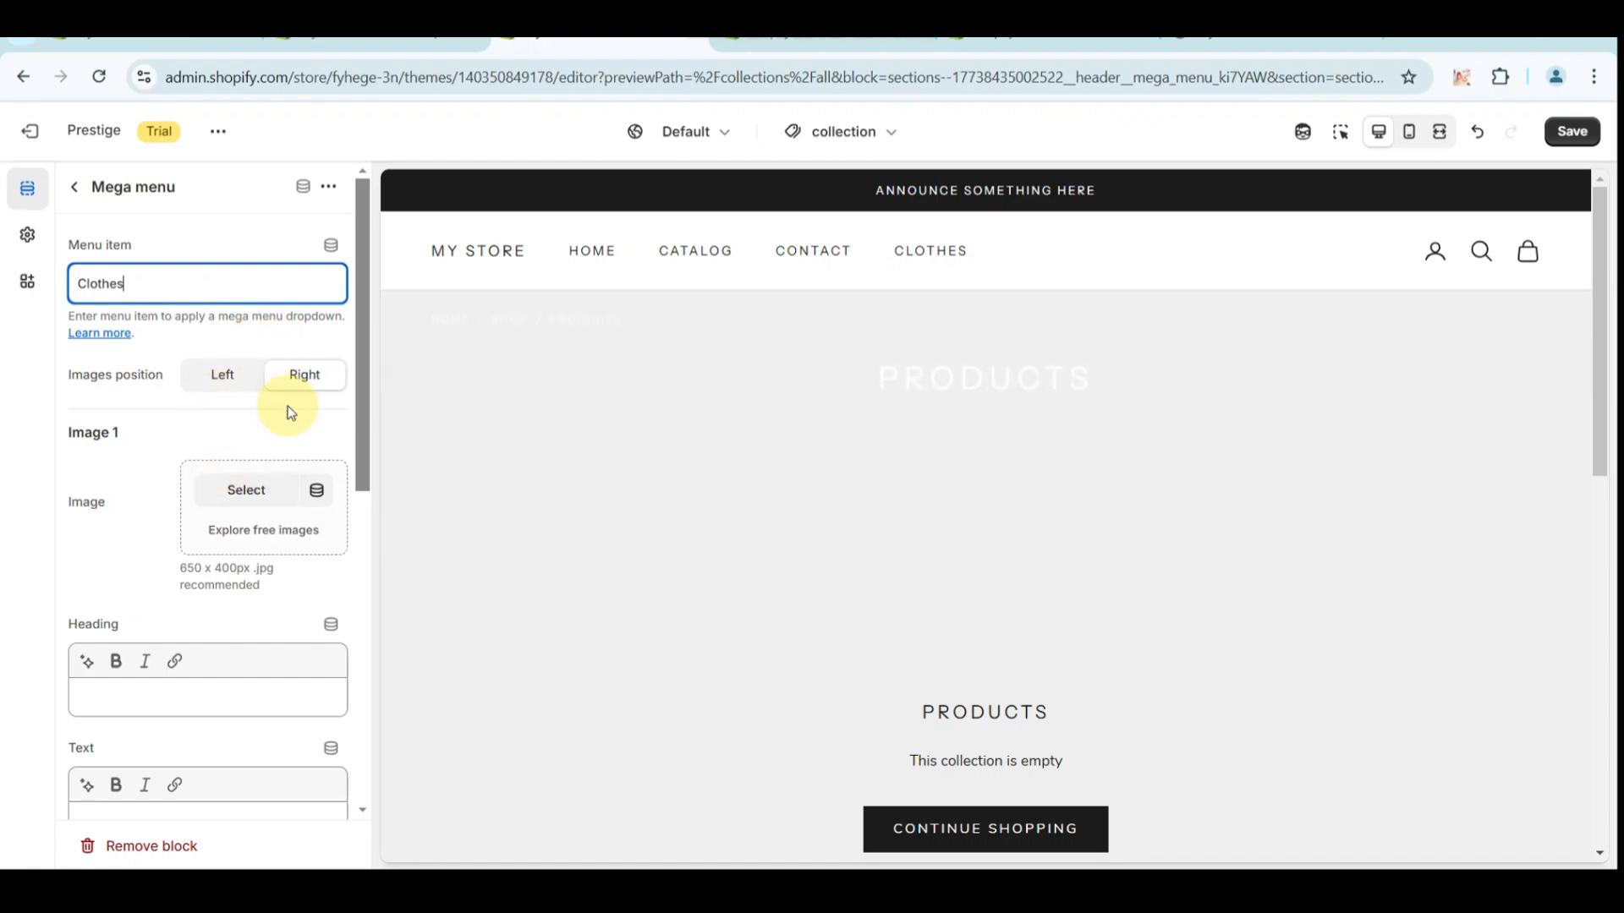
Step: Upload the green T-shirt photo as the mega menu's Image 1 and set its heading to "New Nike Tee"
click(263, 491)
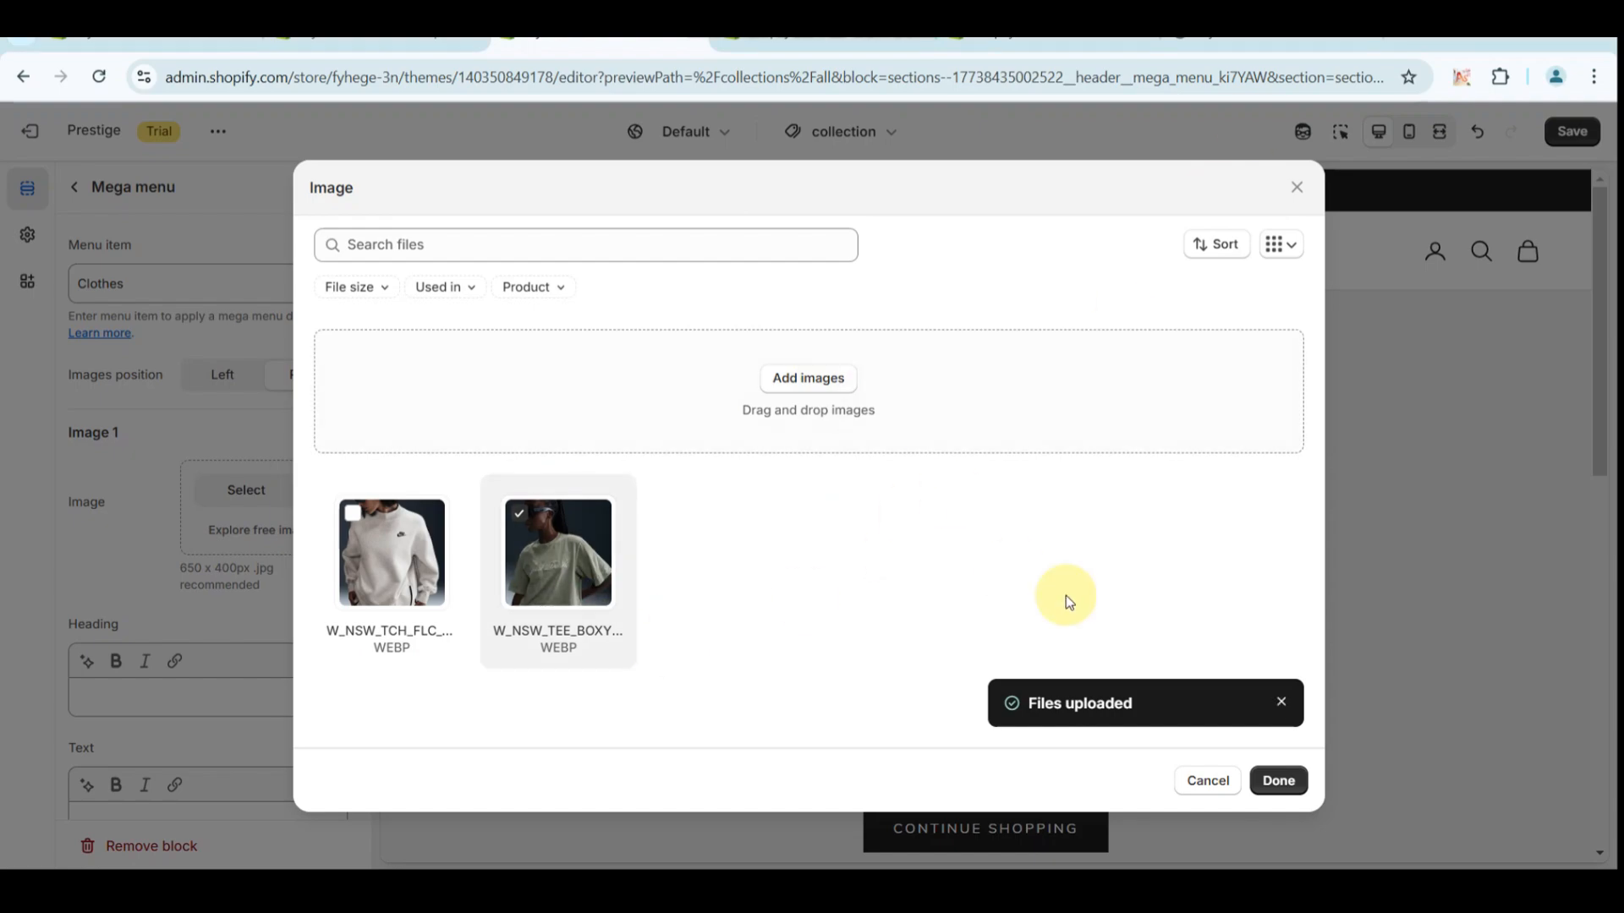
click(1267, 790)
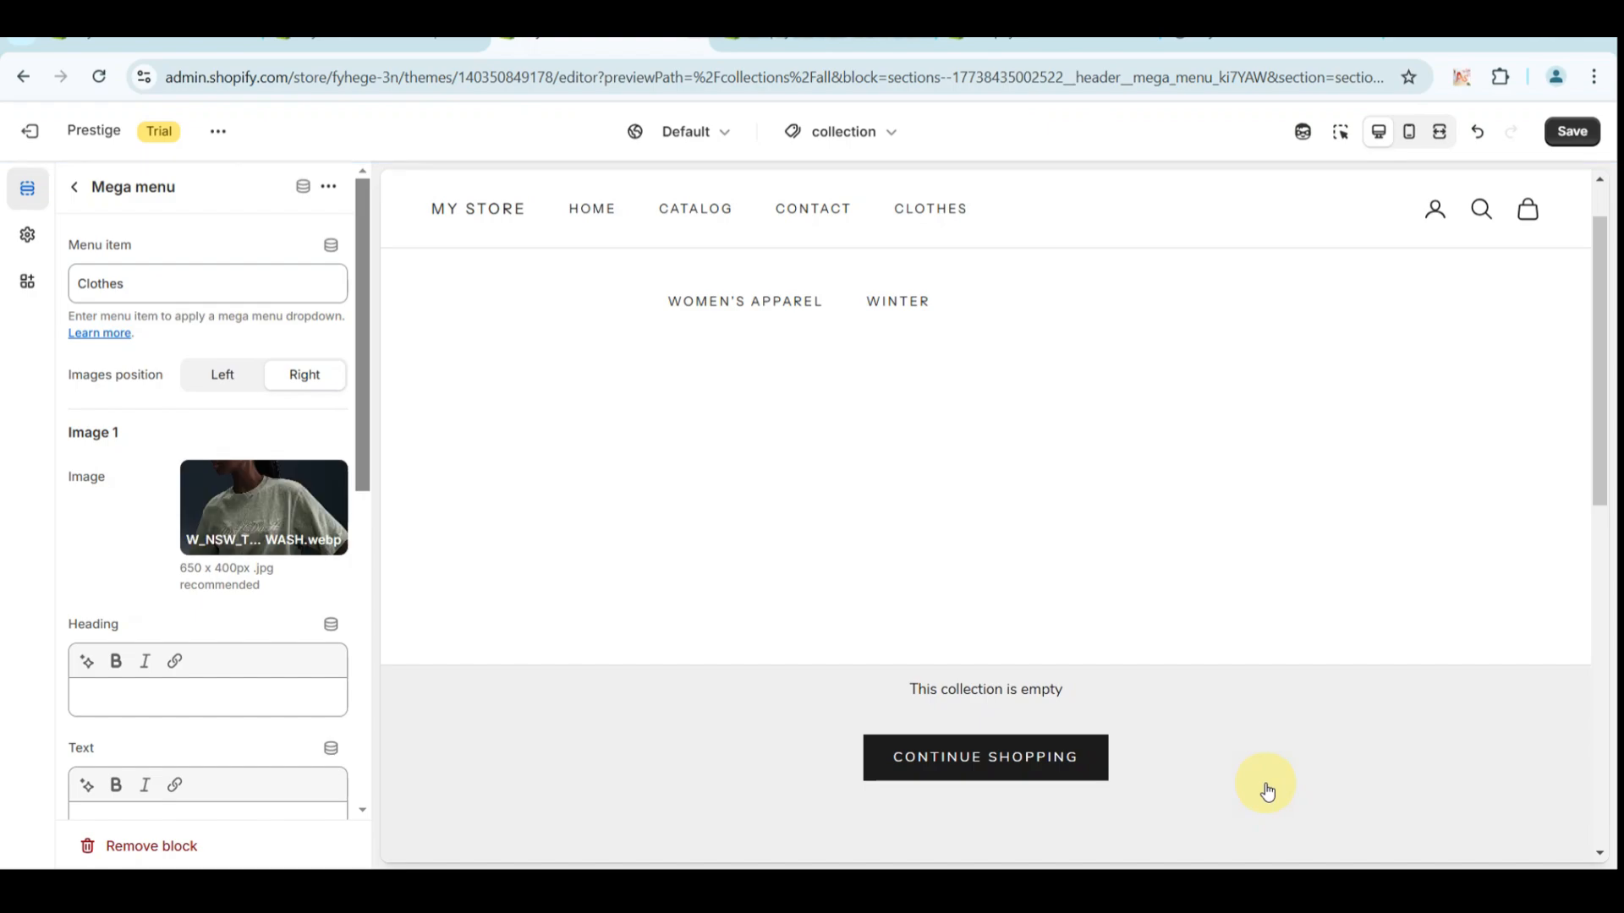
scroll(240, 607, down, 1)
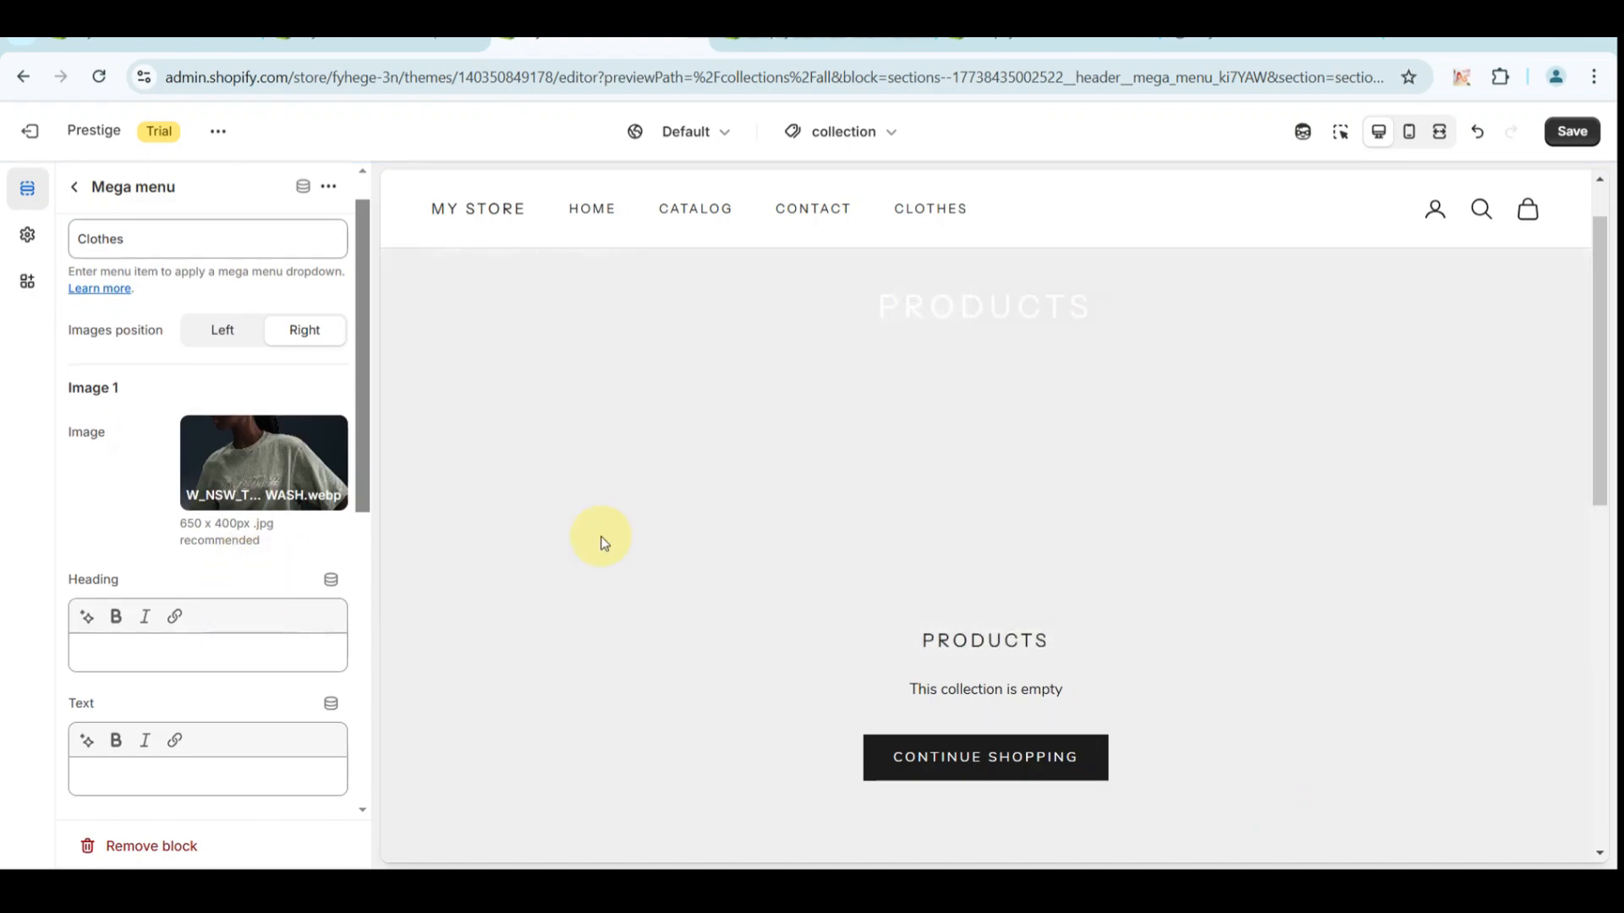
click(137, 654)
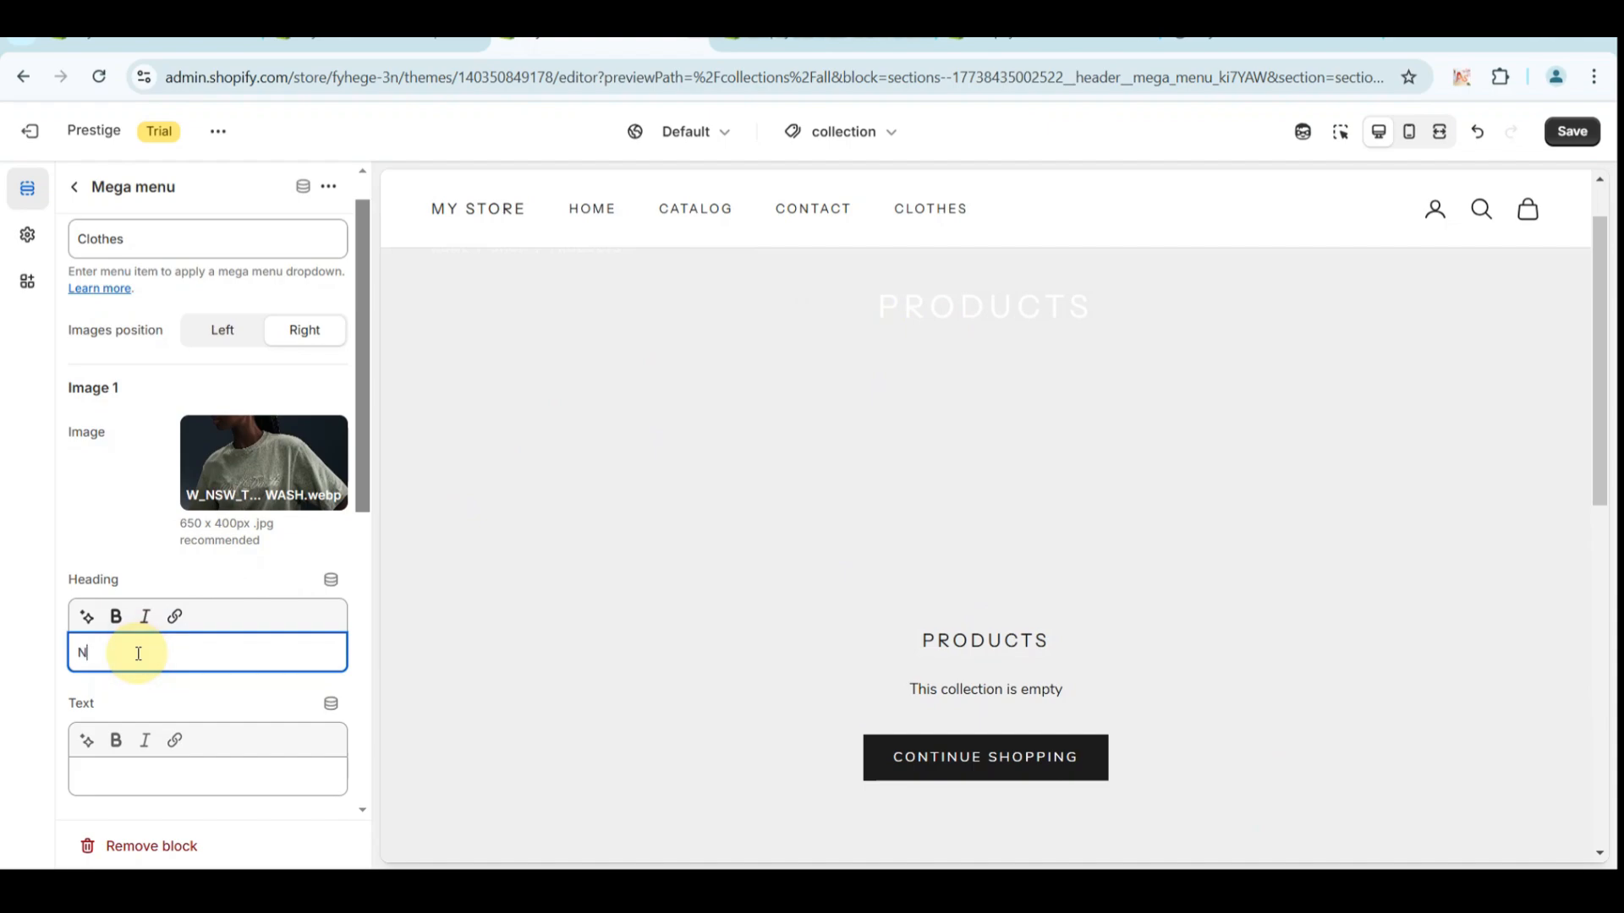
text(New )
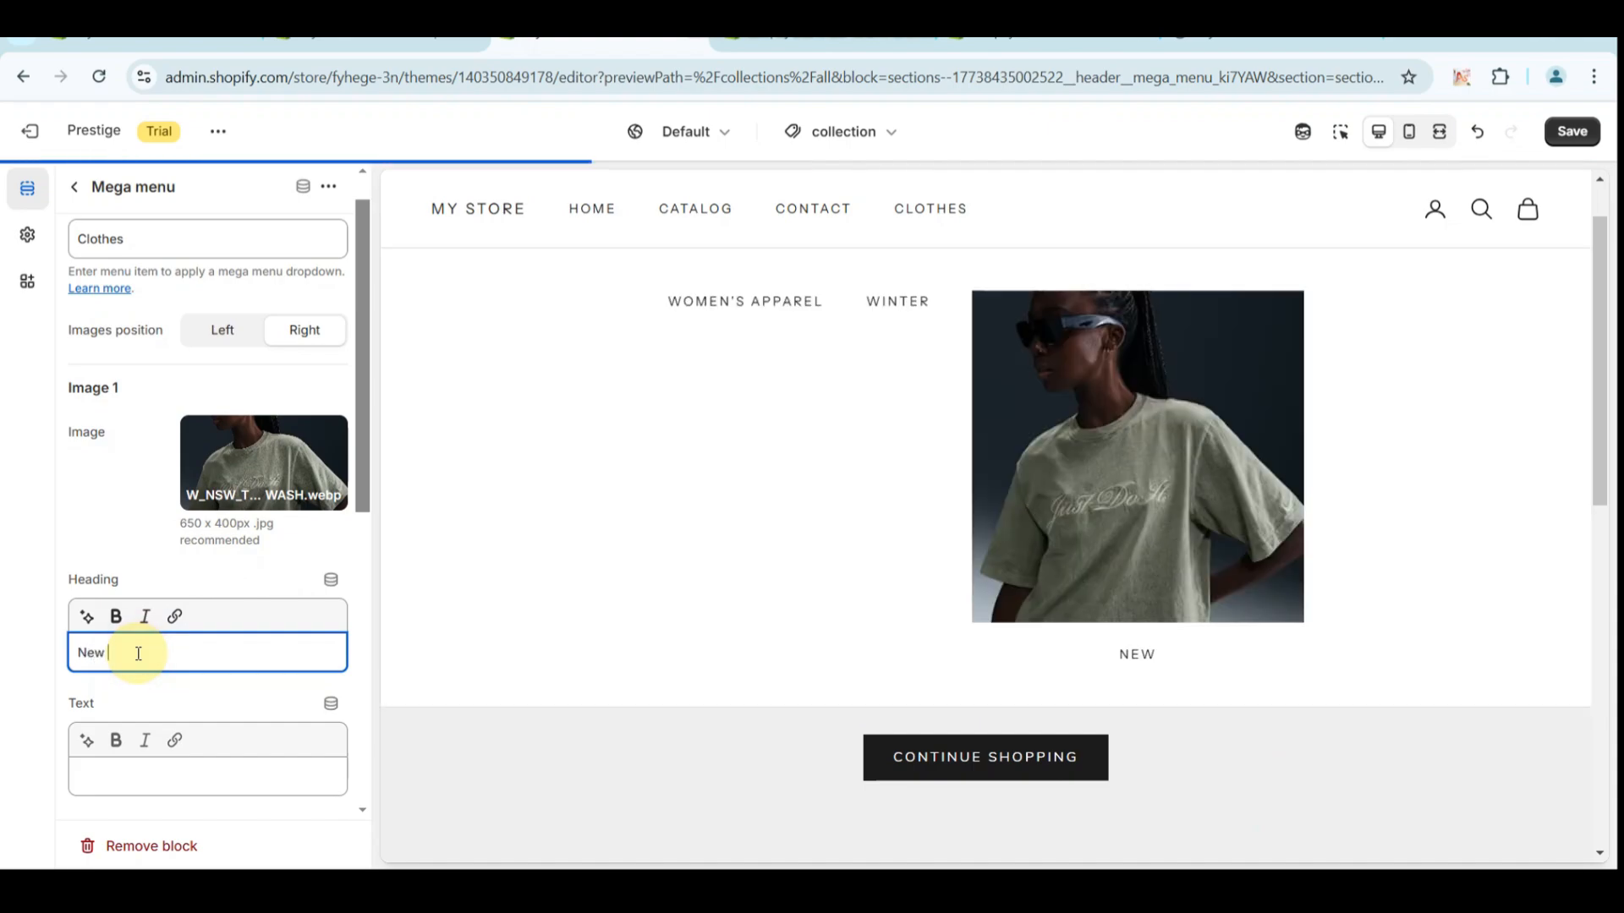
text(Nike)
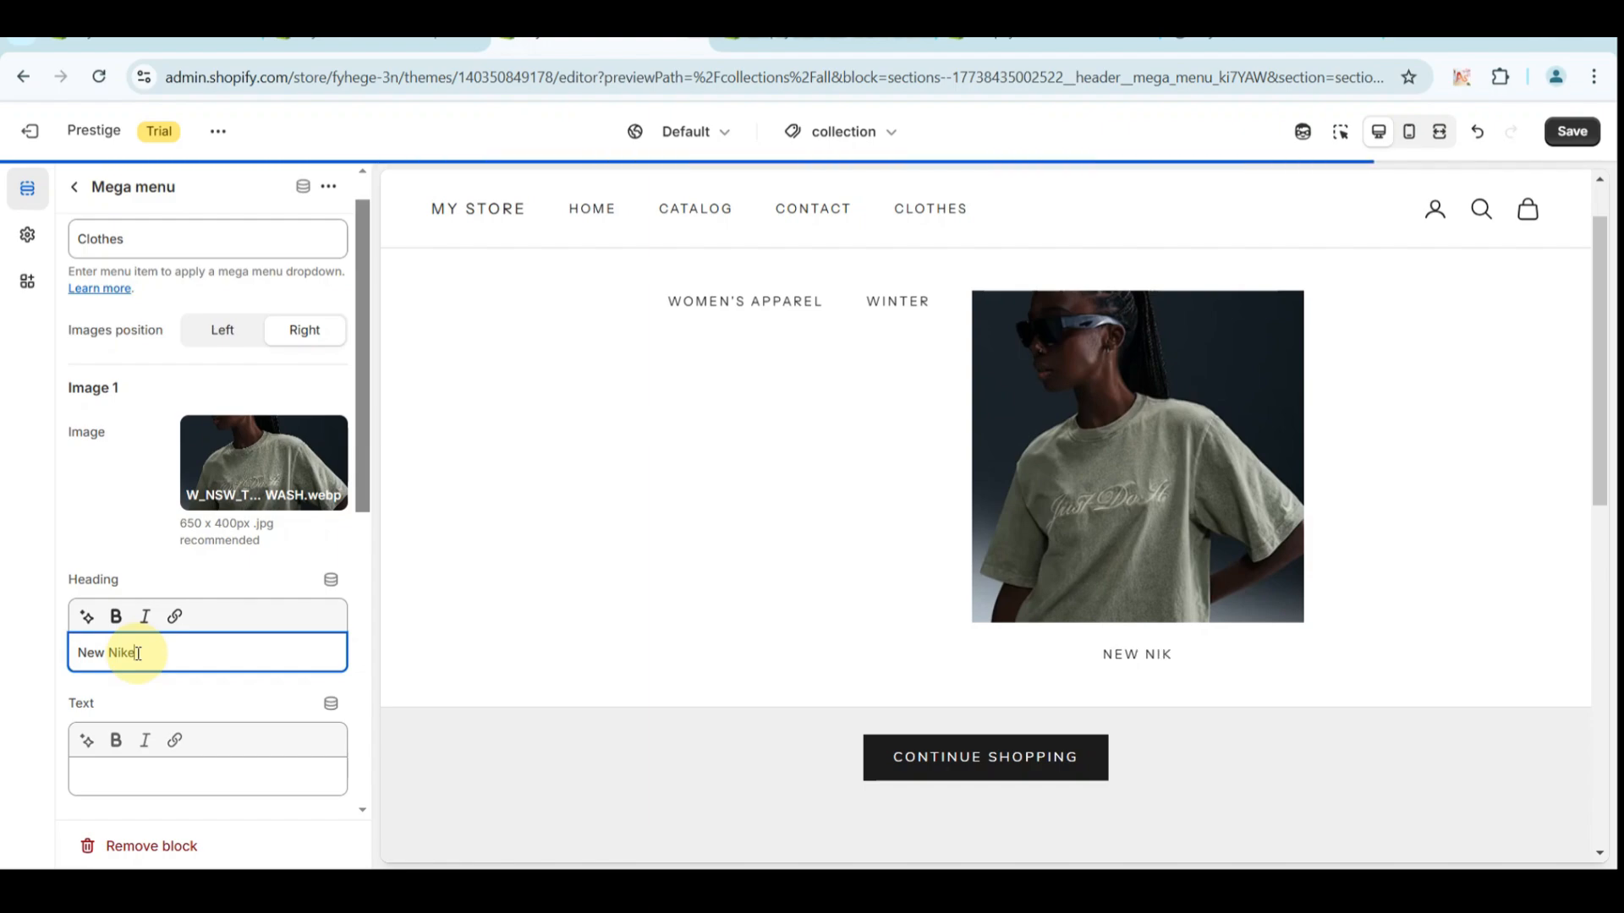
text( S)
key(BackSpace)
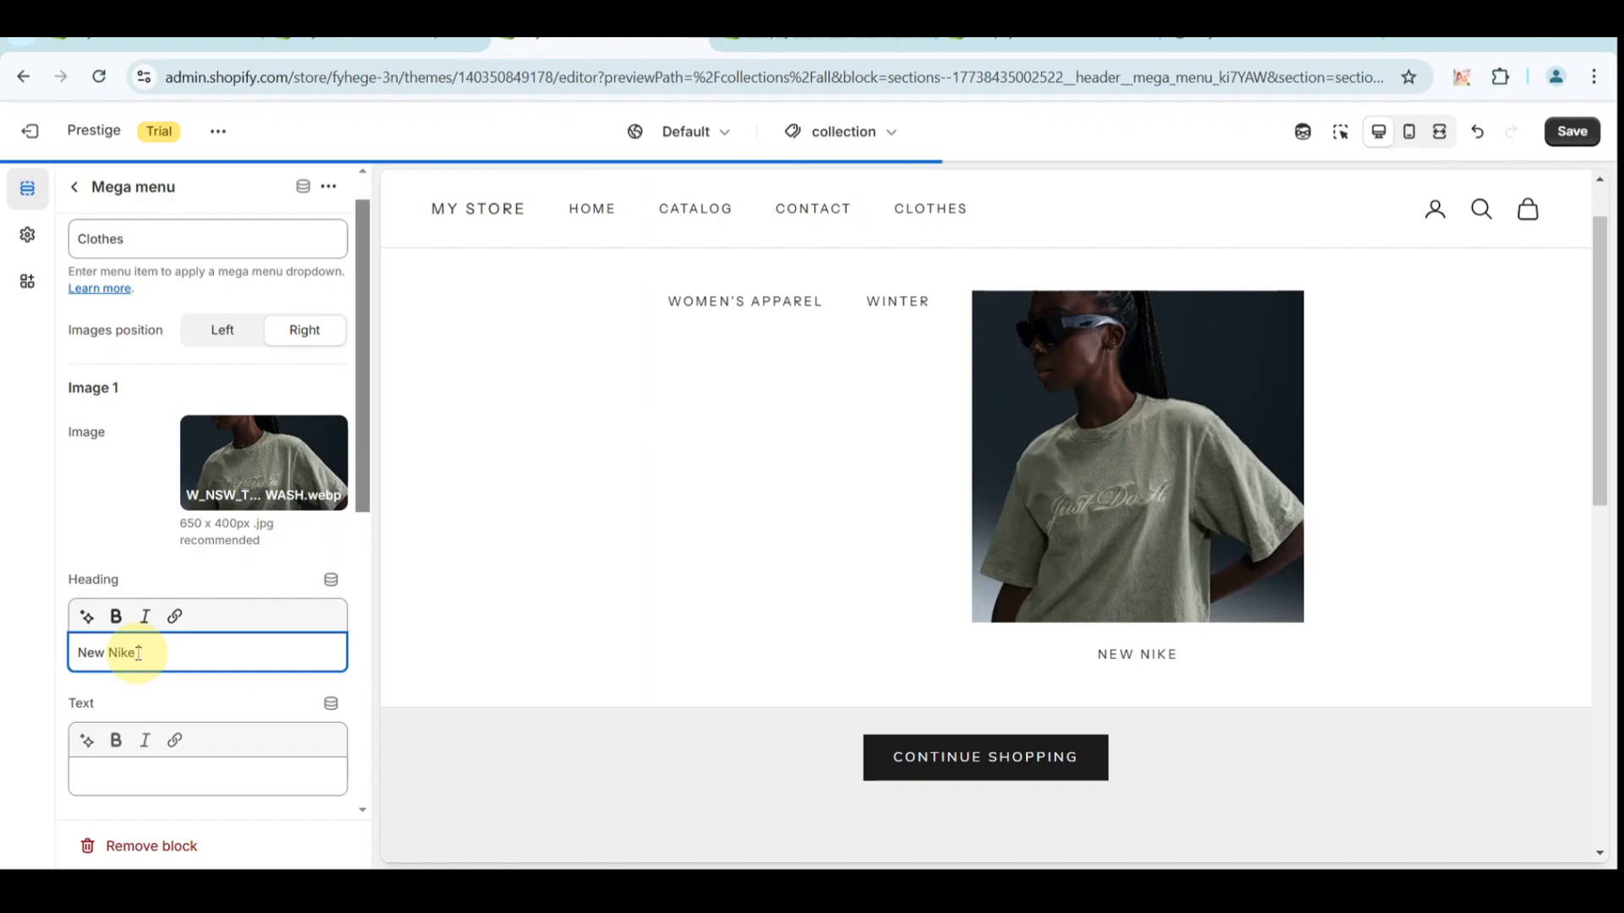
text(Tee)
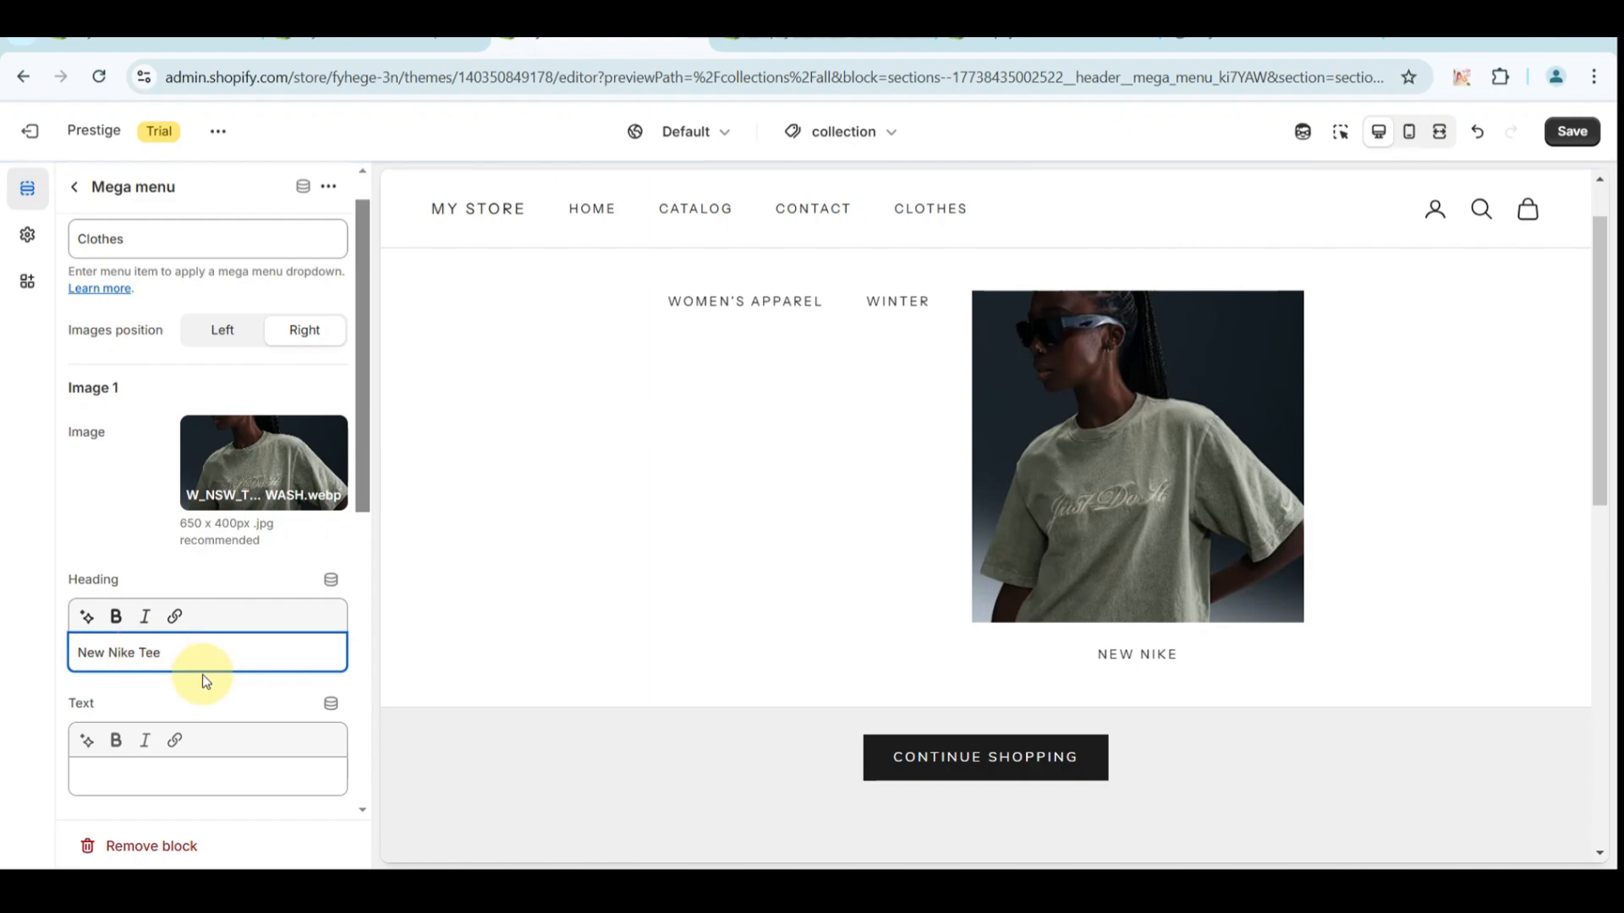
Step: Set Image 1's text to "Washed Color" and show its available link types without choosing one
scroll(215, 692, down, 2)
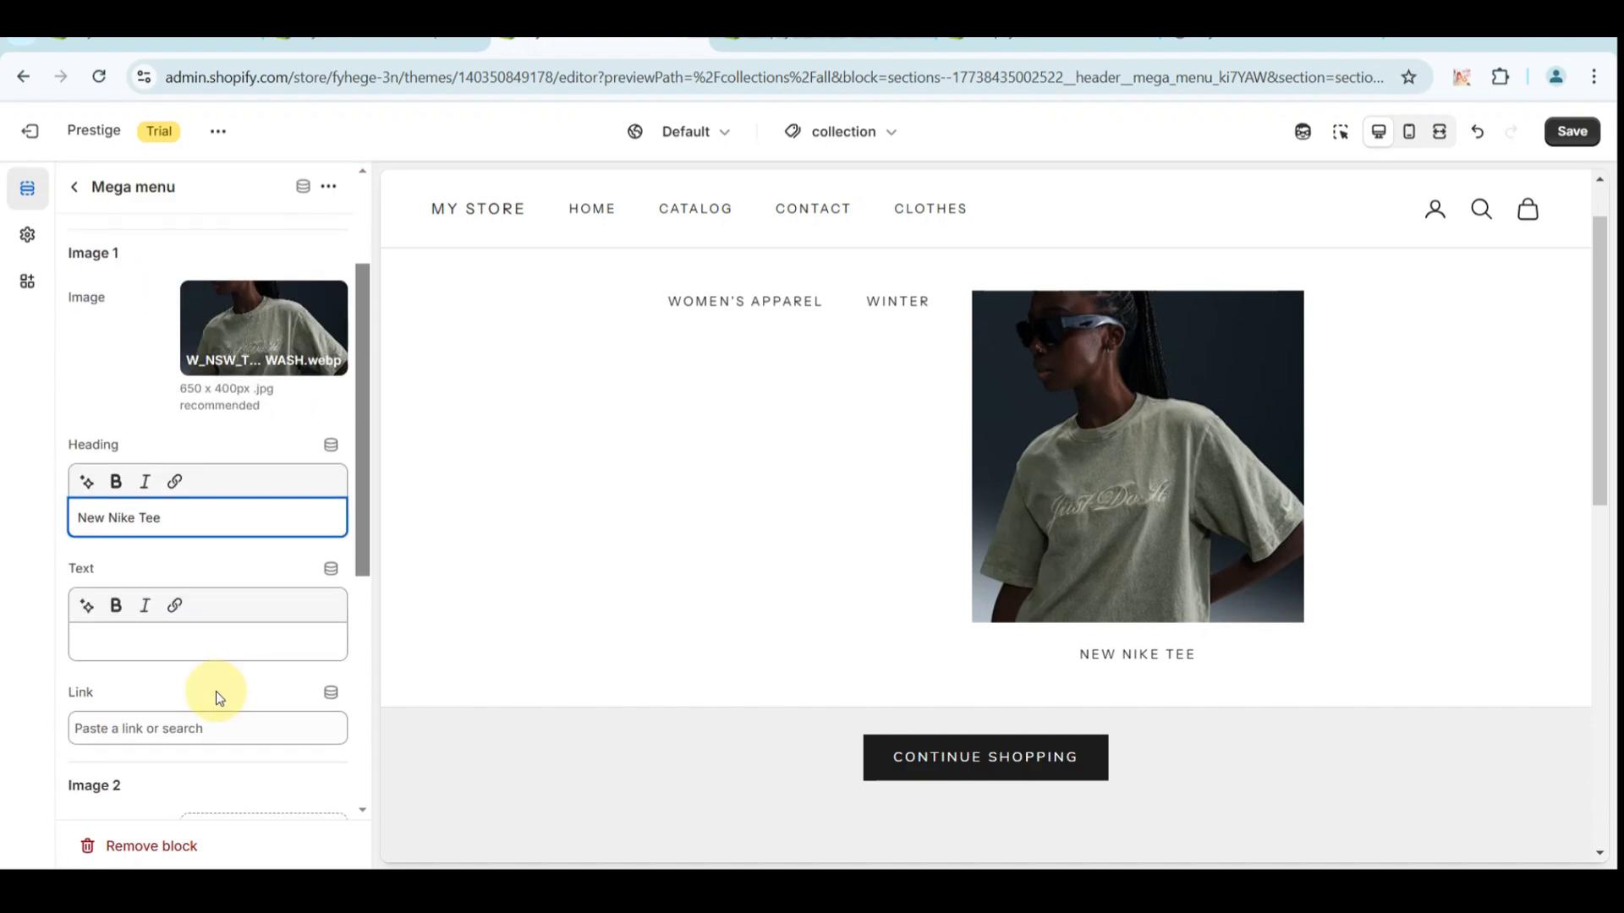
click(159, 645)
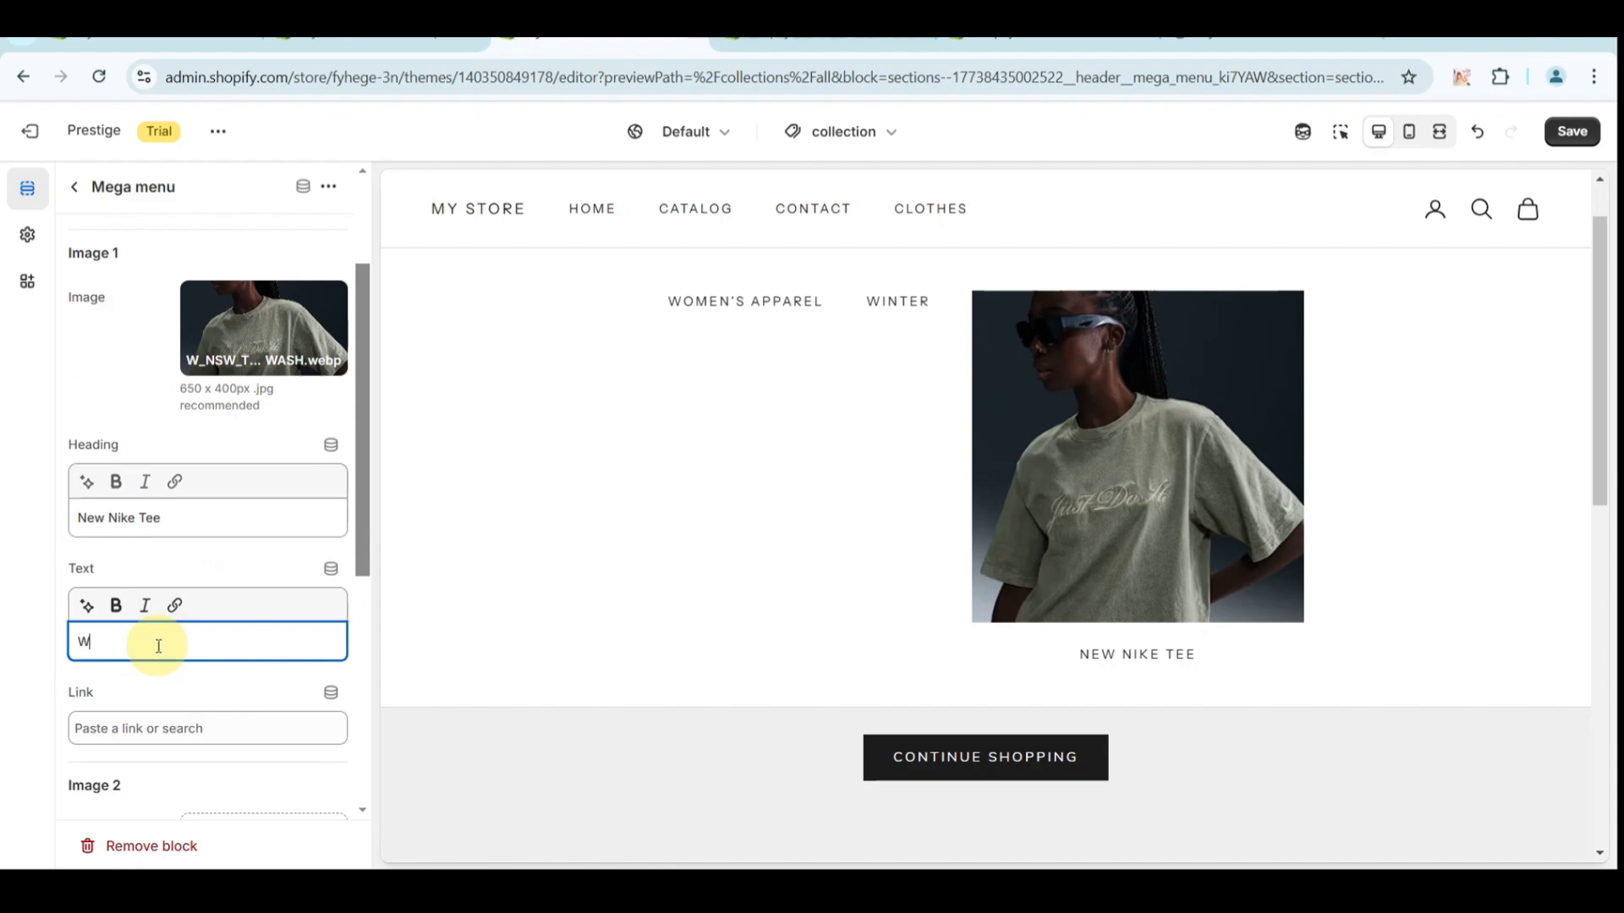
text(Washed )
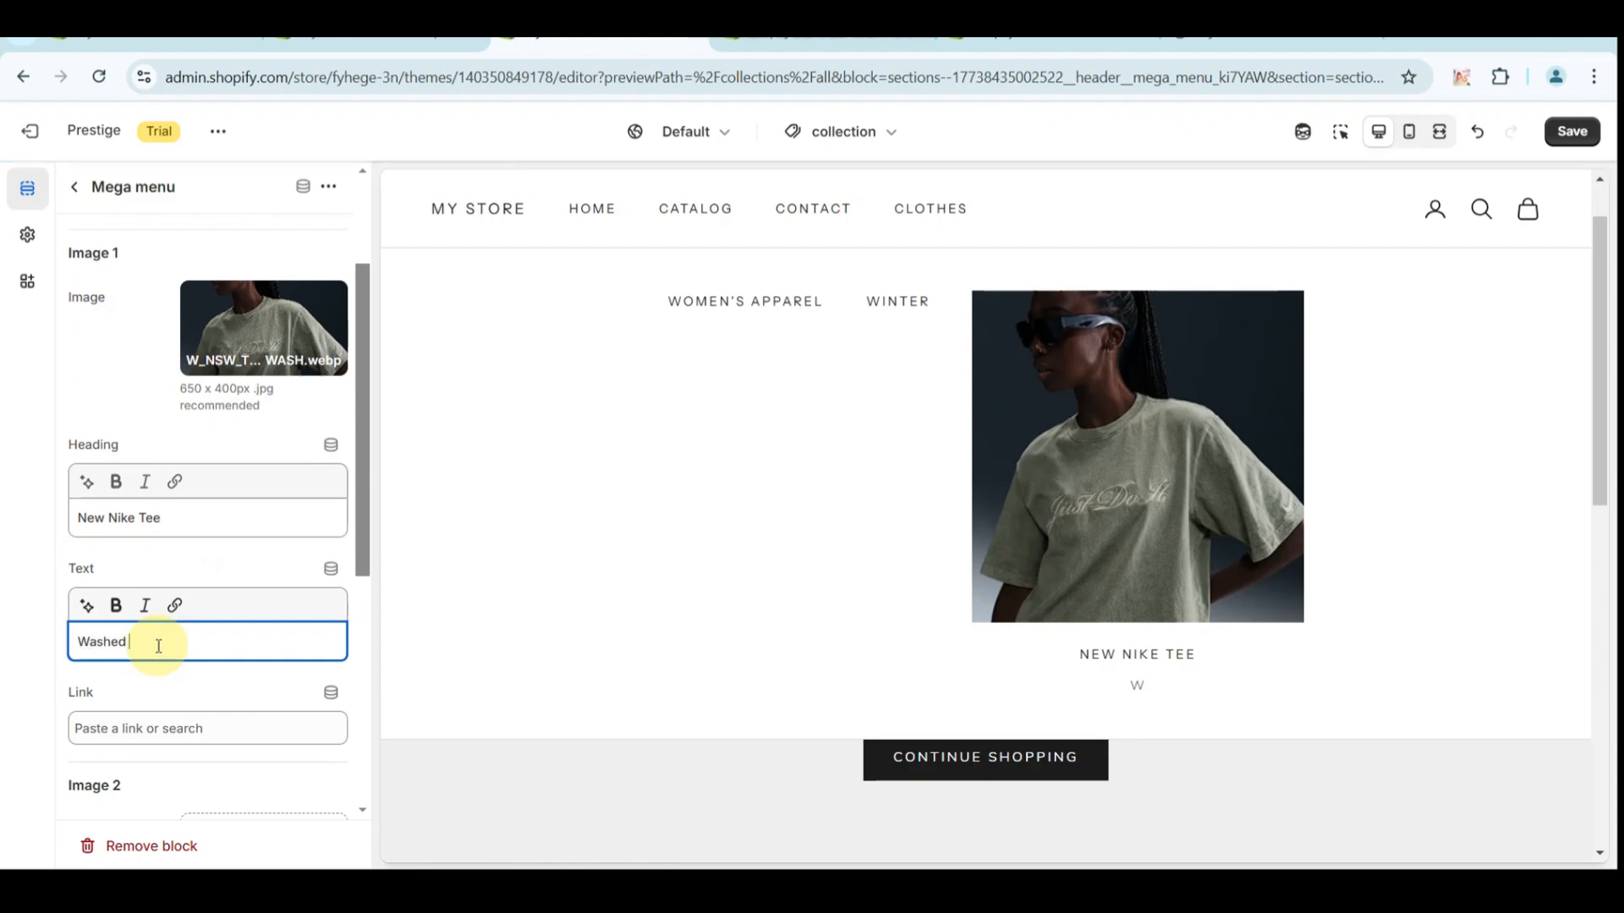
text(Color)
scroll(158, 646, down, 2)
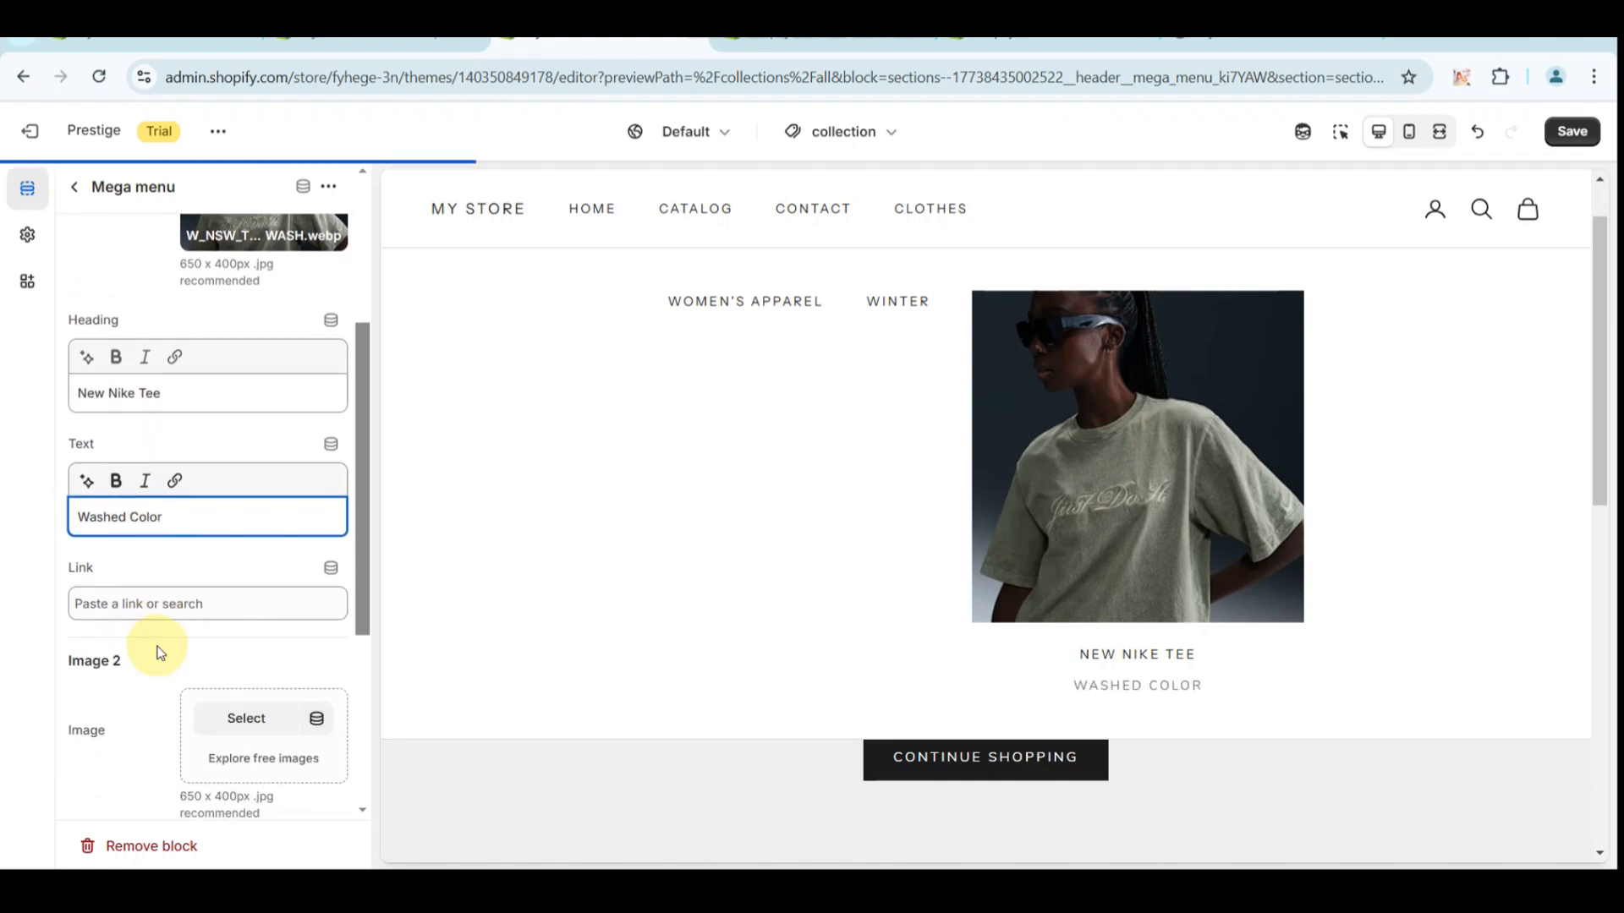
click(134, 592)
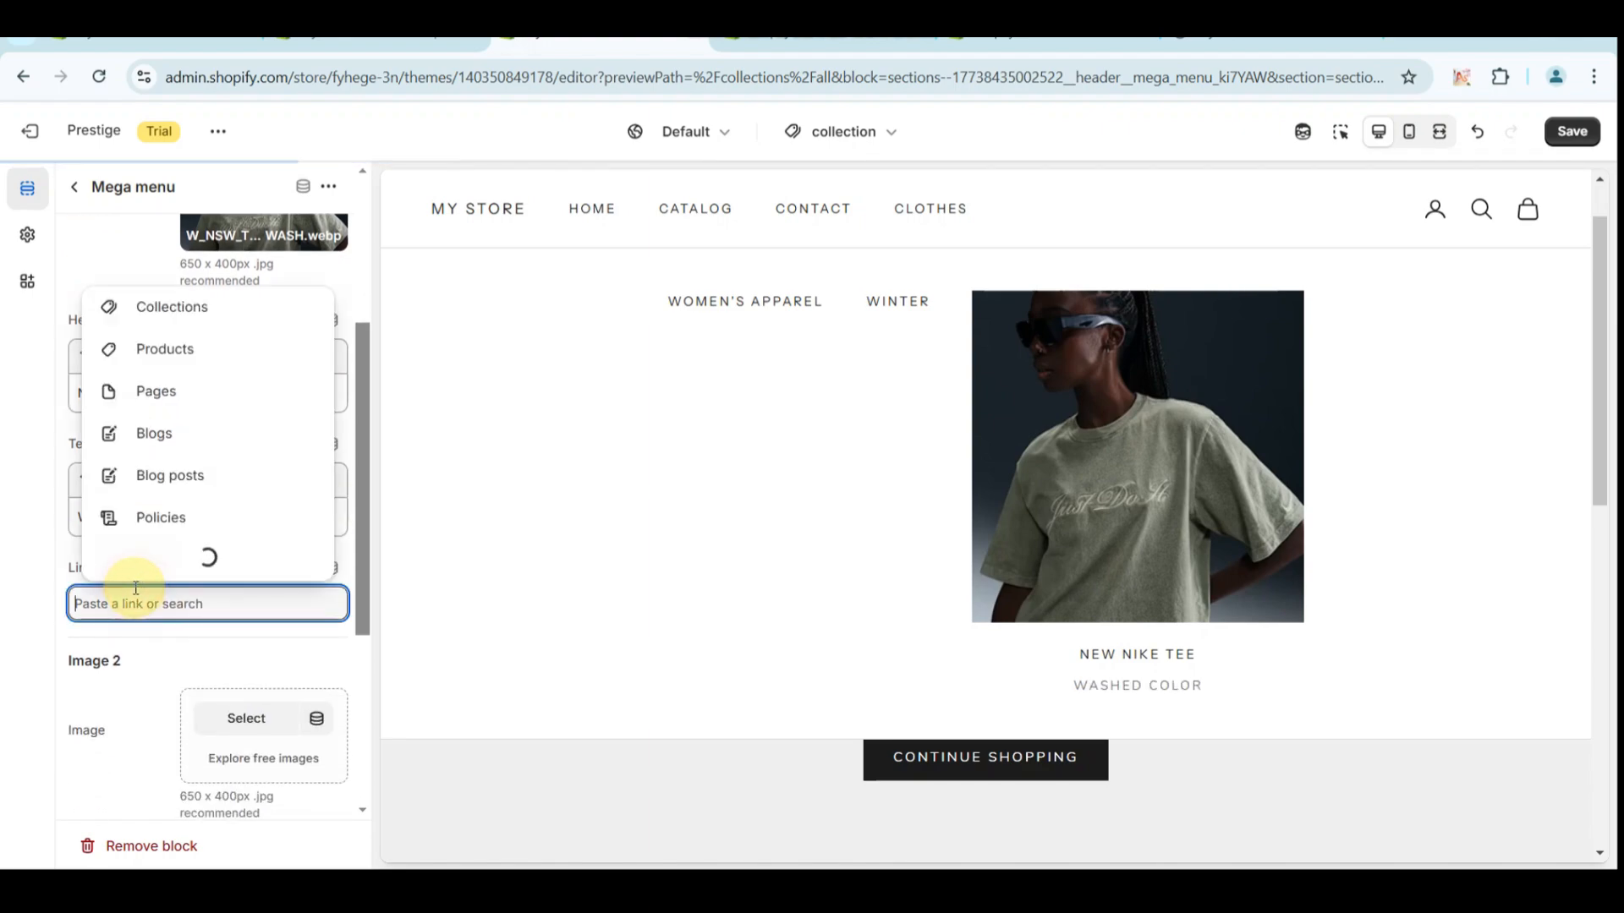
Step: Assign the existing light grey sweatshirt photo to the mega menu's Image 2
click(245, 724)
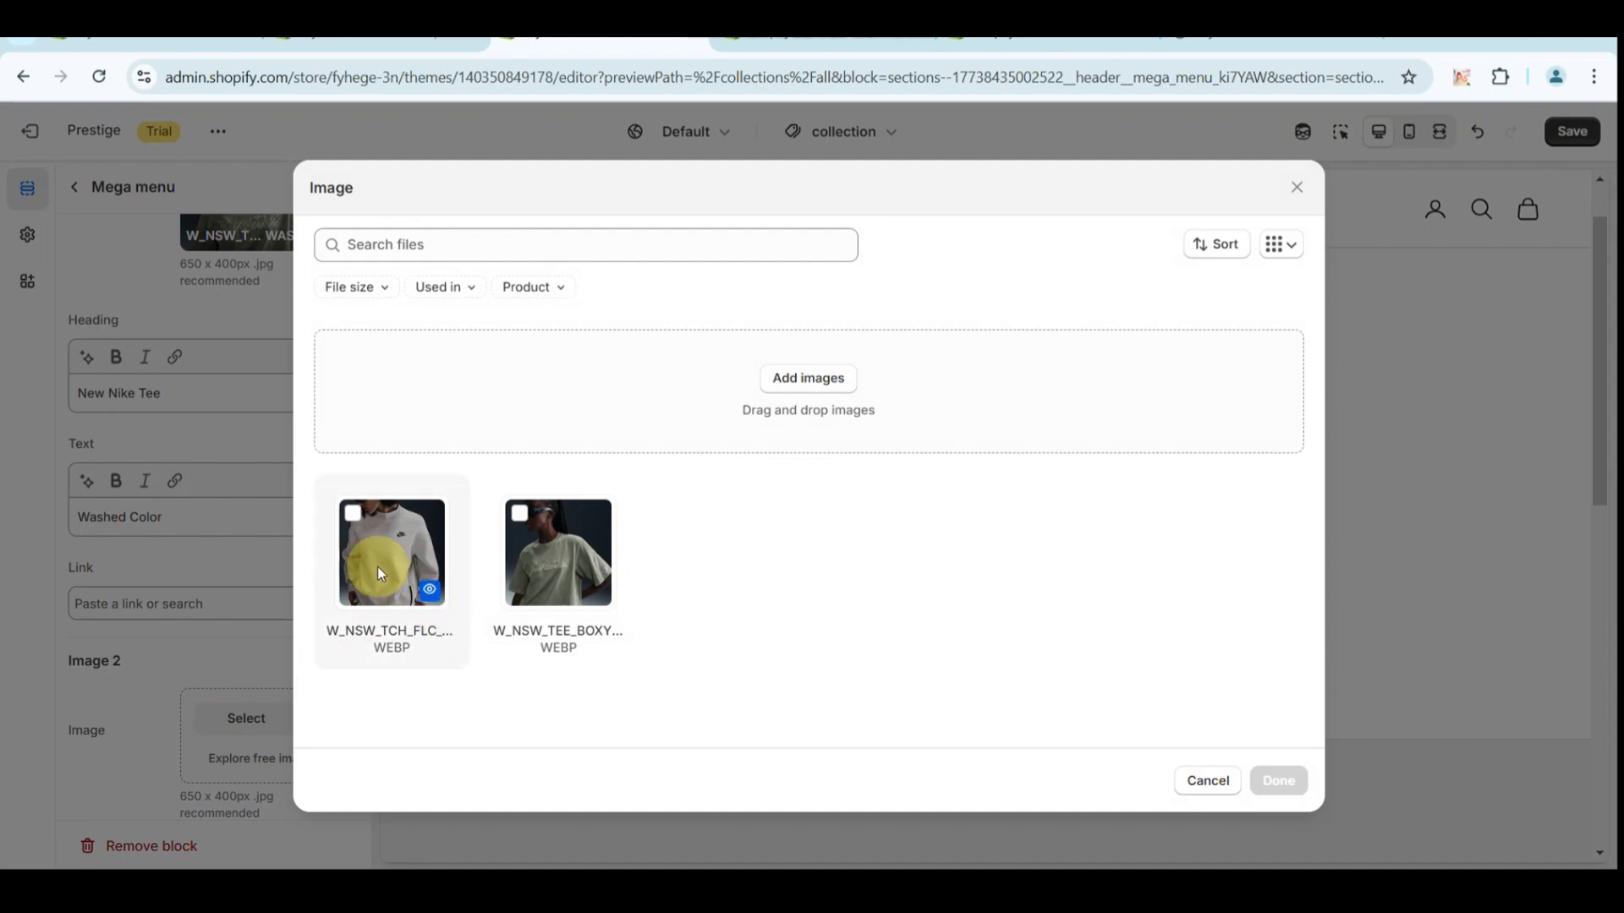
click(360, 548)
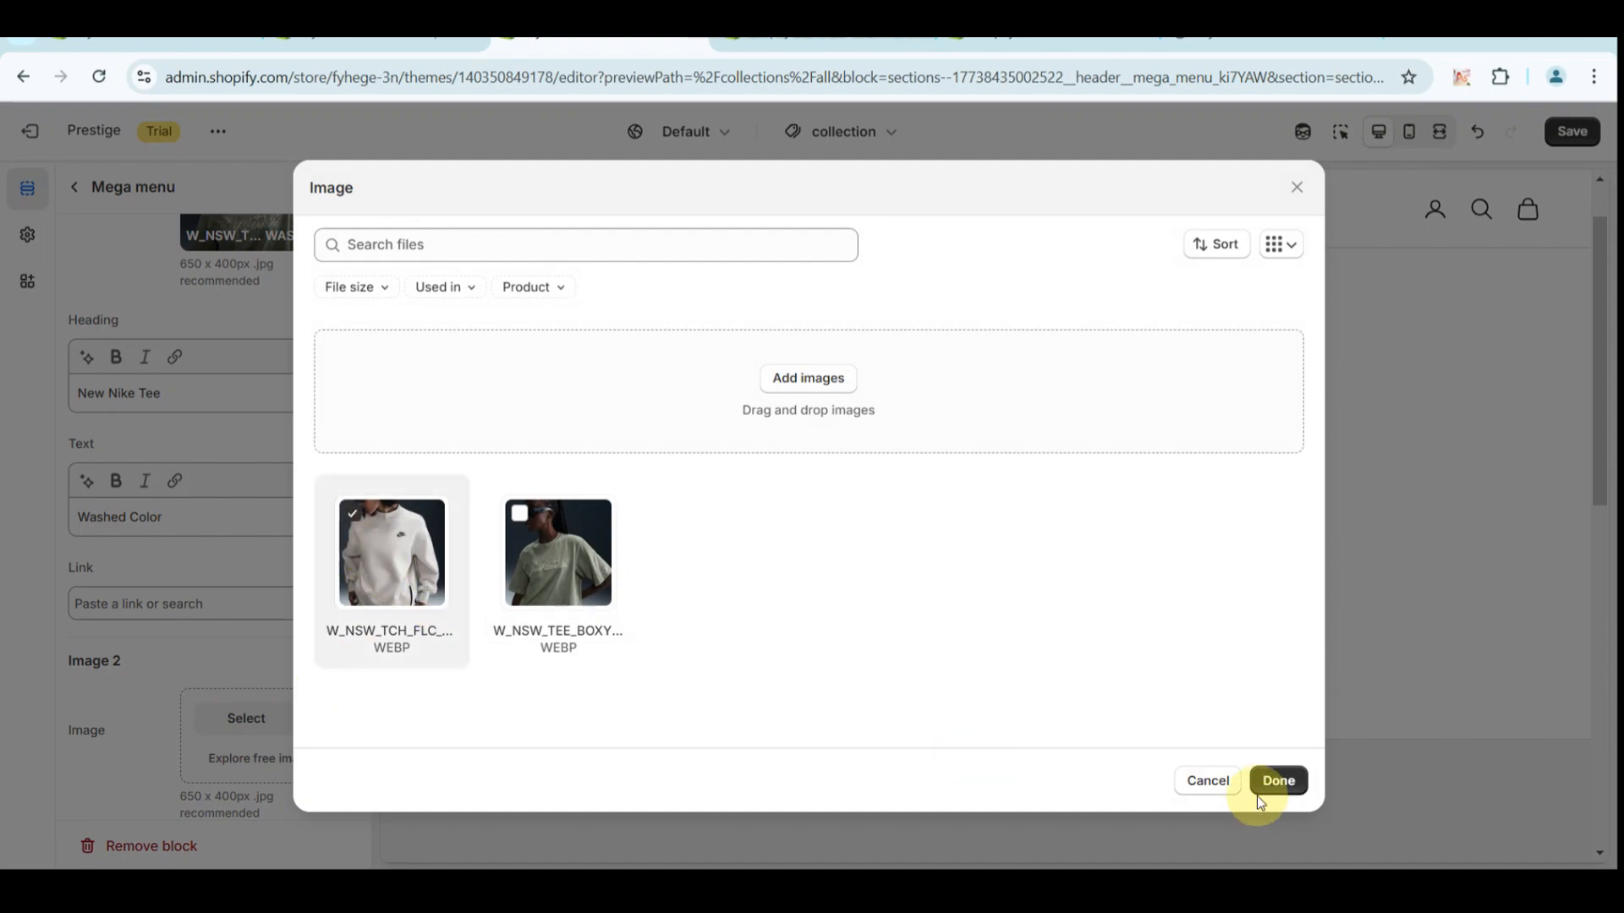
click(1279, 782)
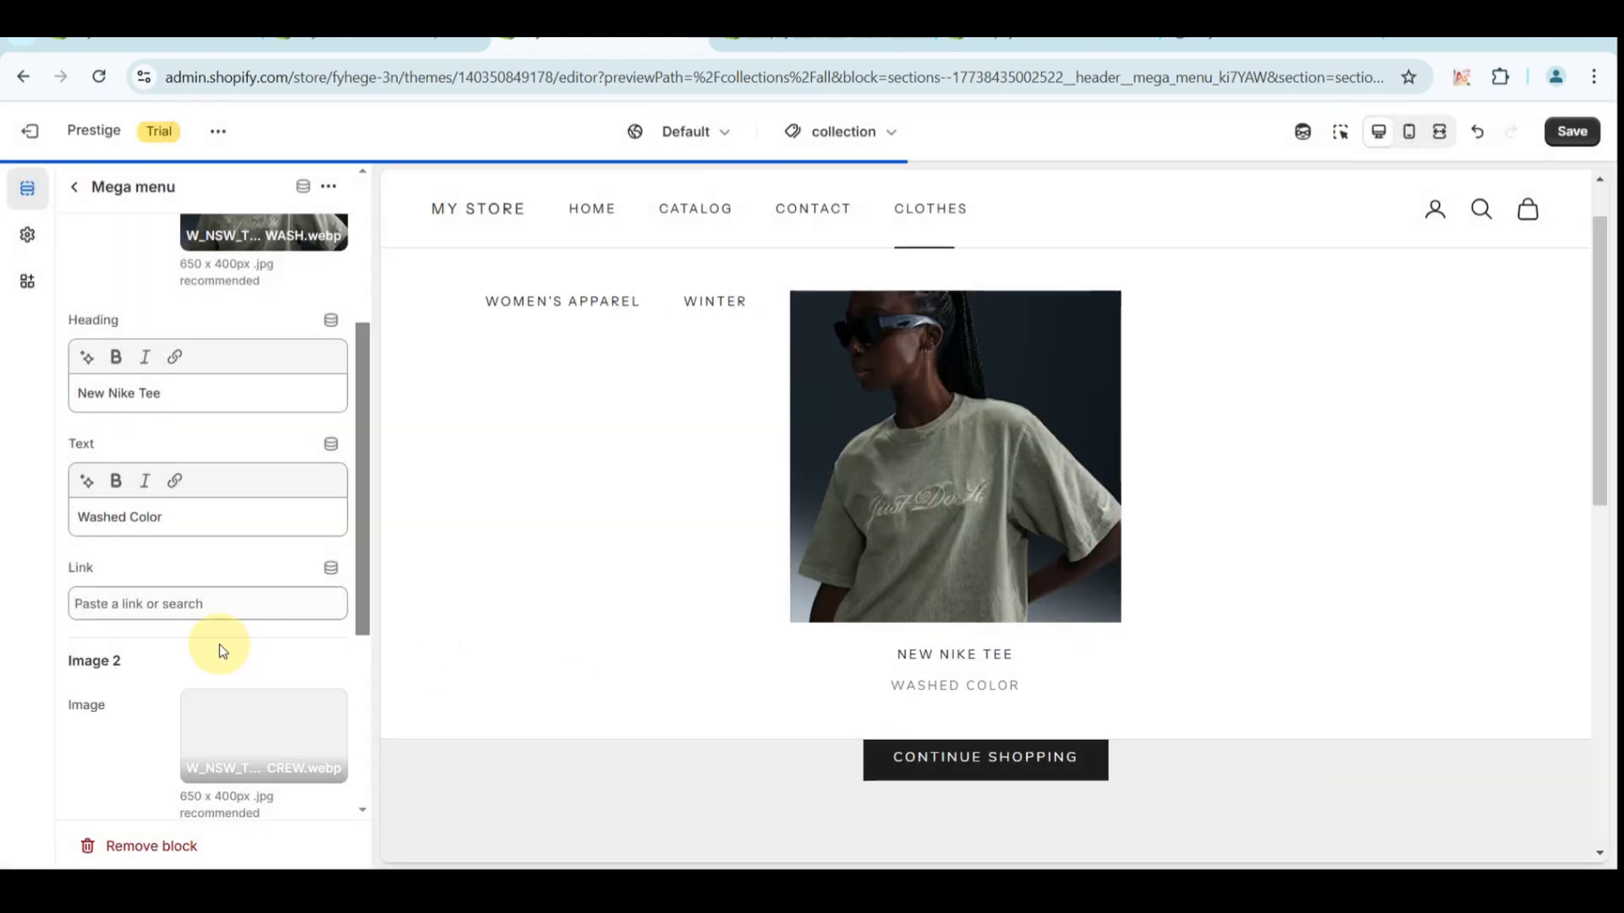
Step: Set Image 2's heading to "Nike Cold Weather" and its text to "New Release"
scroll(222, 652, down, 3)
click(131, 719)
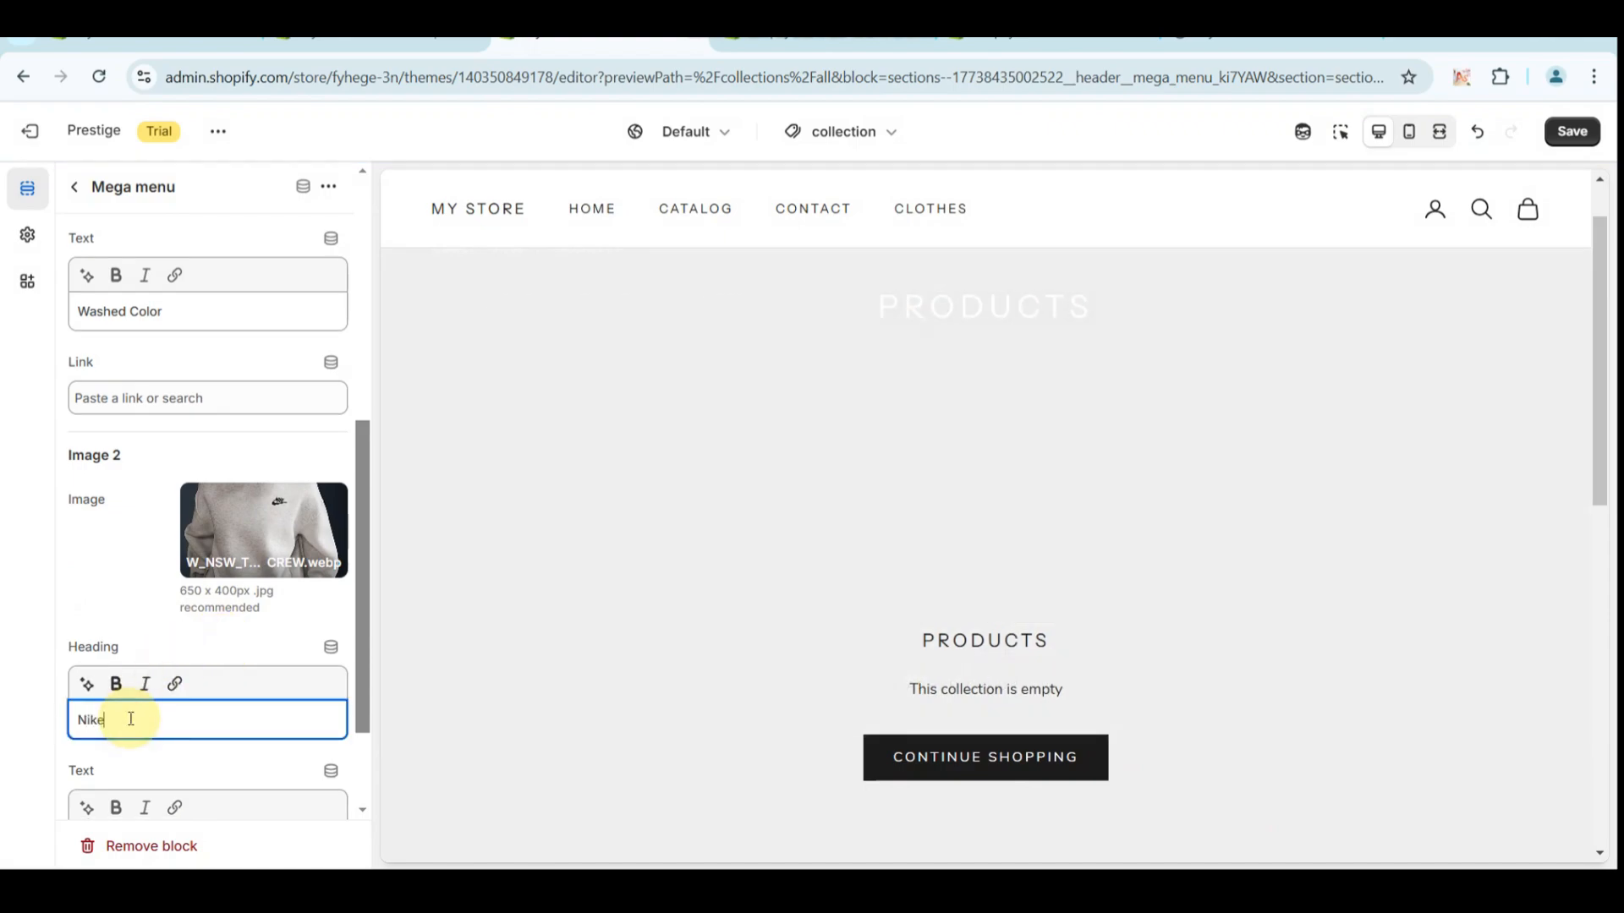
key(BackSpace)
key(BackSpace)
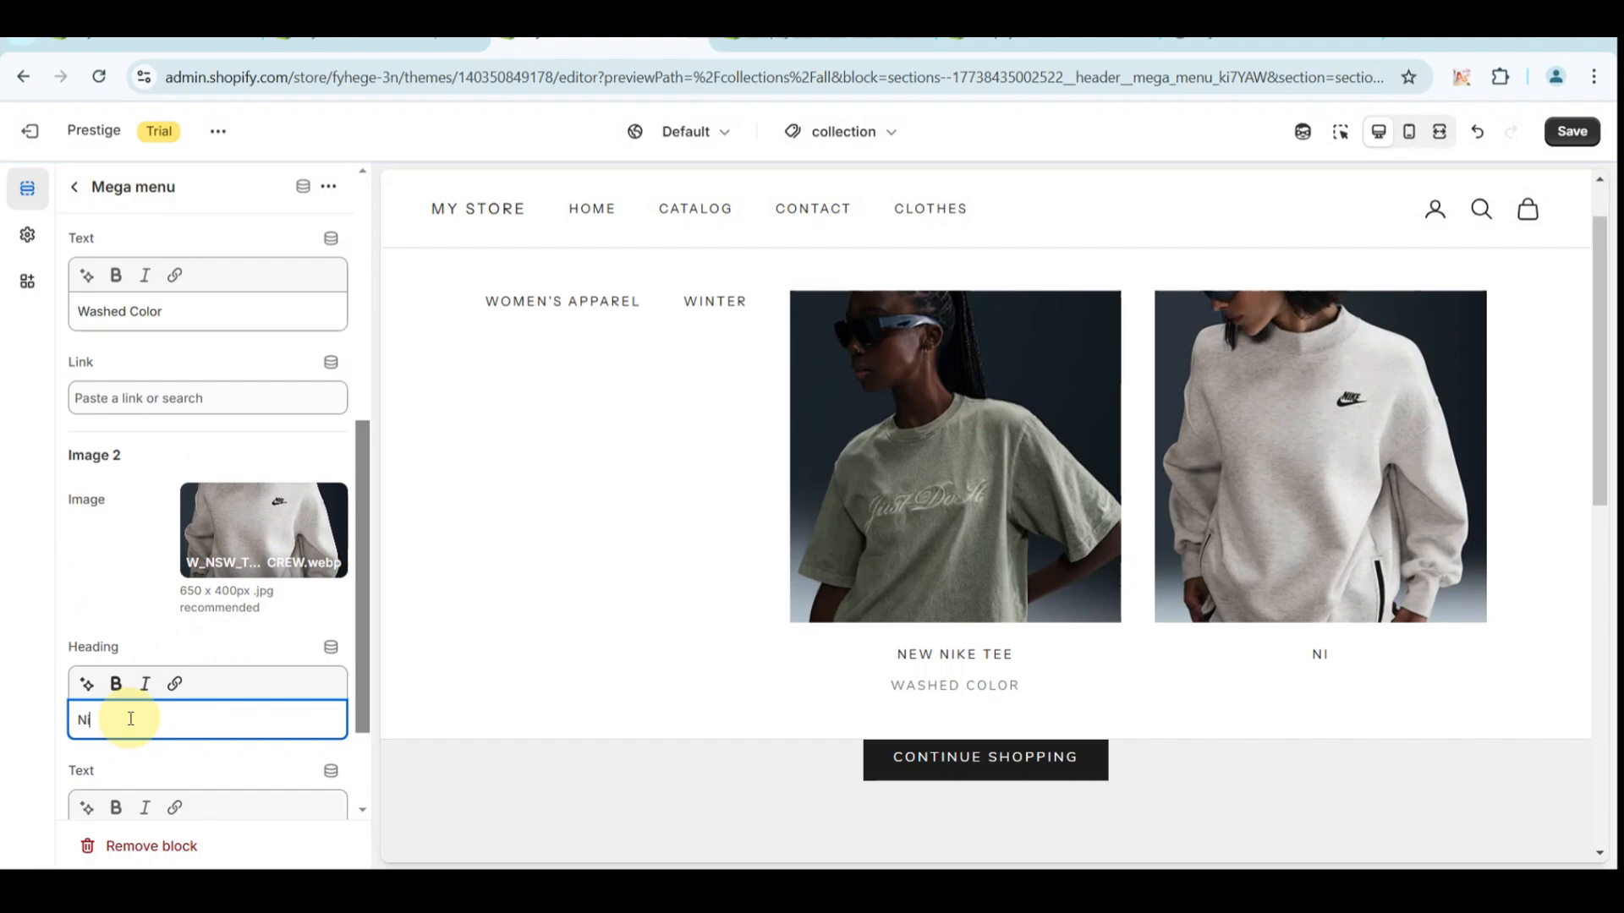
text(Cold Weather)
scroll(131, 719, down, 2)
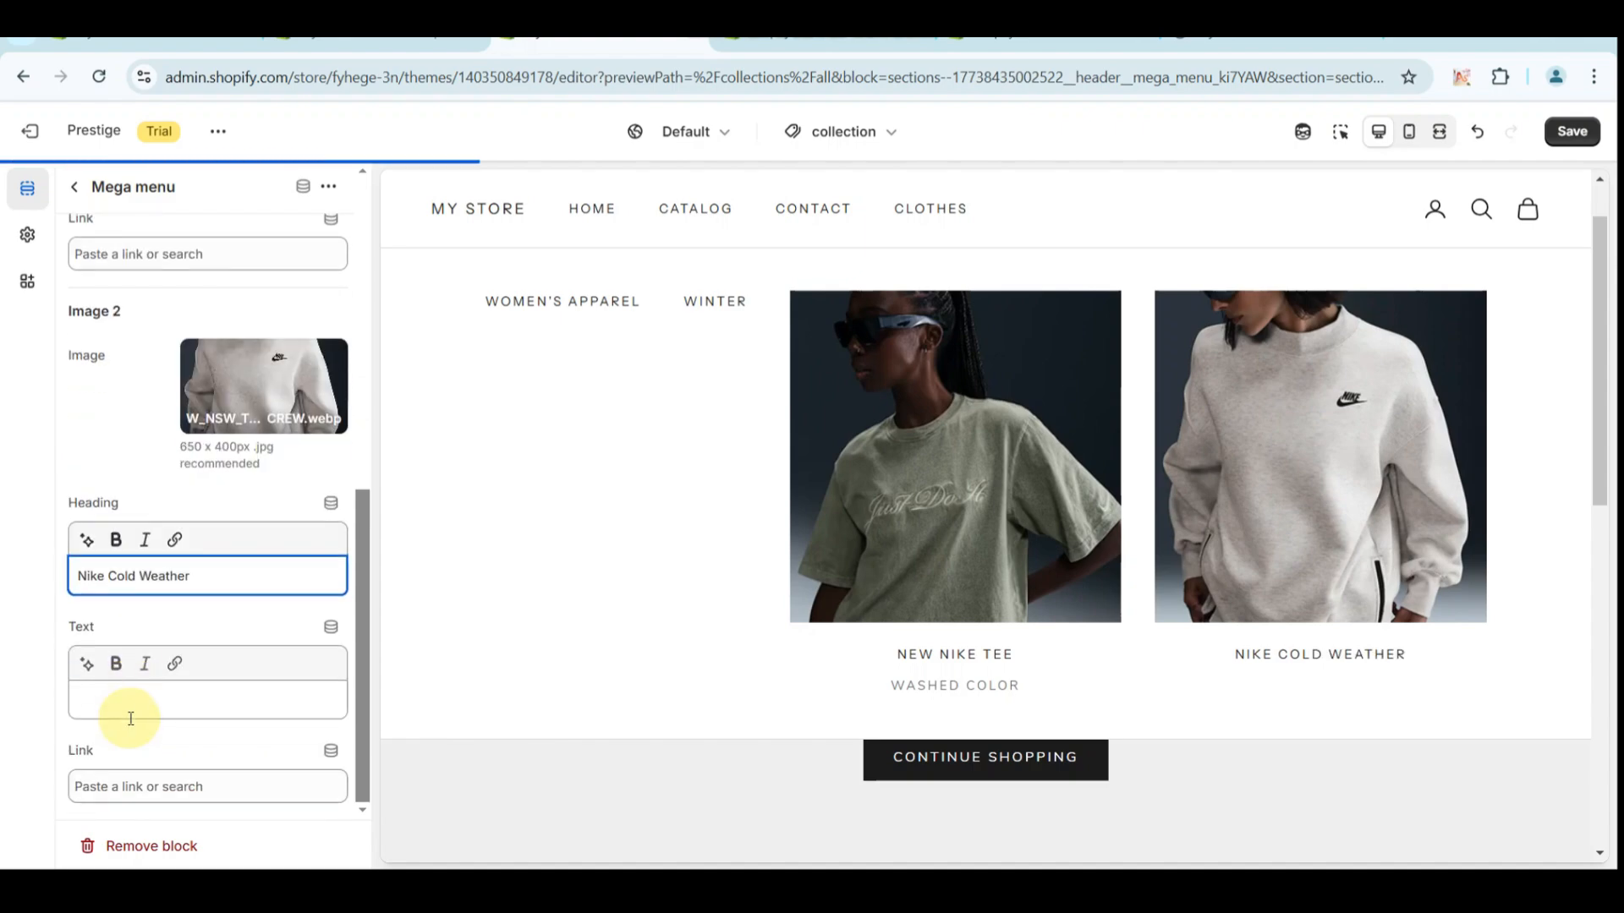
click(112, 700)
text(New Release)
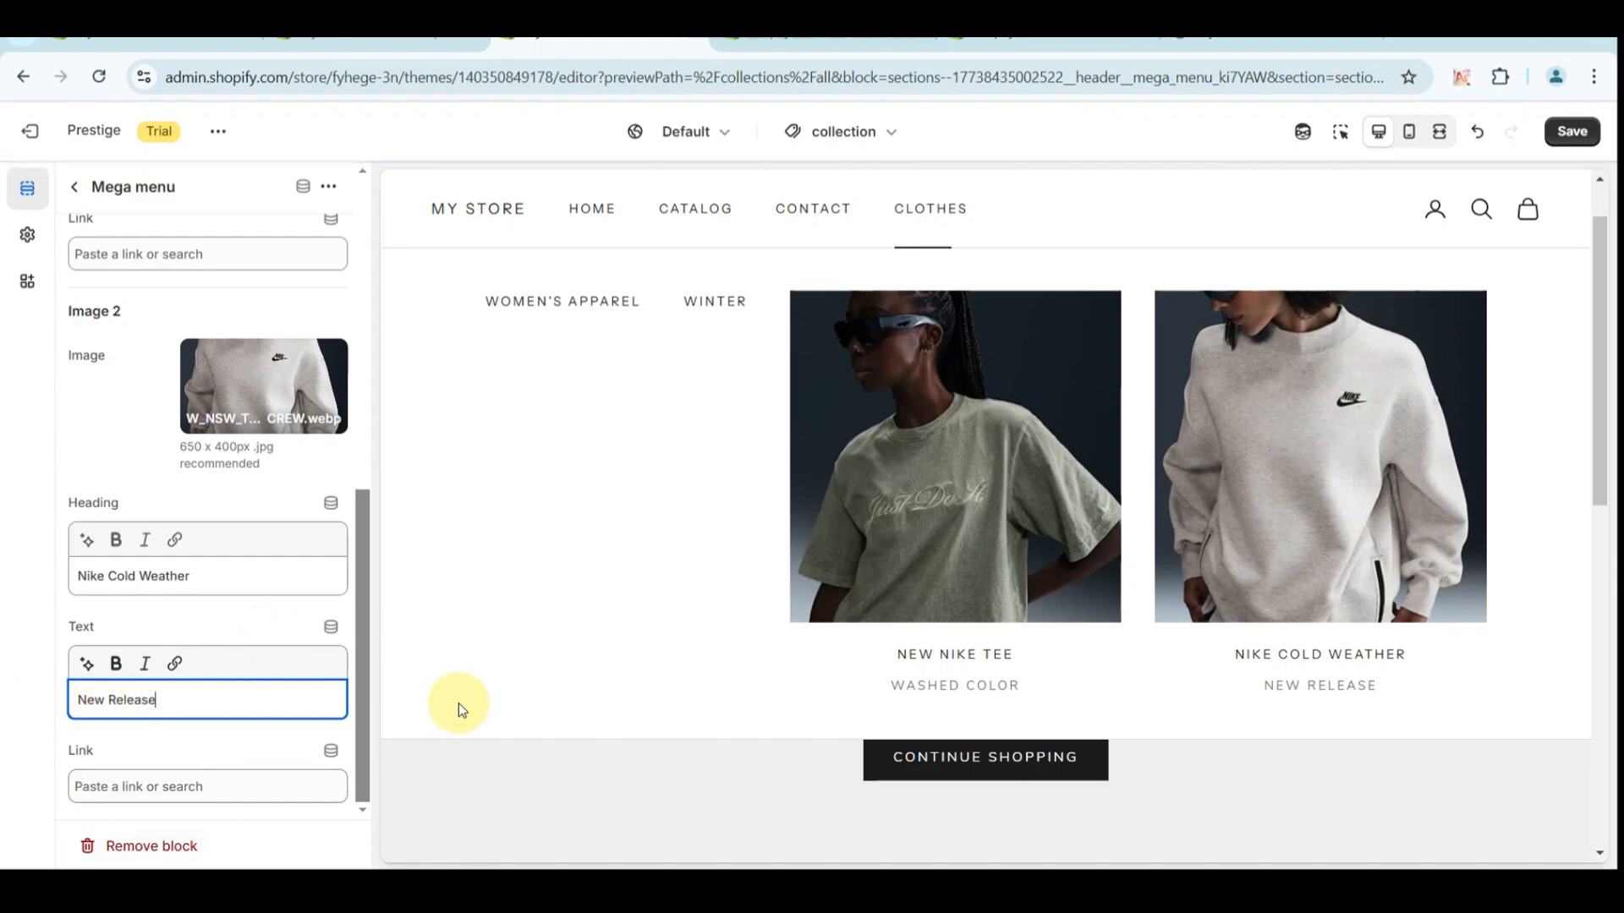
Step: View the storefront in the full-width preview, open the Contact page, and check the Clothes mega menu
scroll(344, 335, up, 8)
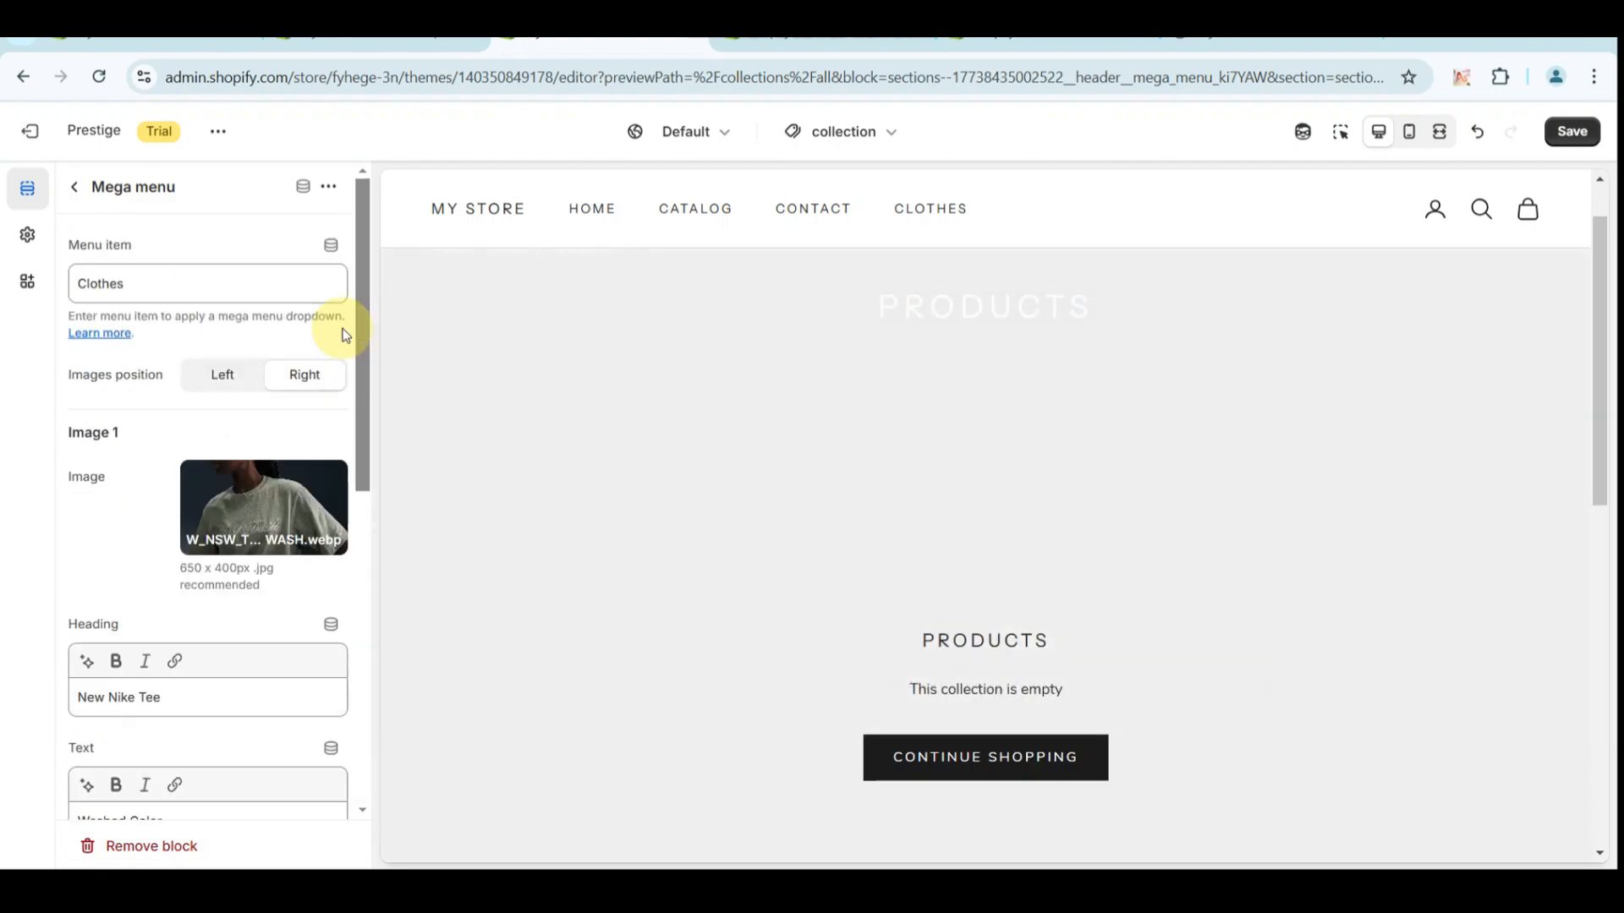
click(1442, 136)
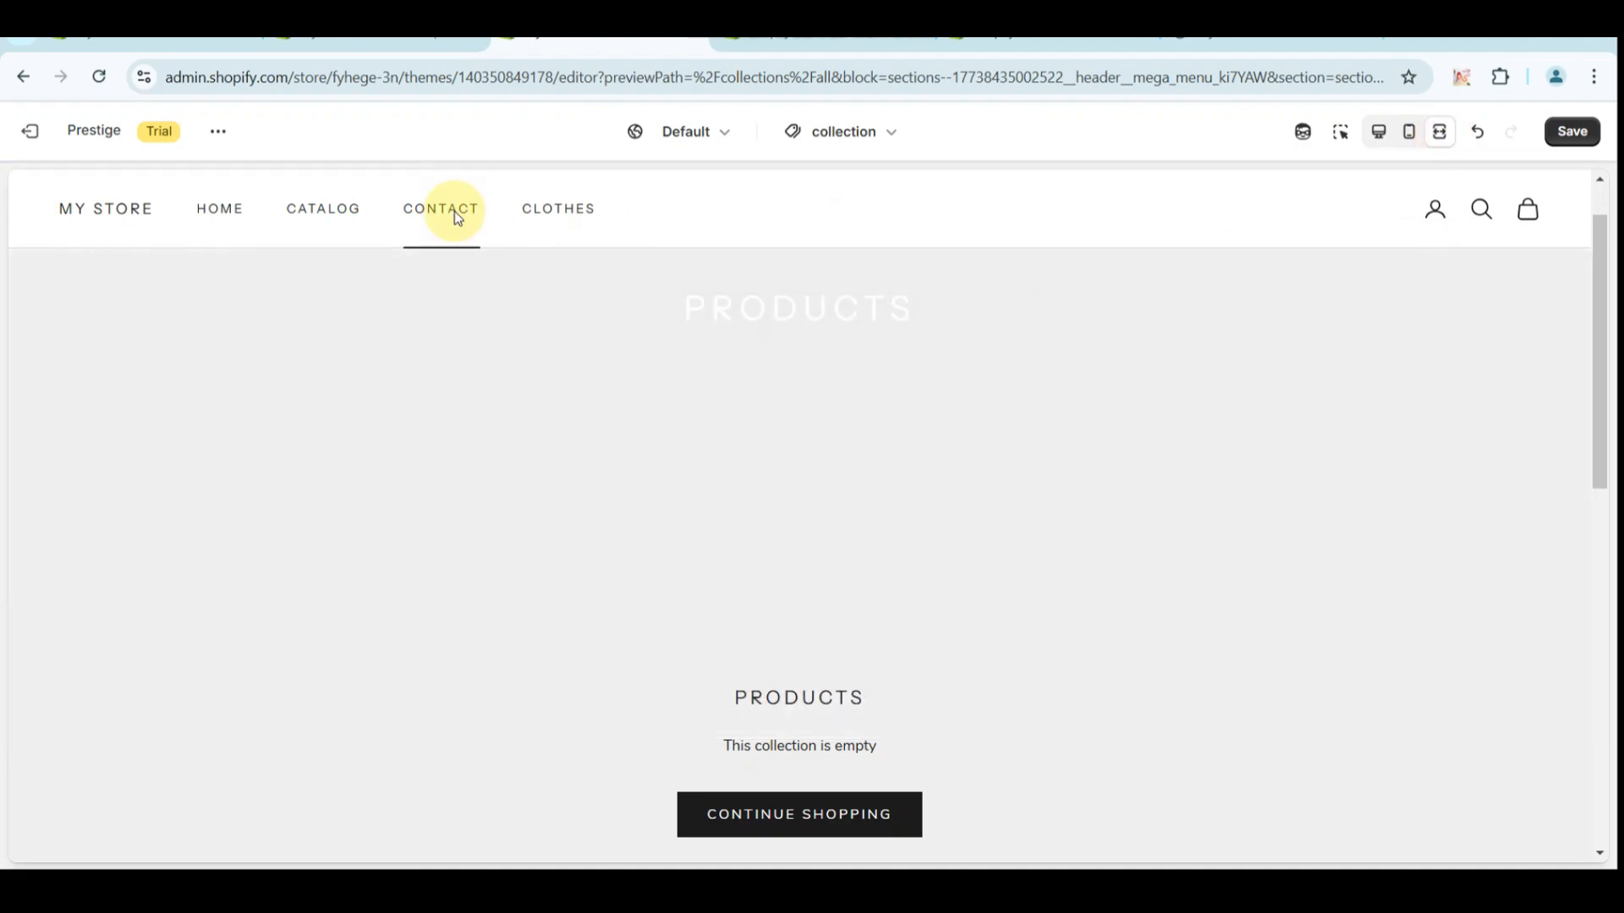
click(454, 211)
mouse_move(537, 257)
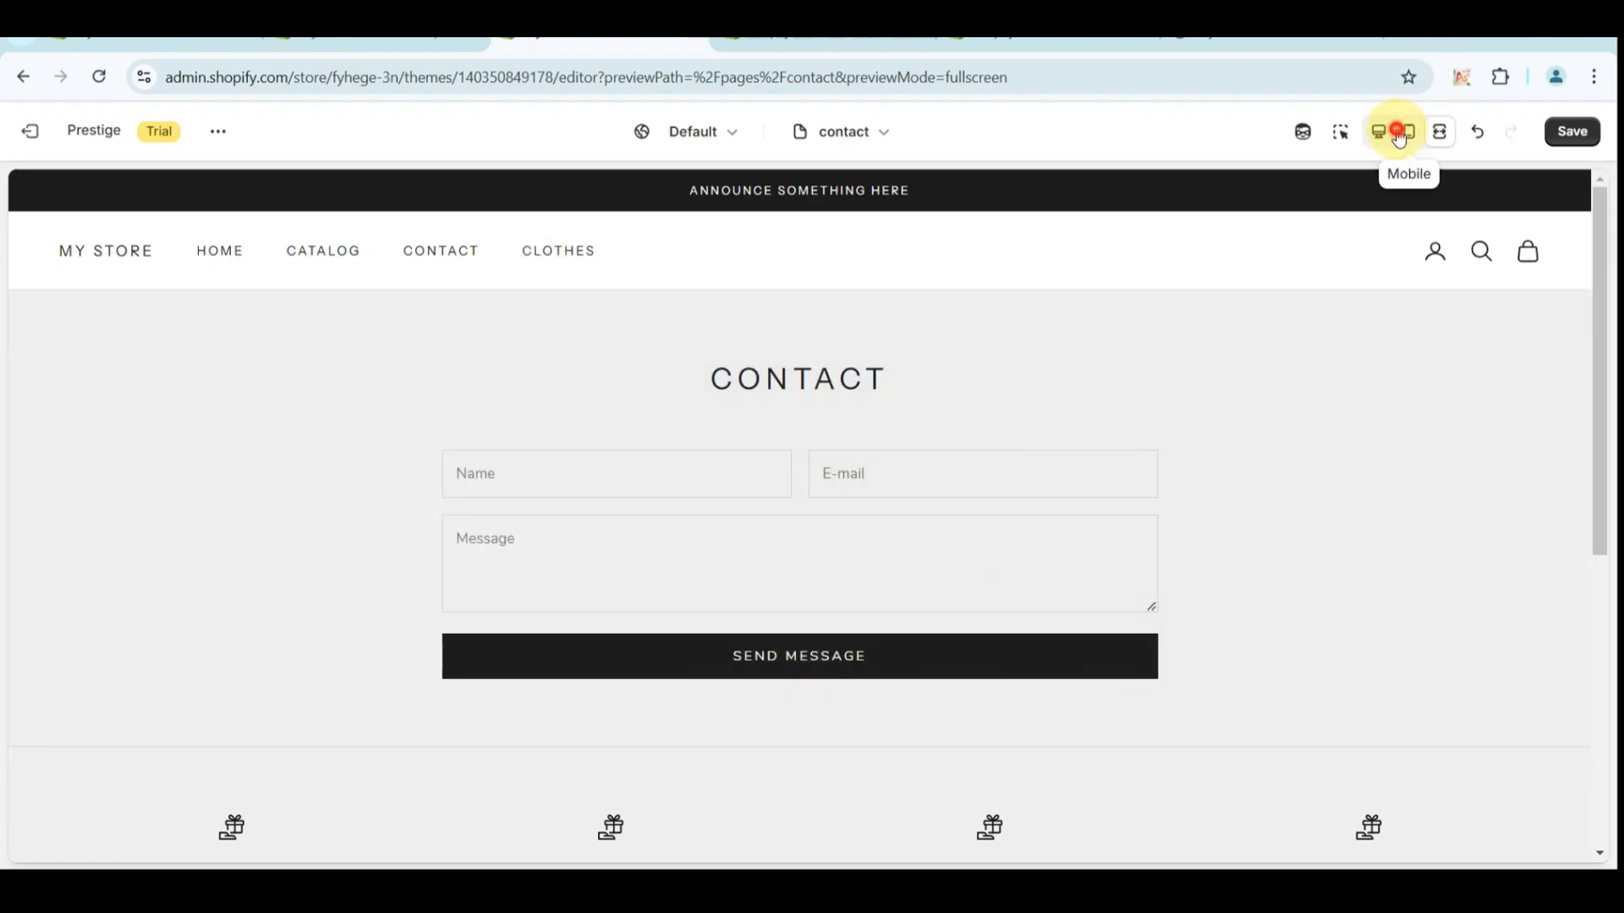
Step: Check the Clothes submenu in the mobile preview's navigation drawer, close the drawer, and save the Prestige theme changes
click(1402, 134)
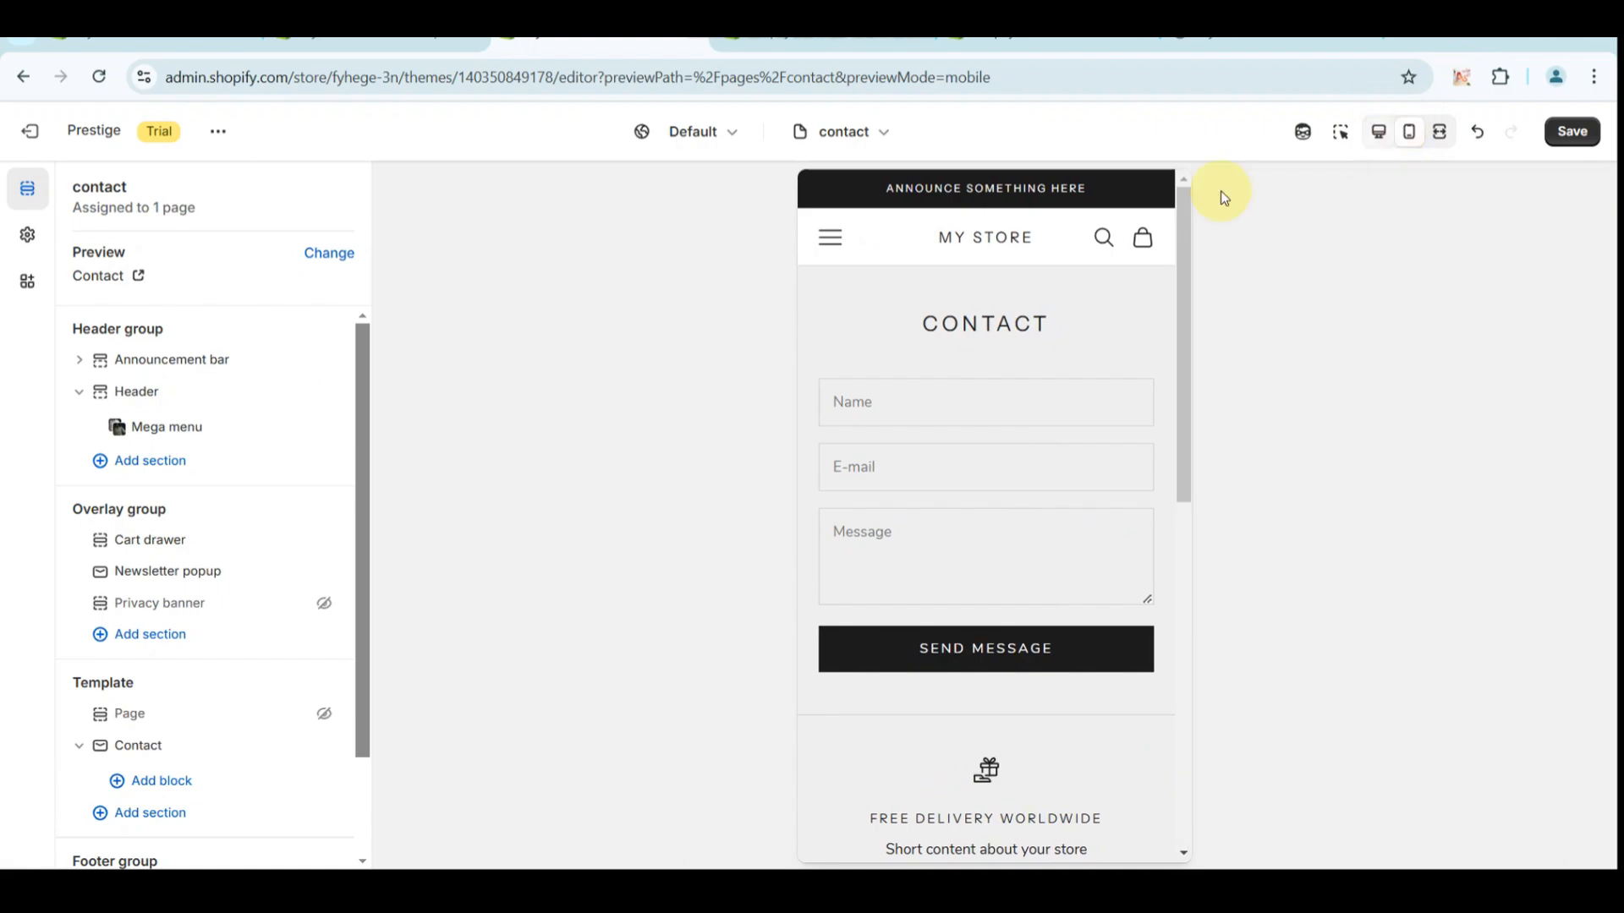
click(842, 241)
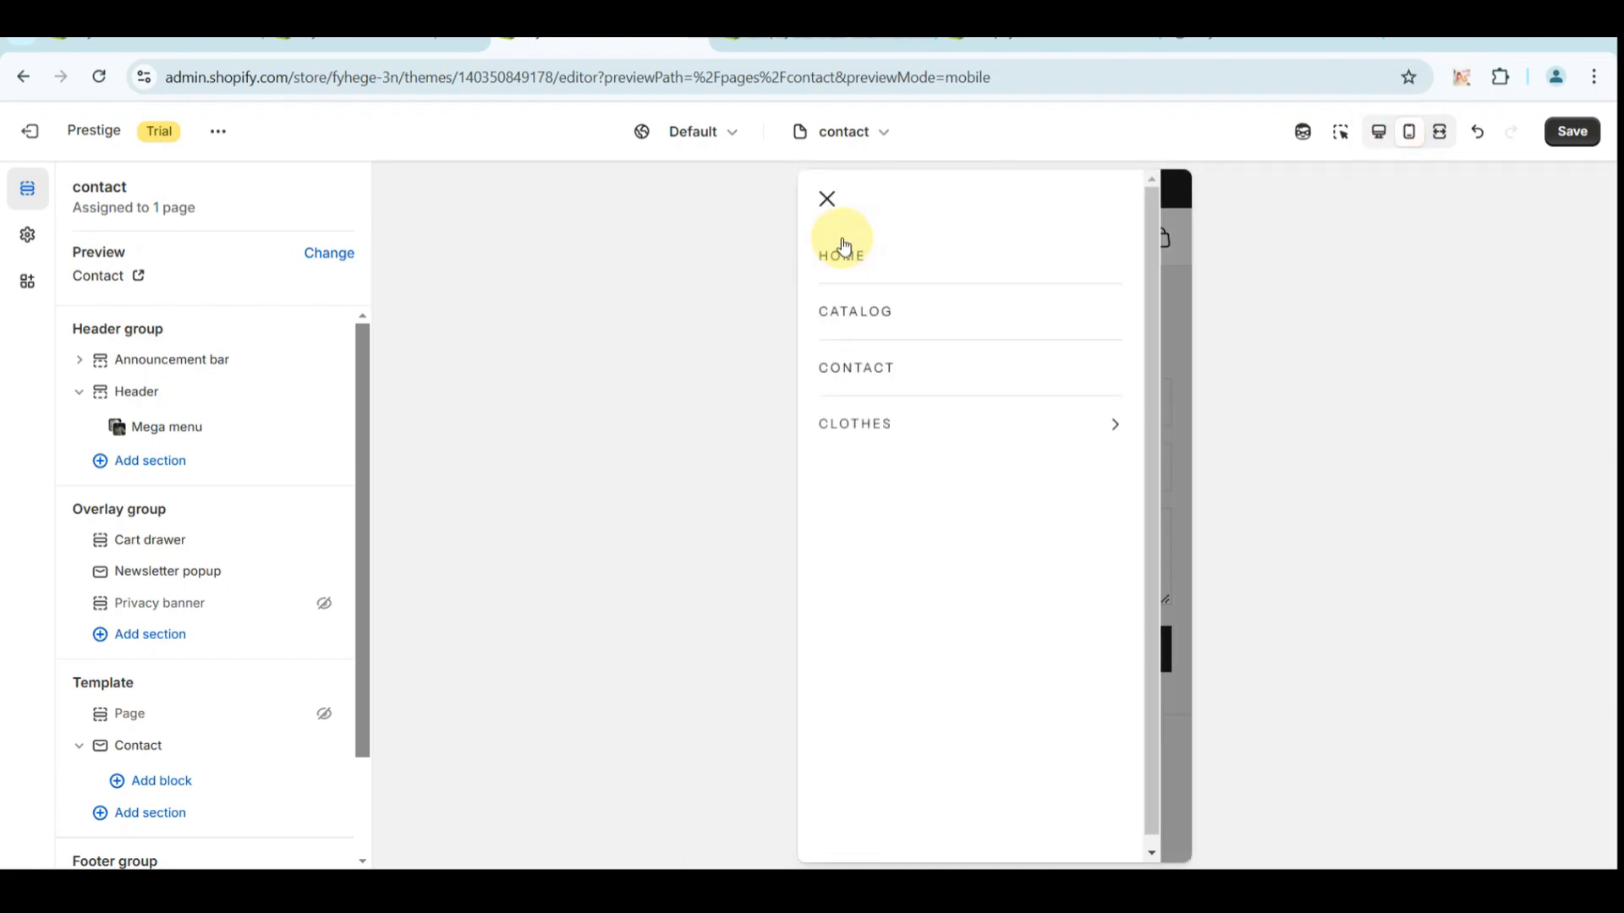
click(903, 438)
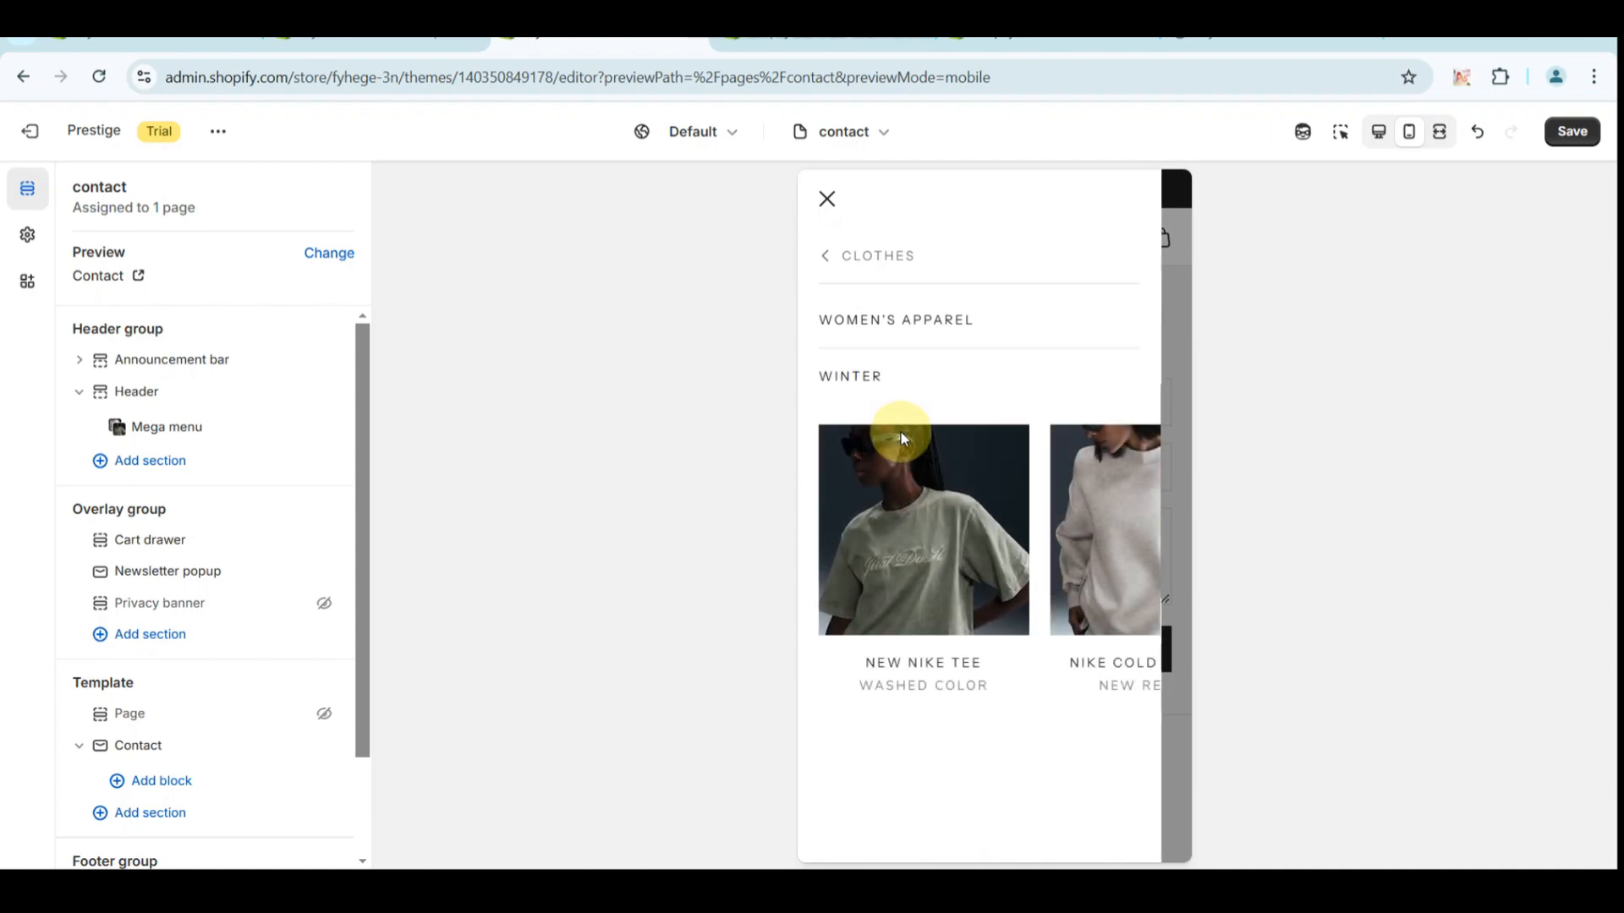
click(827, 198)
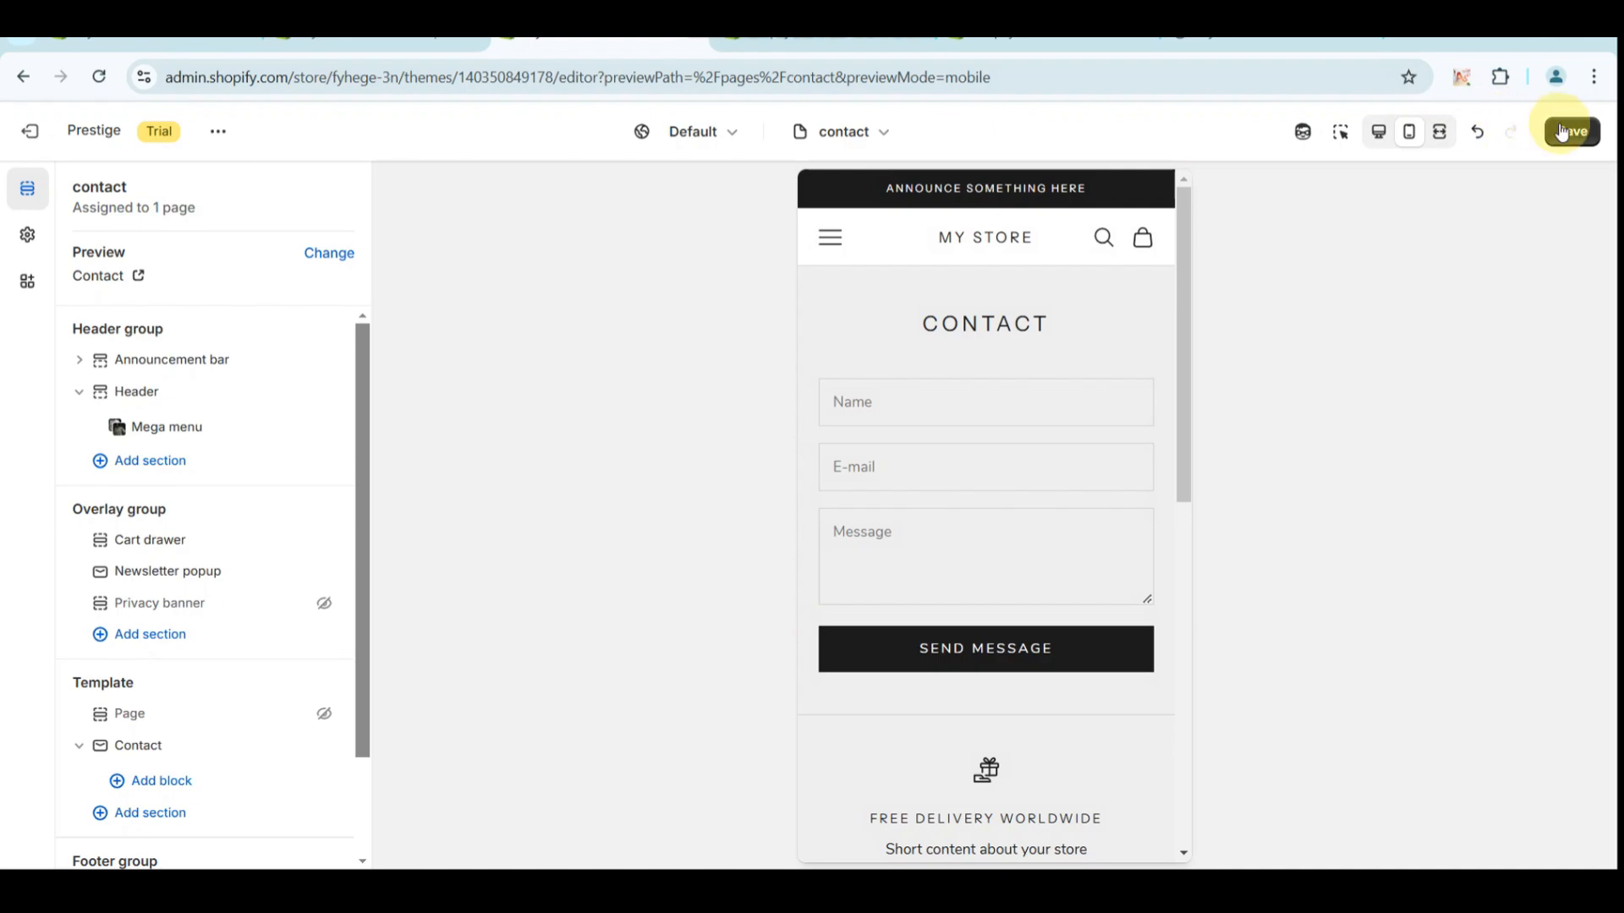
click(1573, 133)
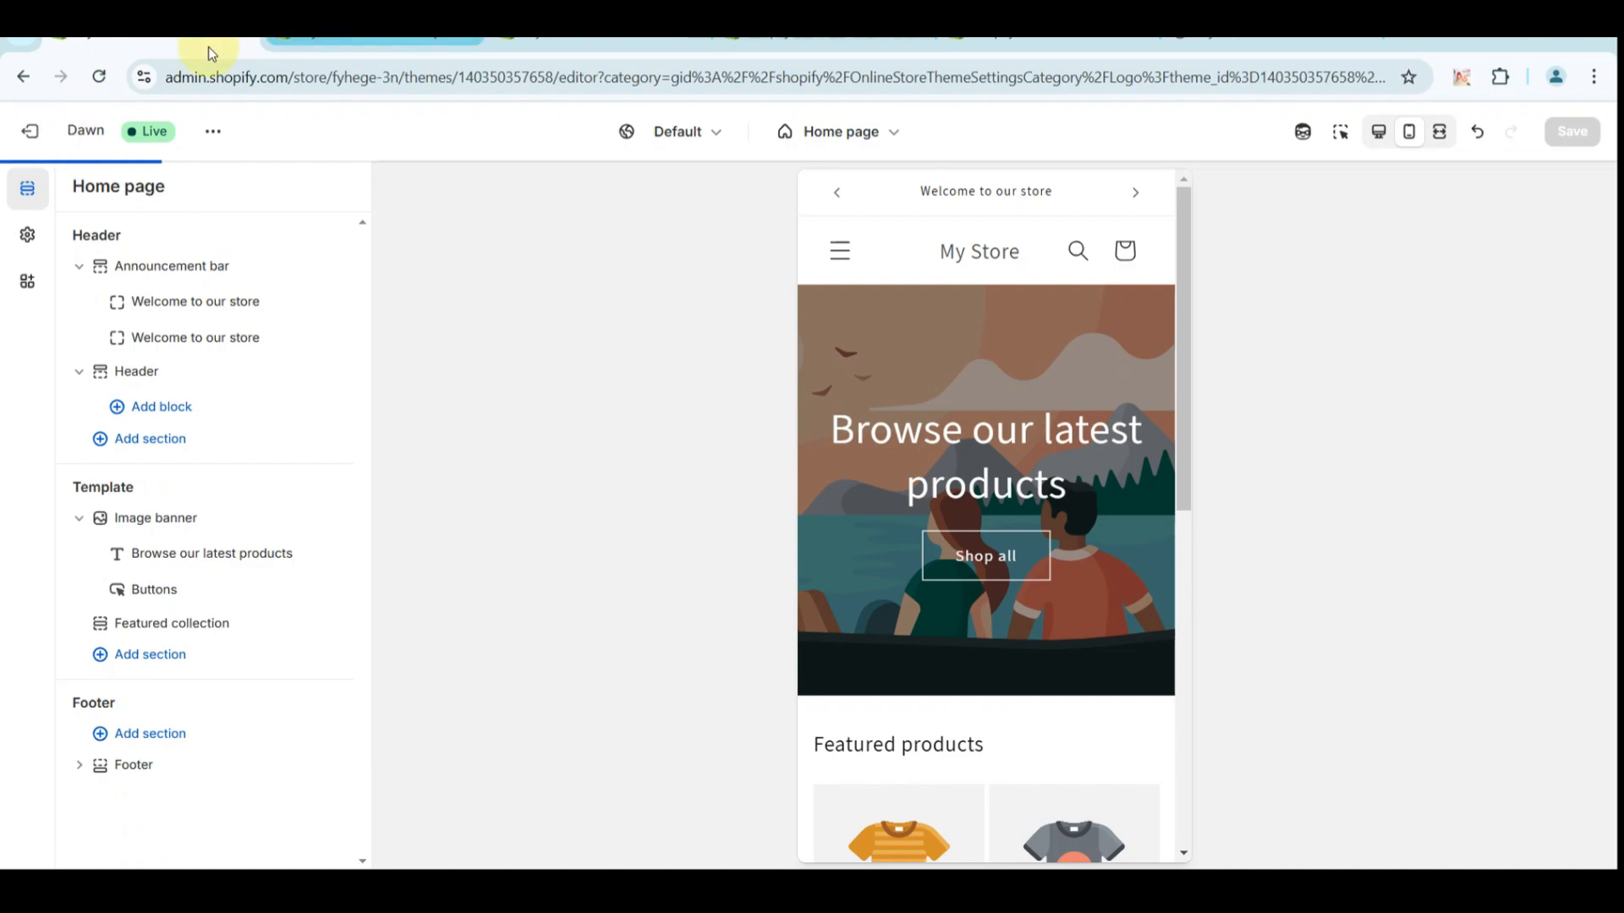
Step: View the live online store from the Shopify admin and open the Clothes dropdown in its header
click(871, 34)
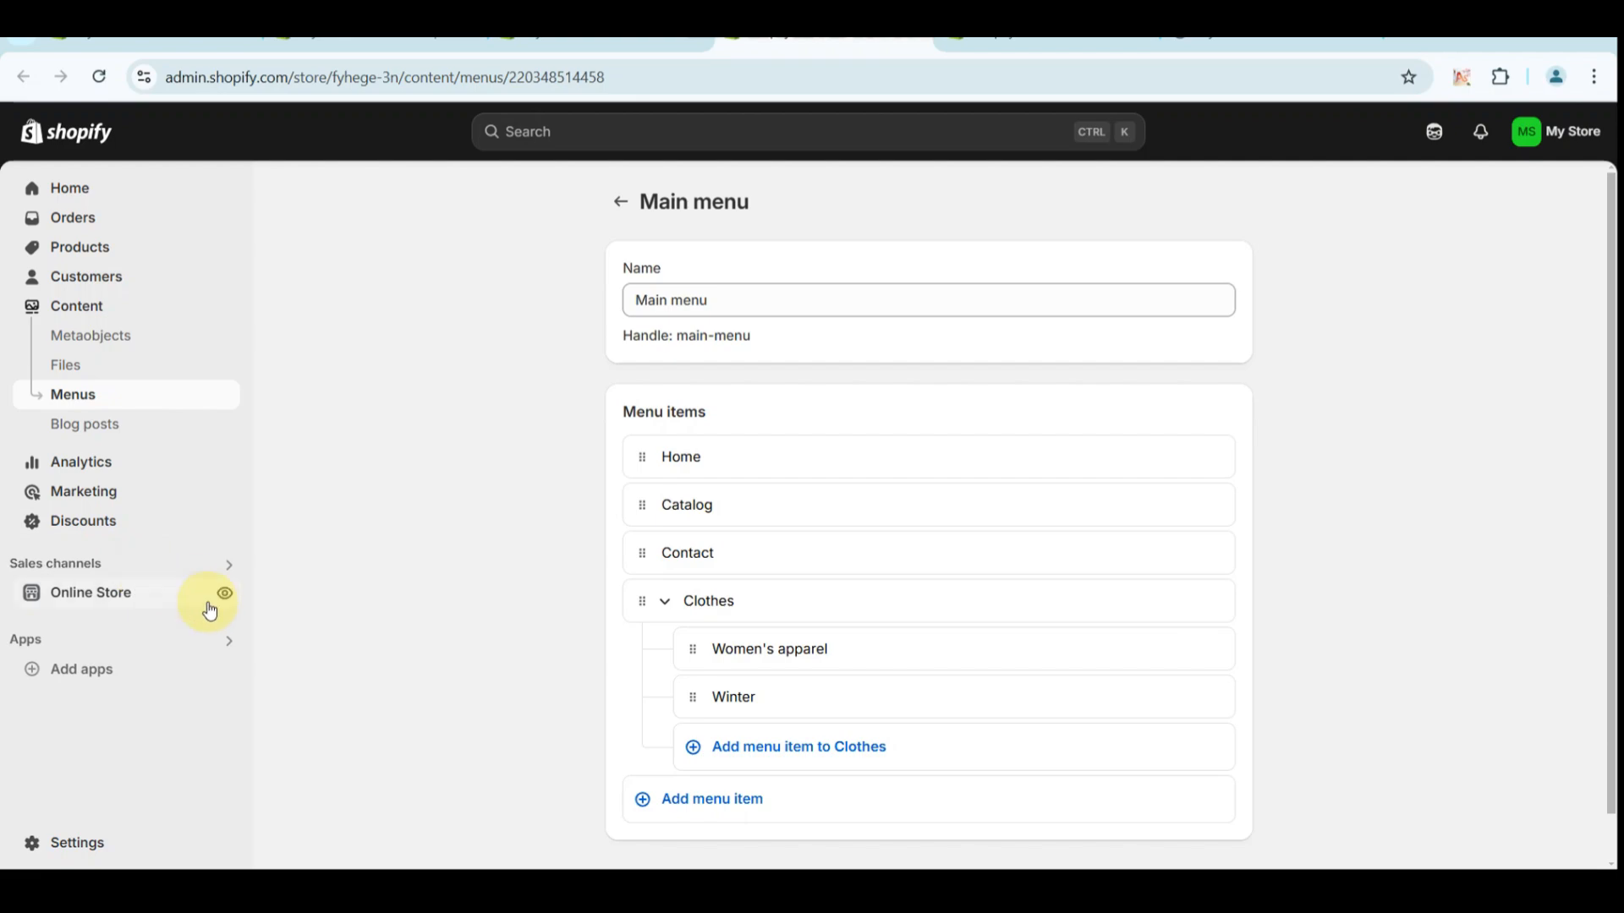
click(222, 596)
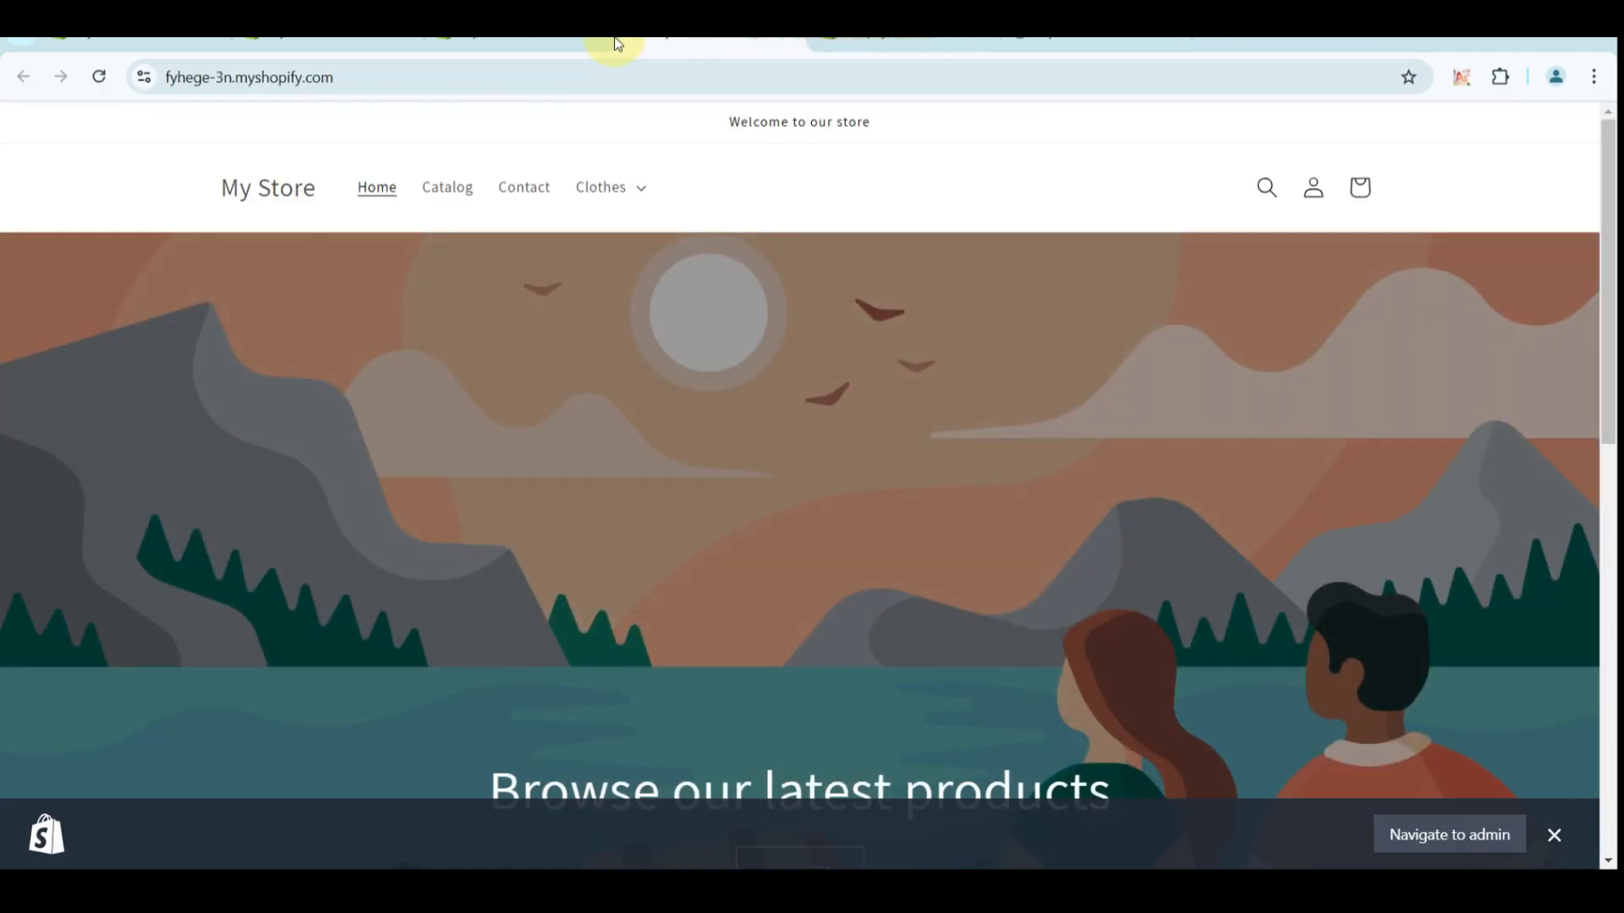
click(593, 204)
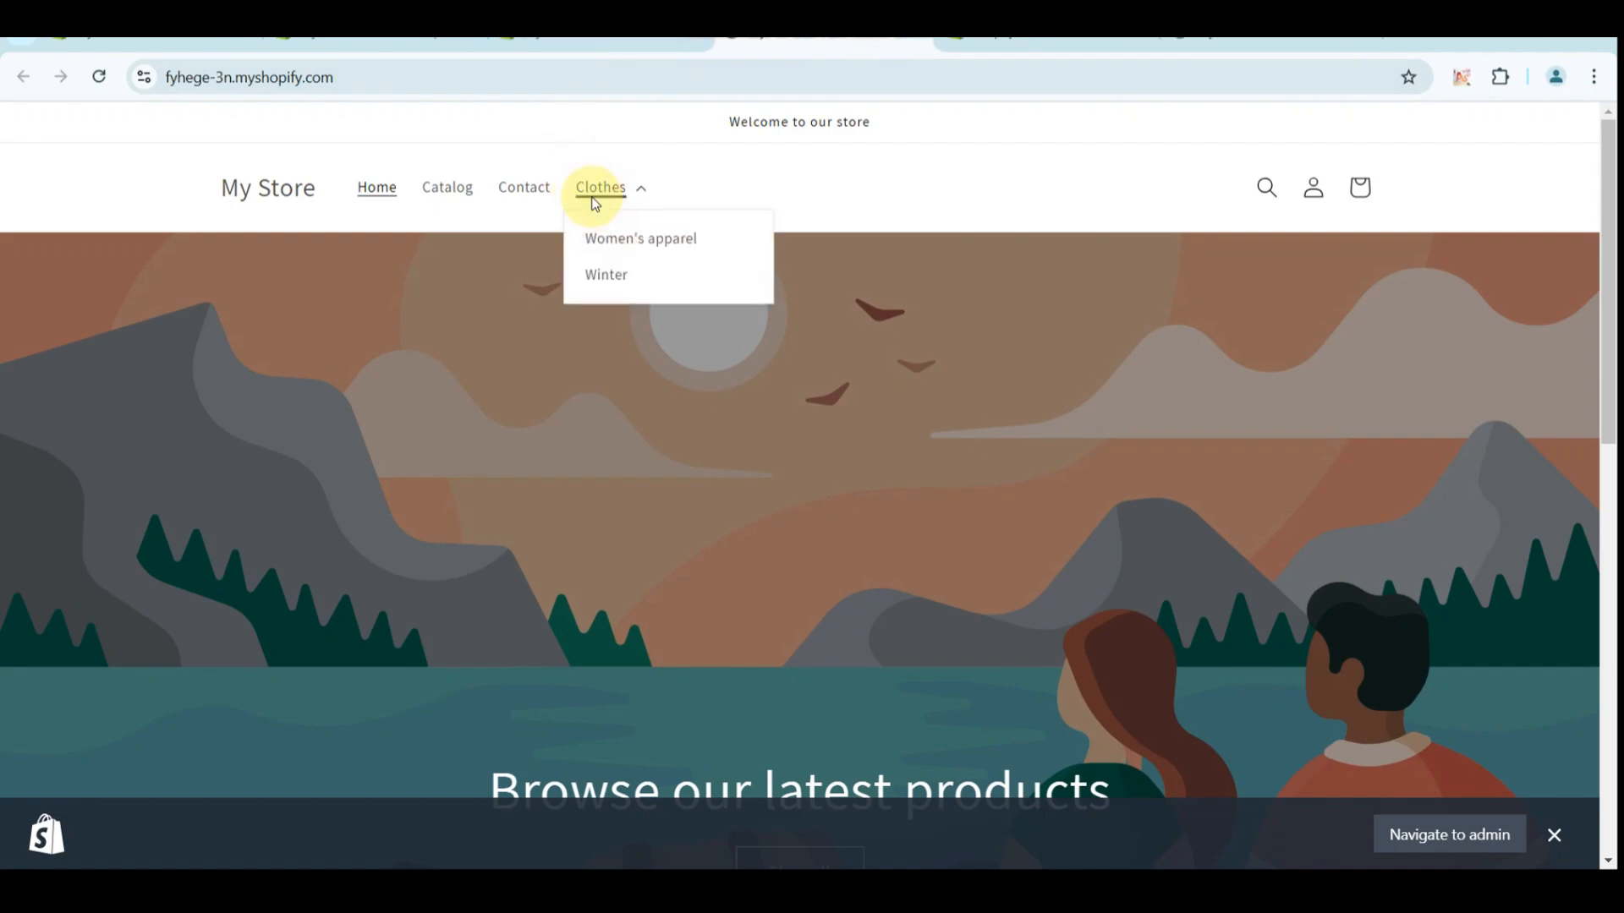
Step: Return to the Prestige theme editor, check the mobile navigation drawer, and show the Clothes mega menu in the full-width preview
click(596, 42)
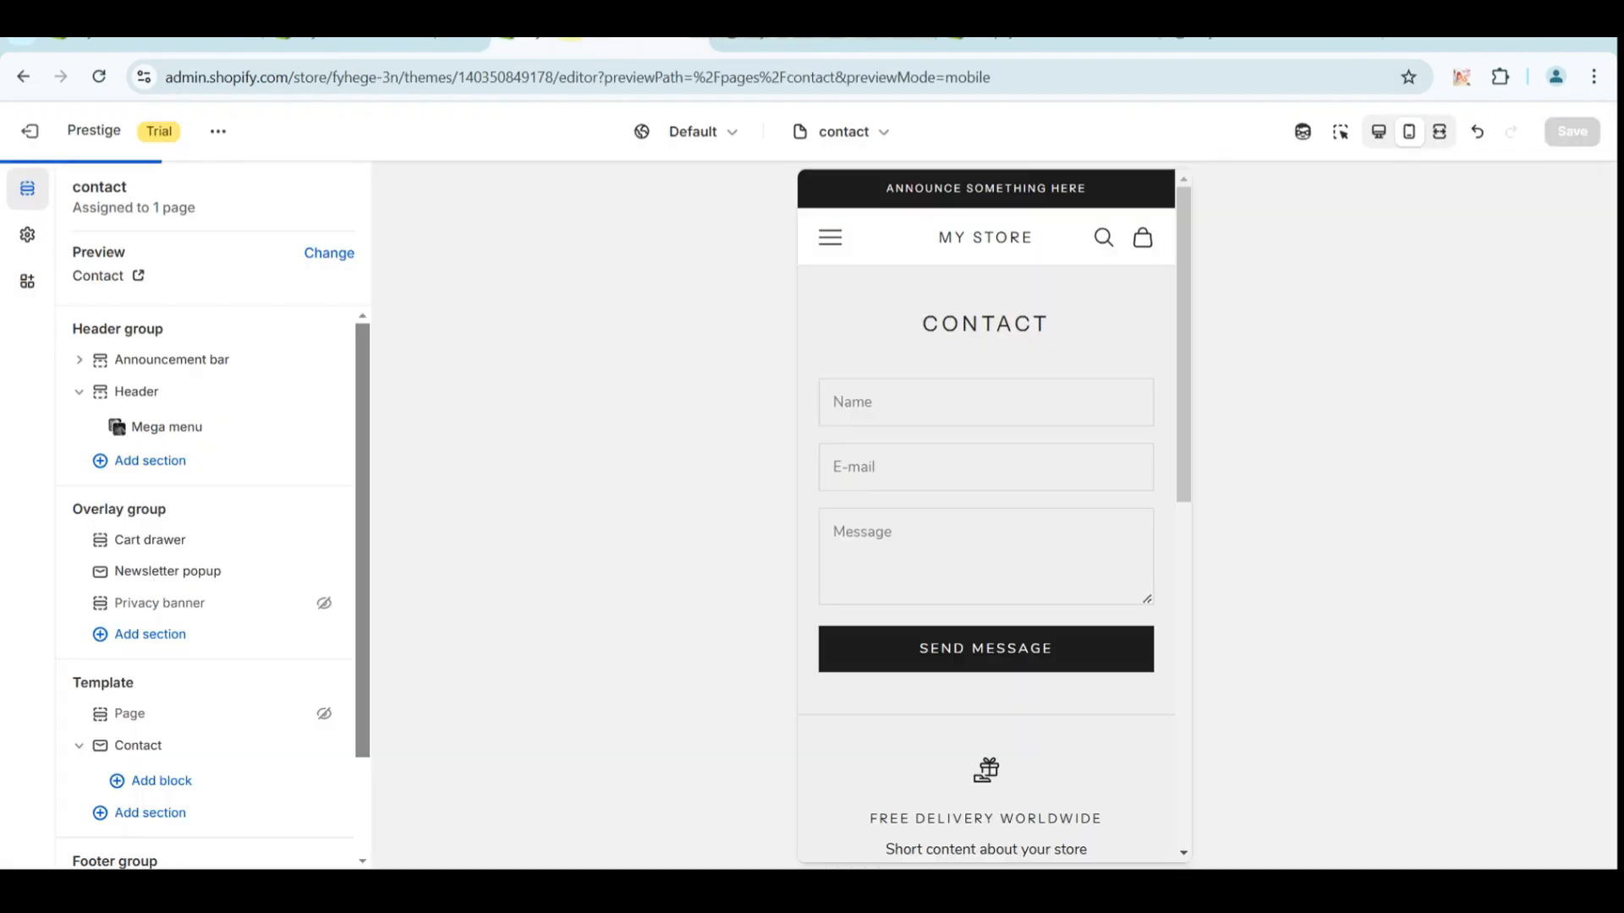
click(833, 247)
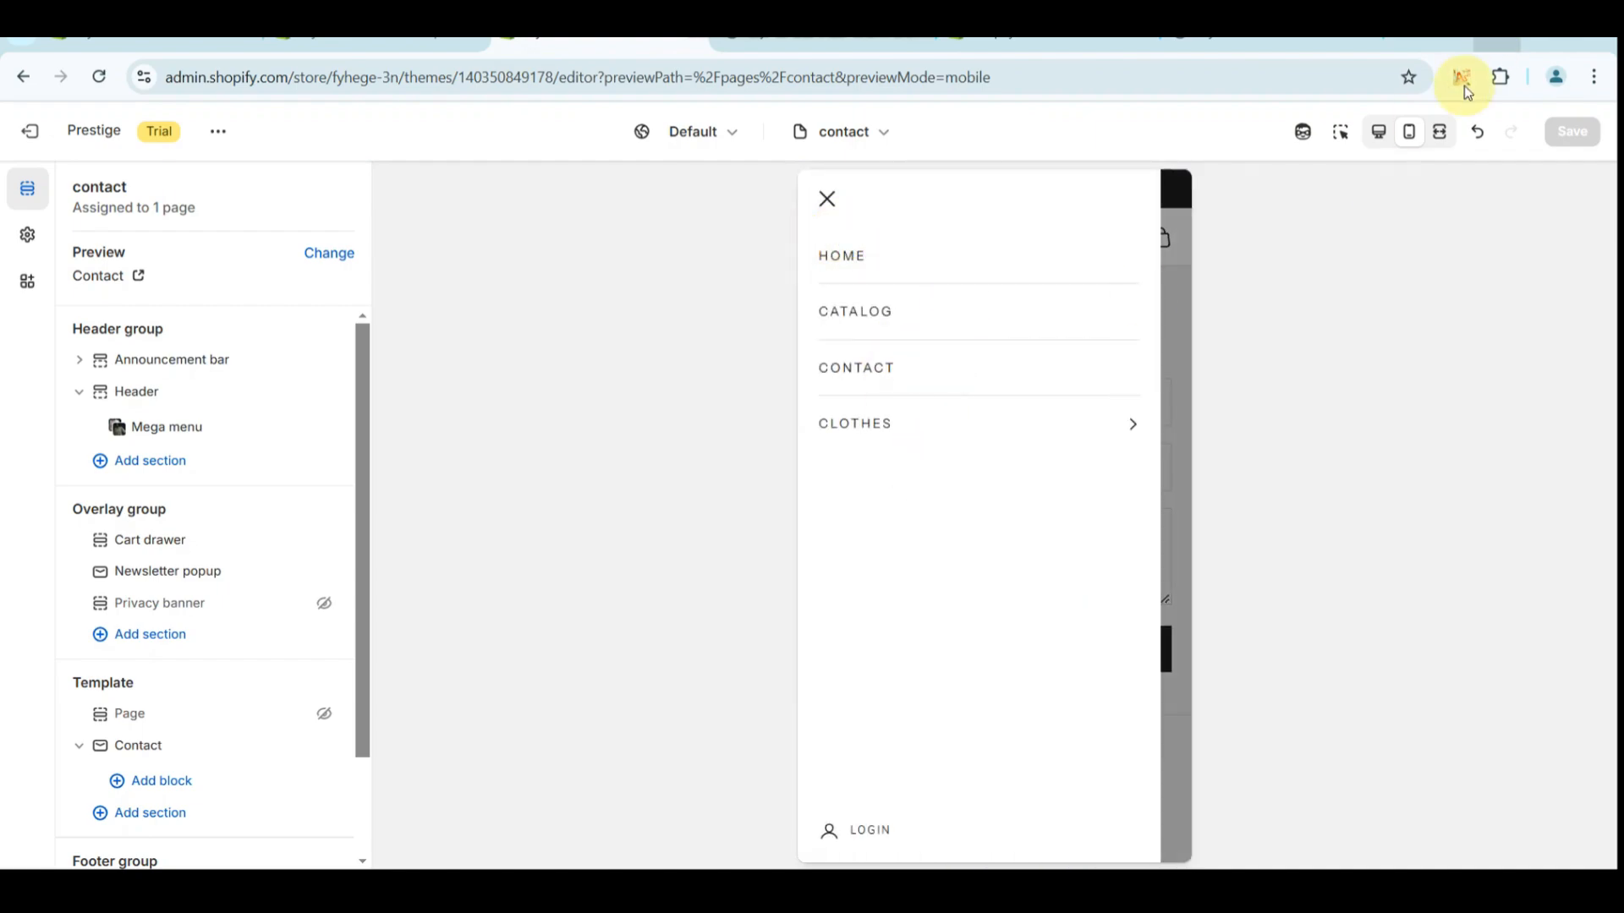
click(1441, 133)
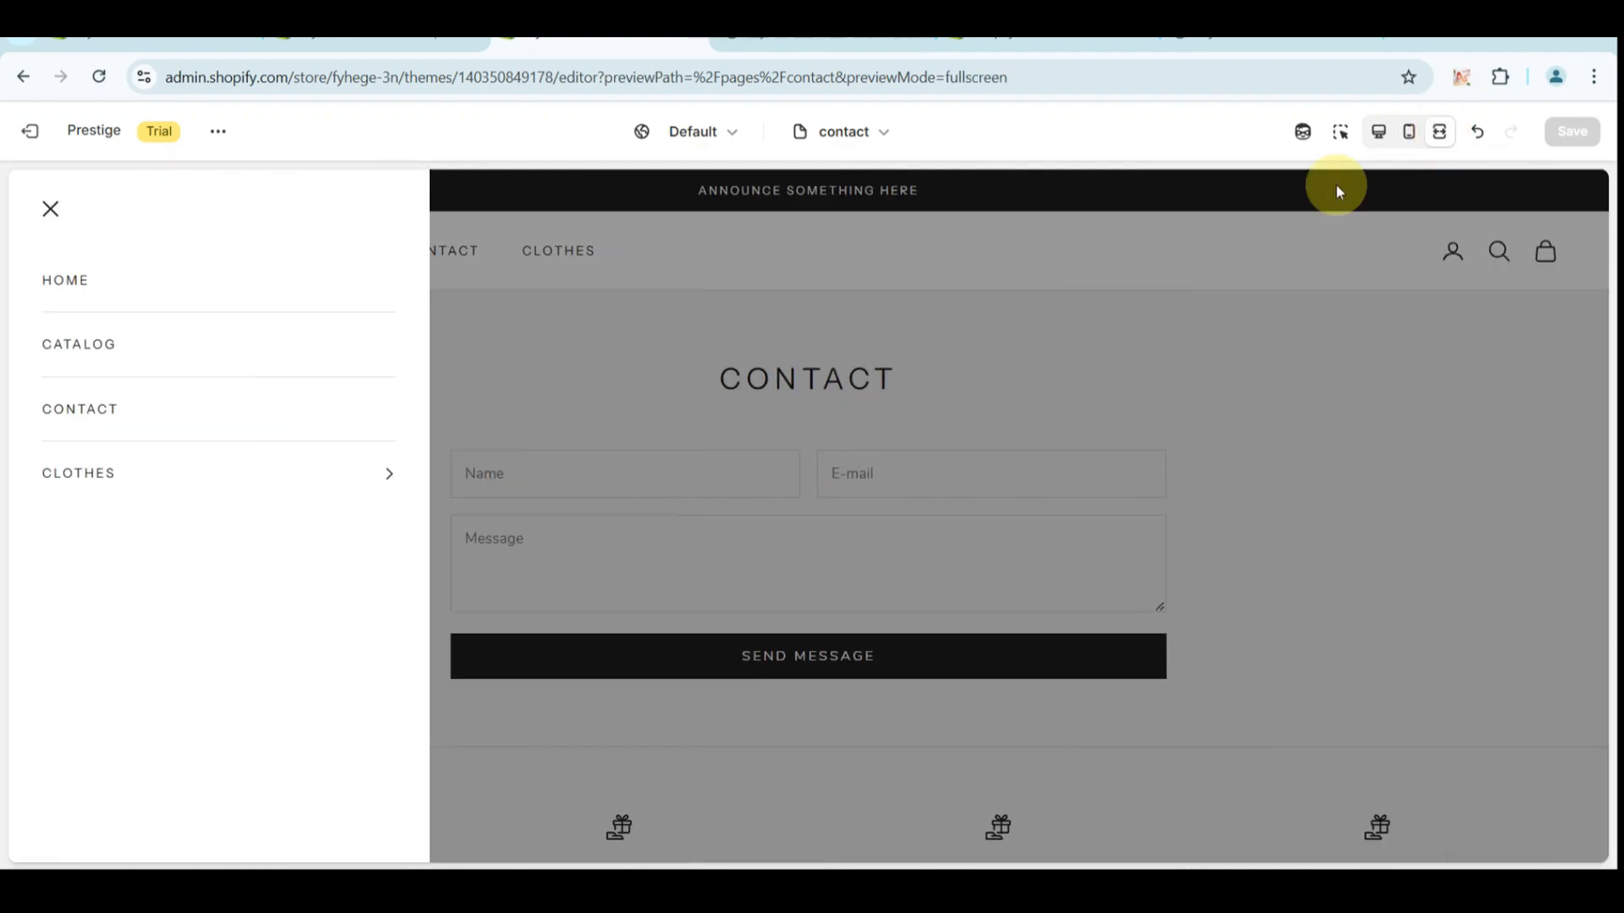
click(50, 209)
mouse_move(577, 252)
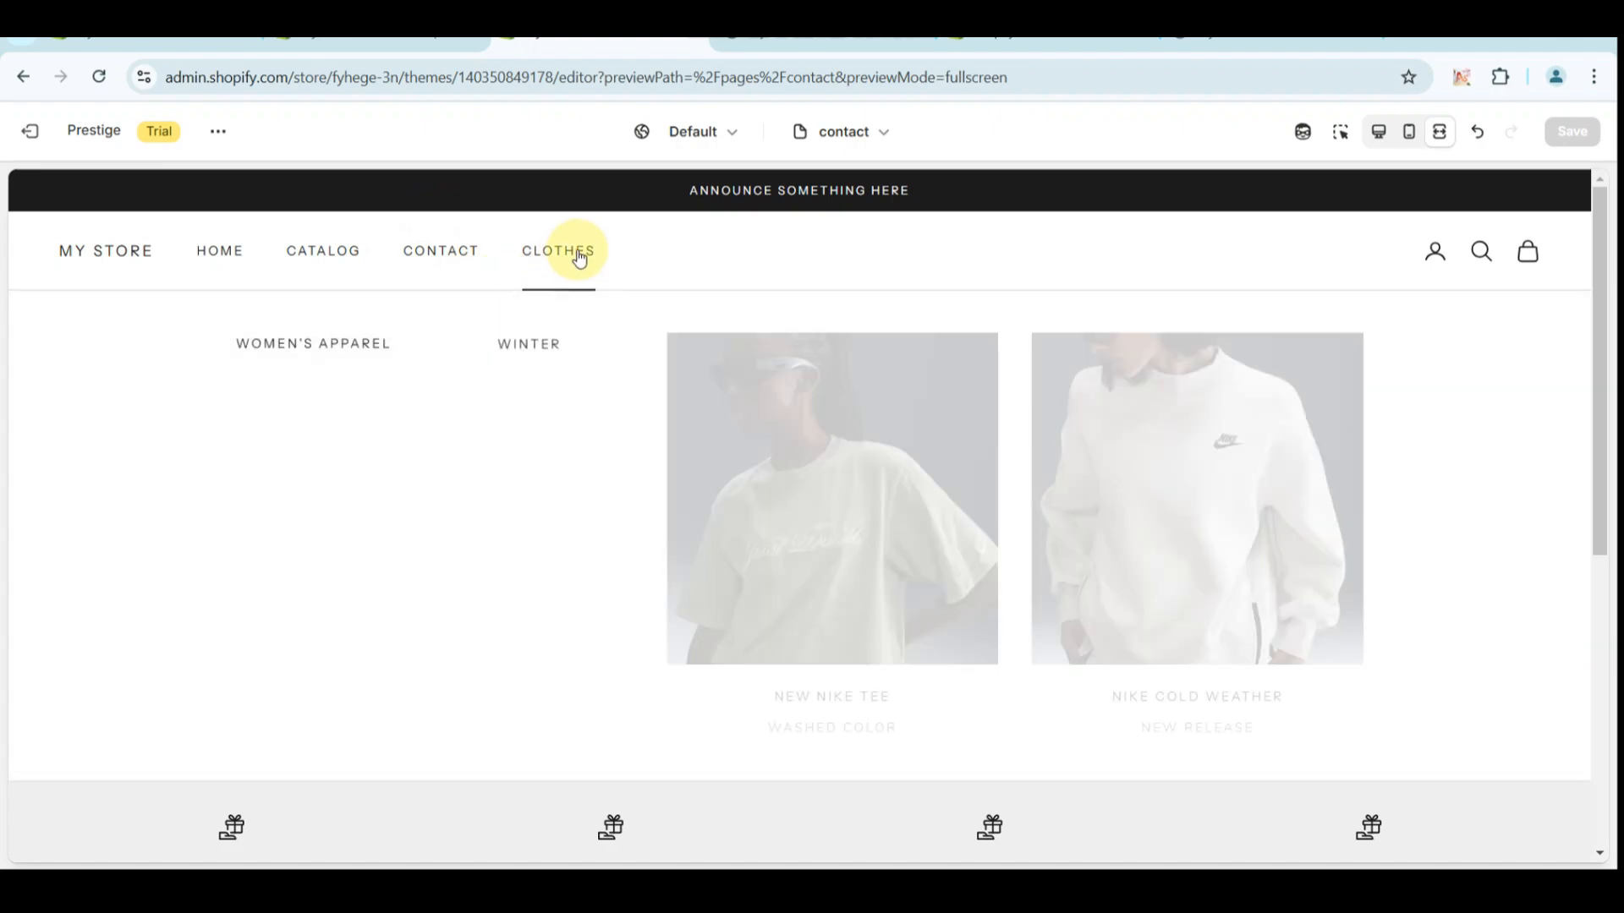